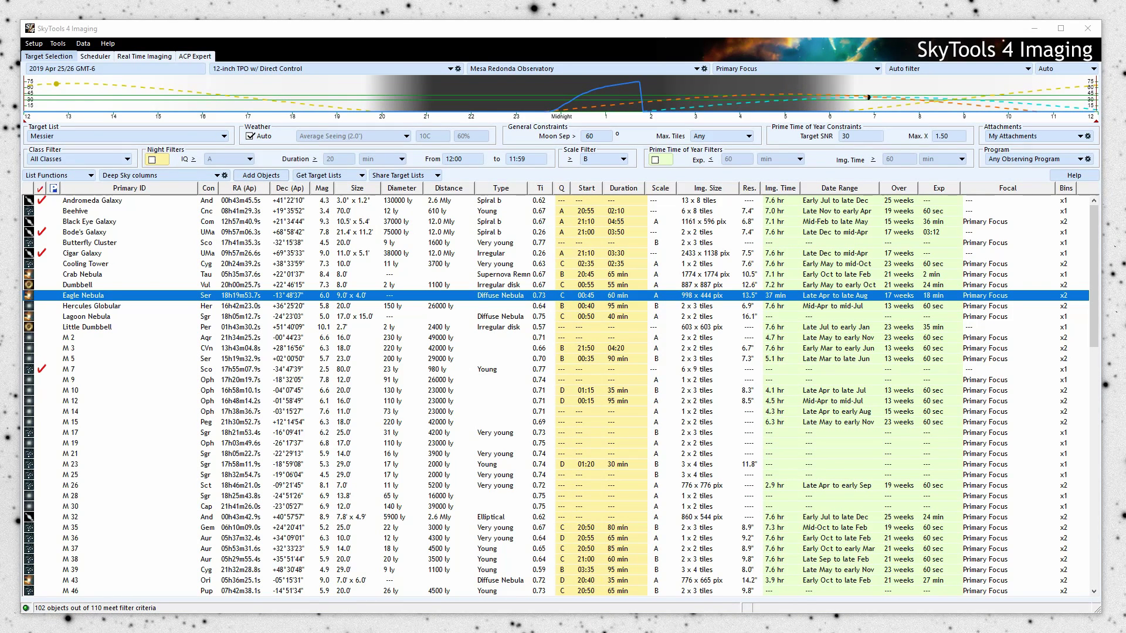
# Look through the target lists in the Auto Generated Lists, Current and Default folders, finishing on Messier
pyautogui.click(103, 135)
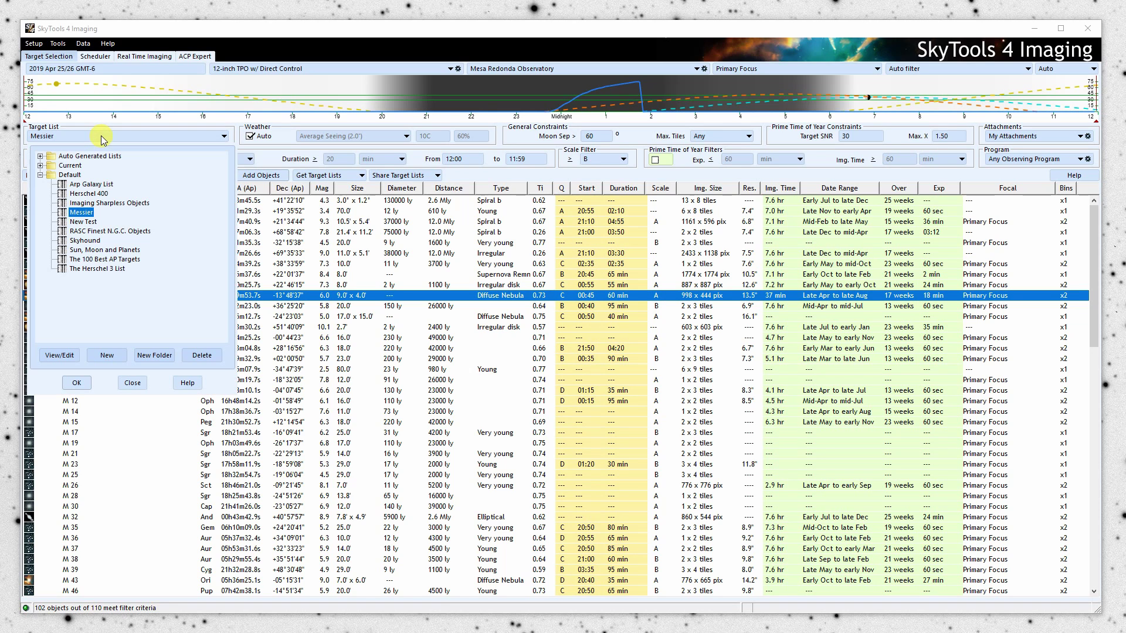
pyautogui.click(40, 166)
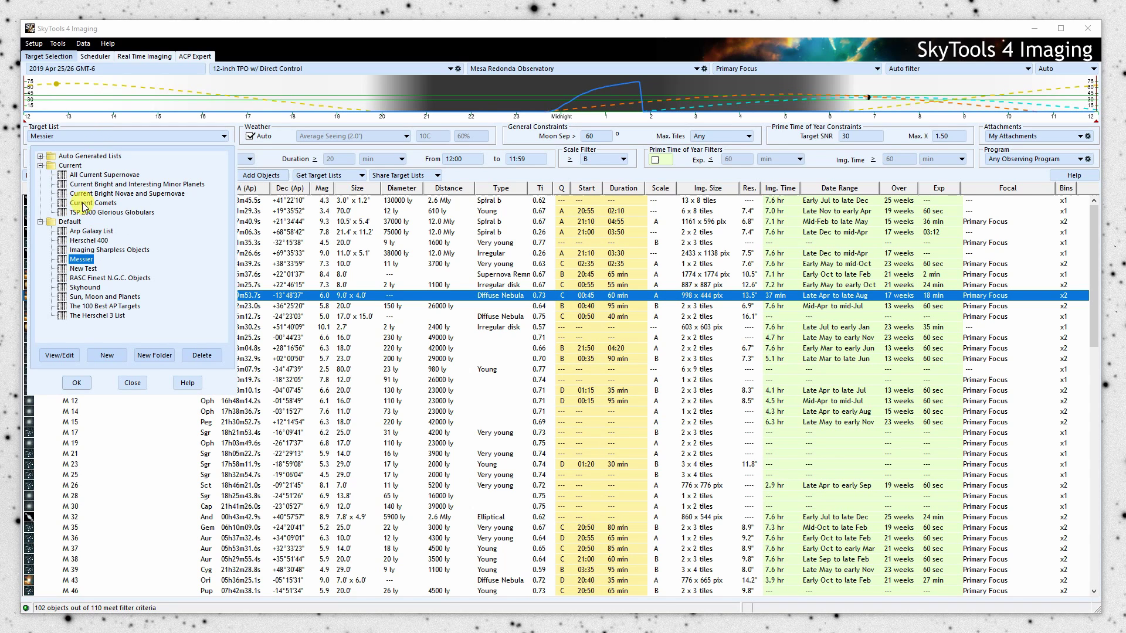
pyautogui.click(40, 156)
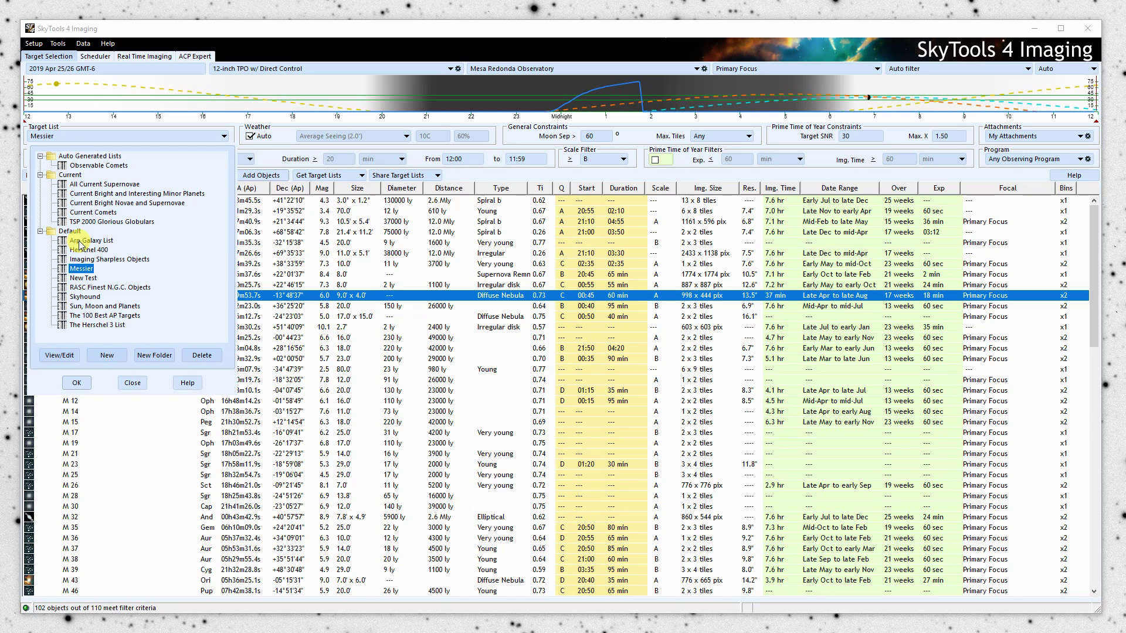
pyautogui.click(85, 278)
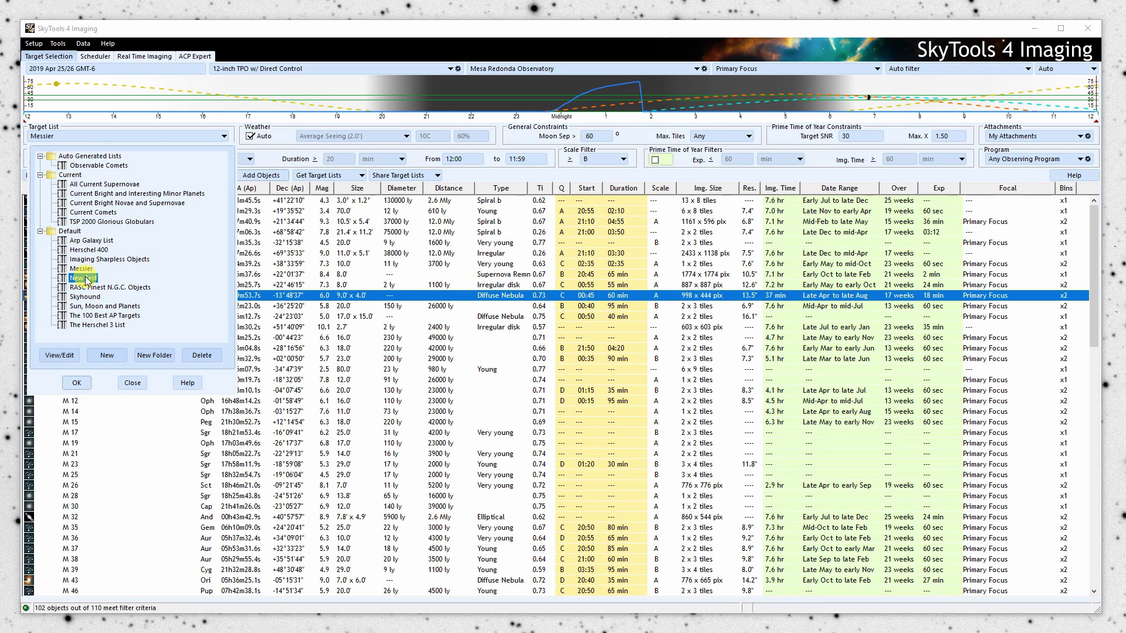
pyautogui.click(93, 325)
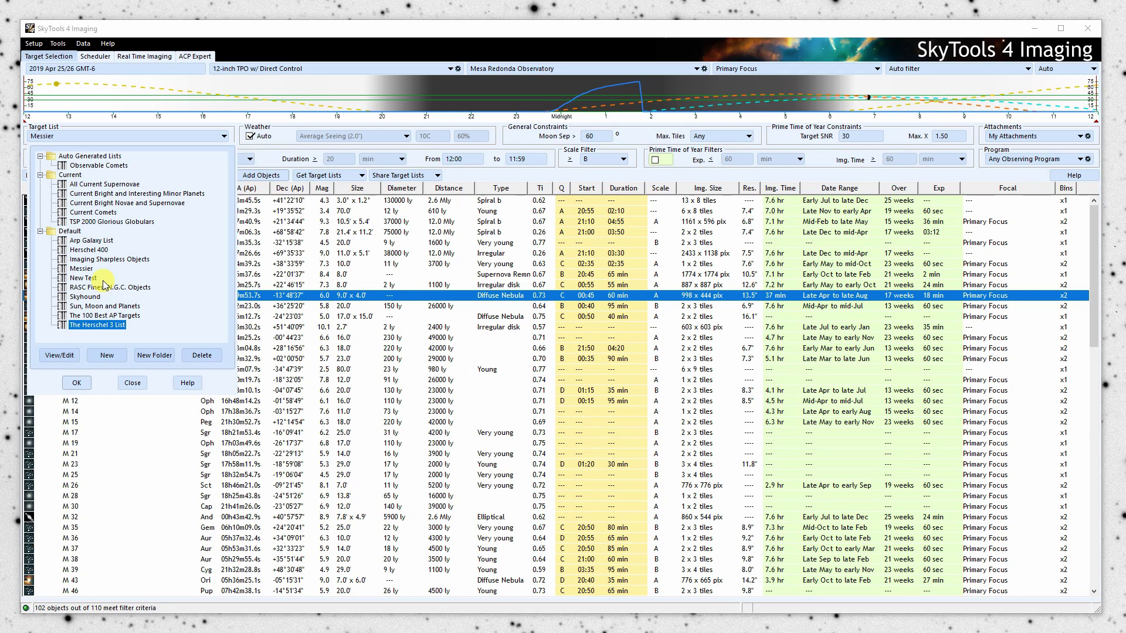
pyautogui.click(89, 250)
pyautogui.press('Down')
pyautogui.press('Down')
pyautogui.press('Down')
pyautogui.press('Down')
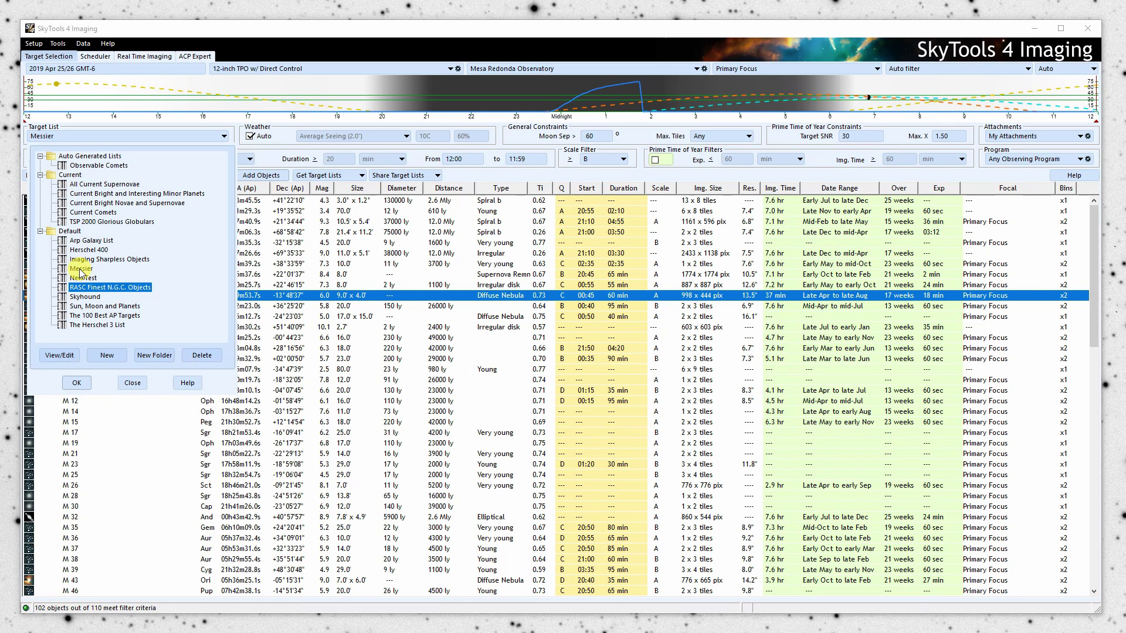
pyautogui.click(82, 269)
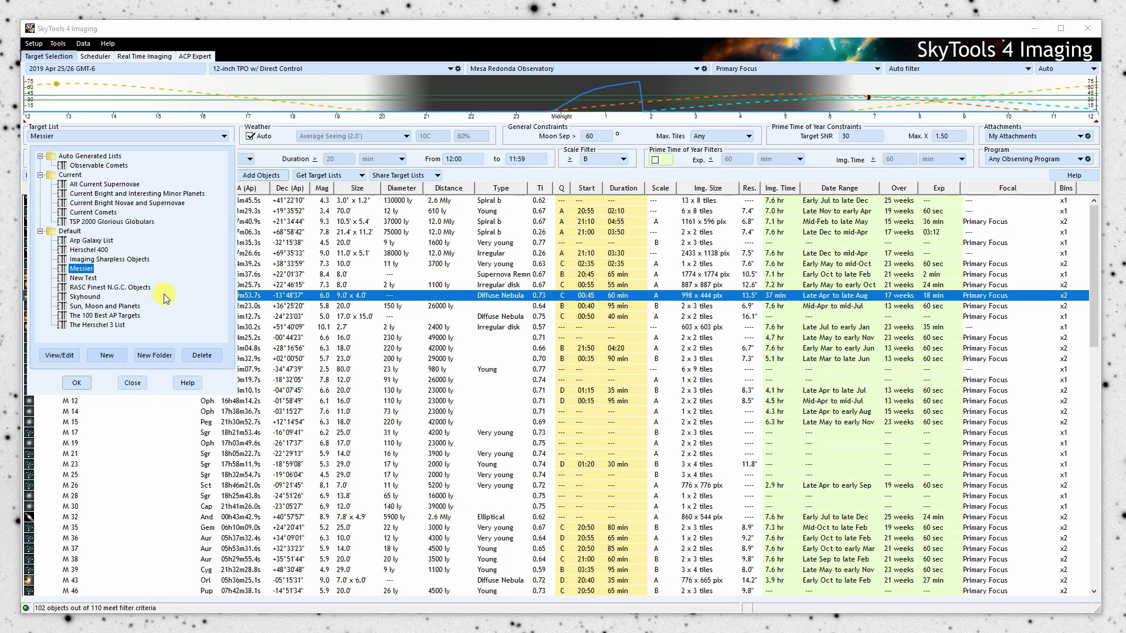
# Review the Messier list's information, including its folder choices, title and description, without changing anything
pyautogui.click(59, 355)
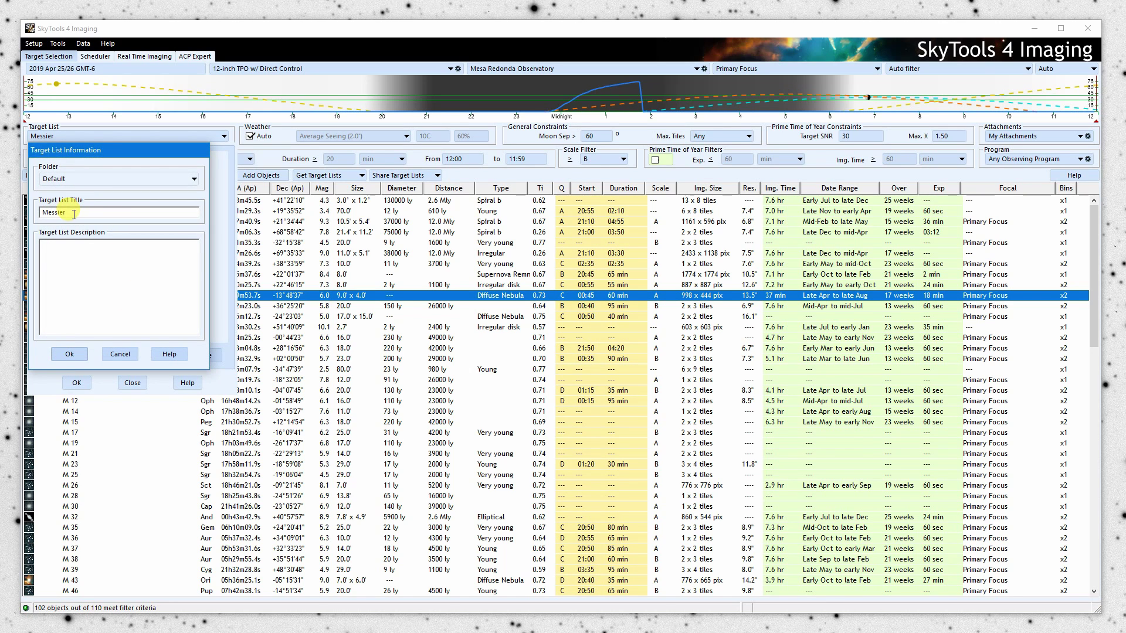
pyautogui.click(63, 253)
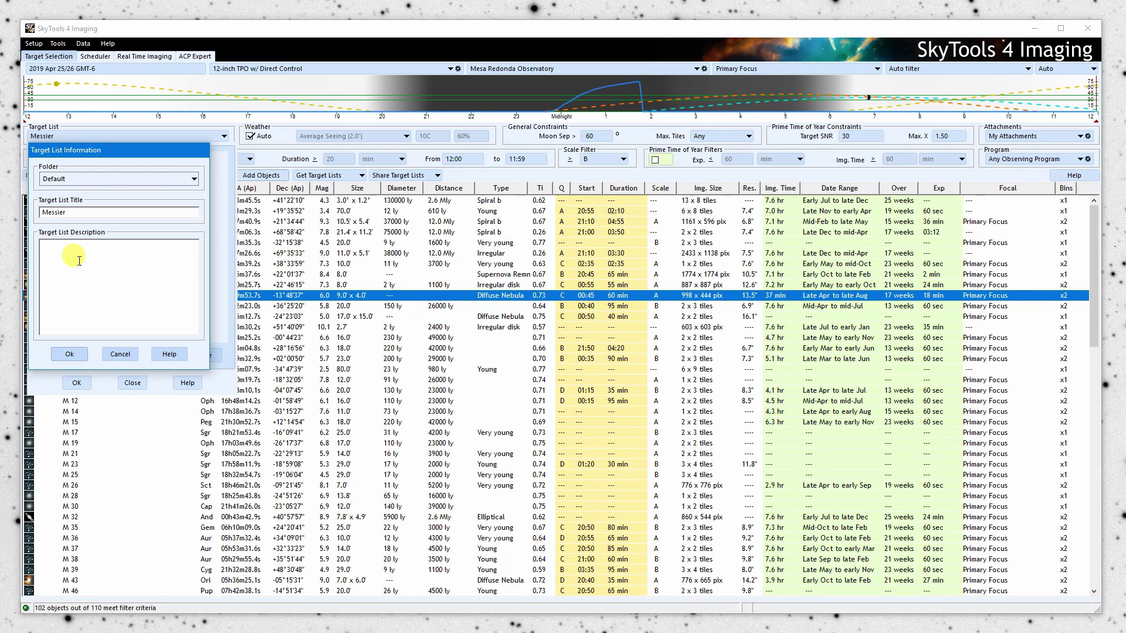
pyautogui.click(93, 177)
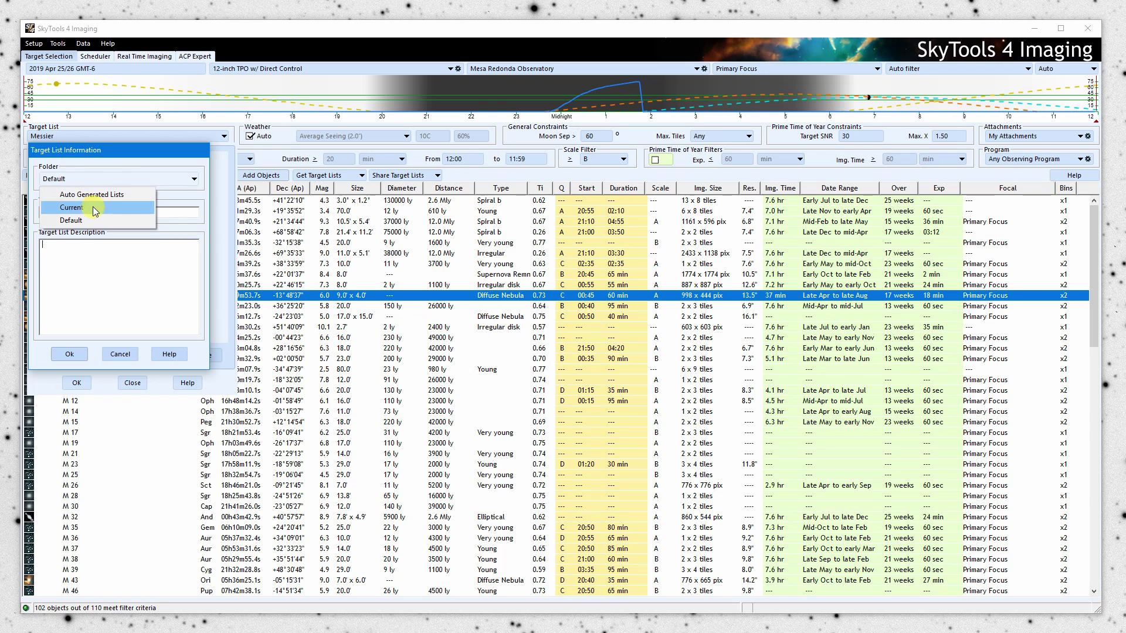
pyautogui.click(159, 250)
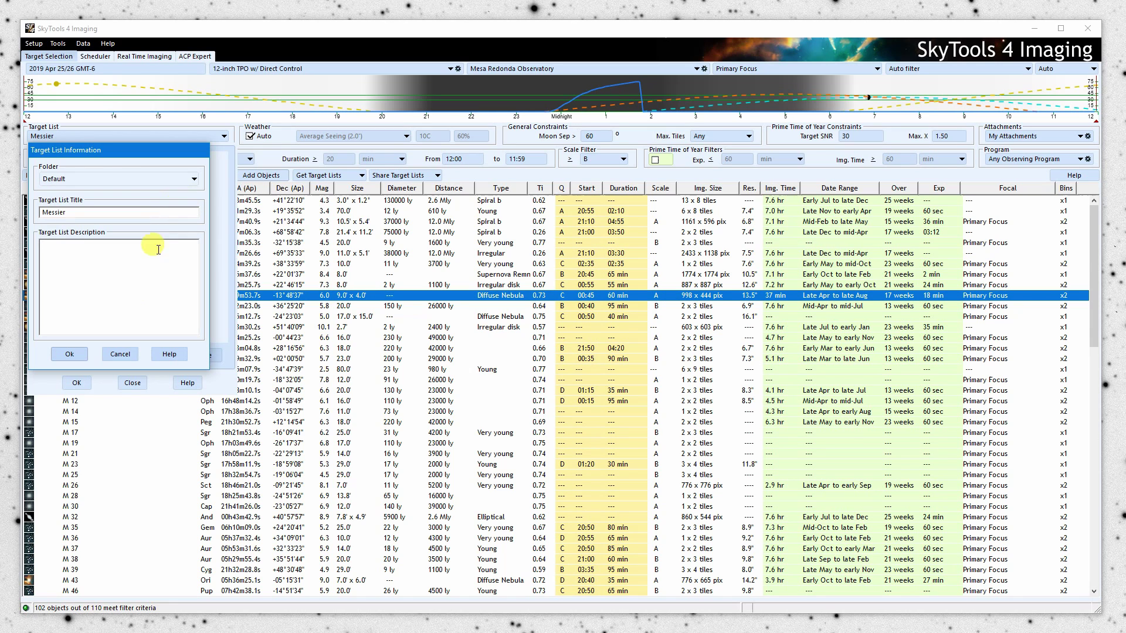
pyautogui.click(120, 354)
# Load the Messier target list from the Default folder
pyautogui.moveTo(82, 268)
pyautogui.mouseDown()
pyautogui.moveTo(109, 227)
pyautogui.moveTo(101, 209)
pyautogui.moveTo(75, 250)
pyautogui.mouseUp()
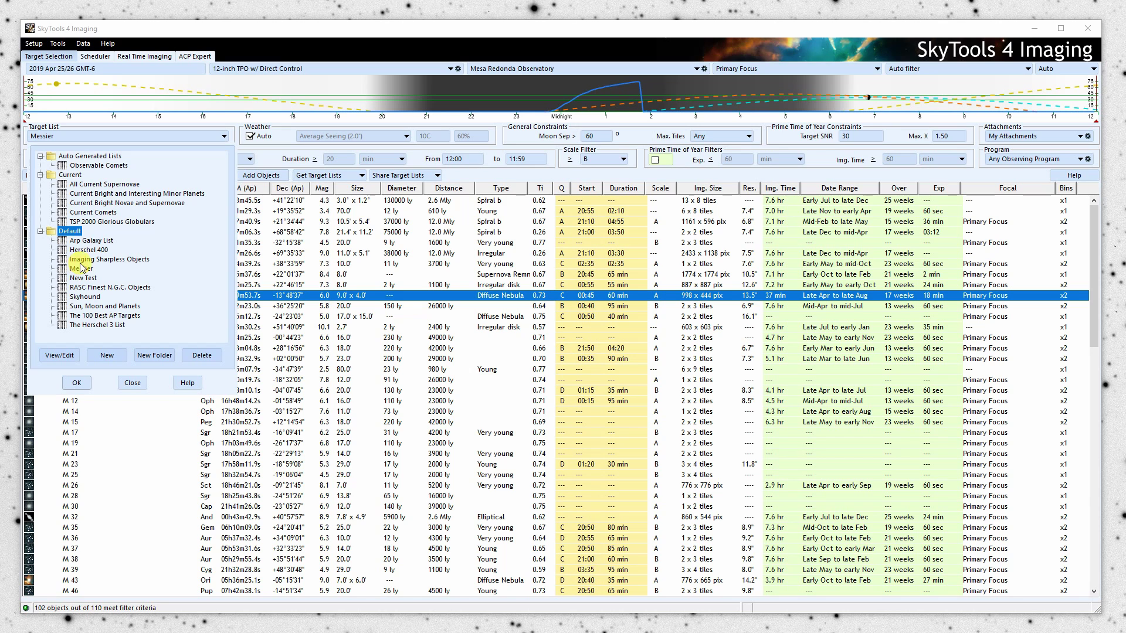
pyautogui.click(78, 384)
pyautogui.click(86, 385)
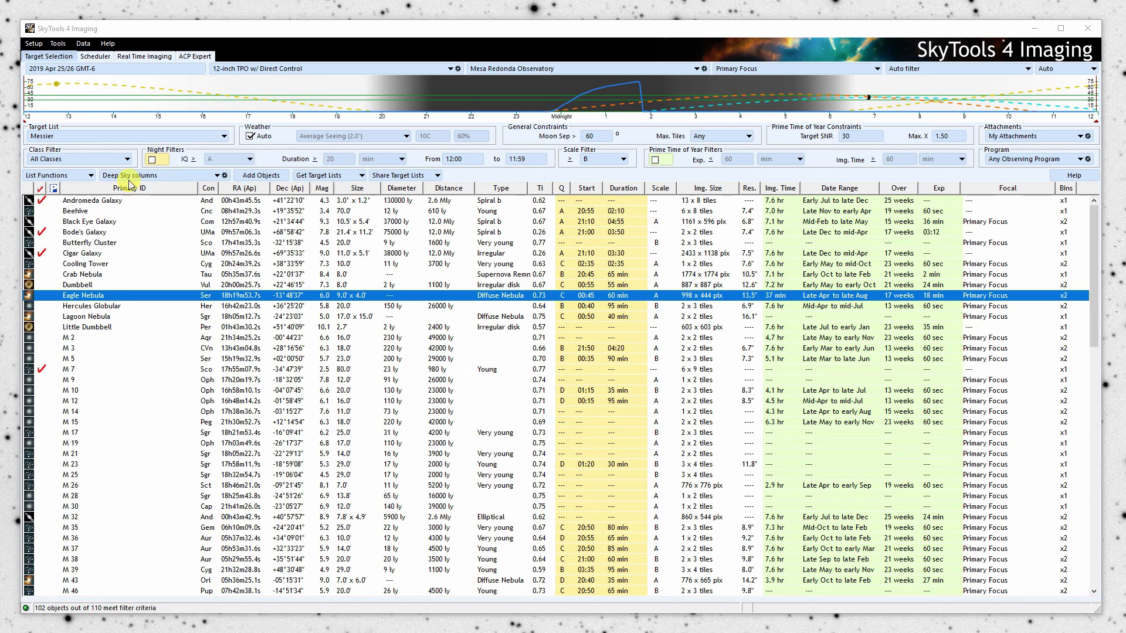
# Create a target list titled "New List" in the Default folder and load it as the current list
pyautogui.click(73, 139)
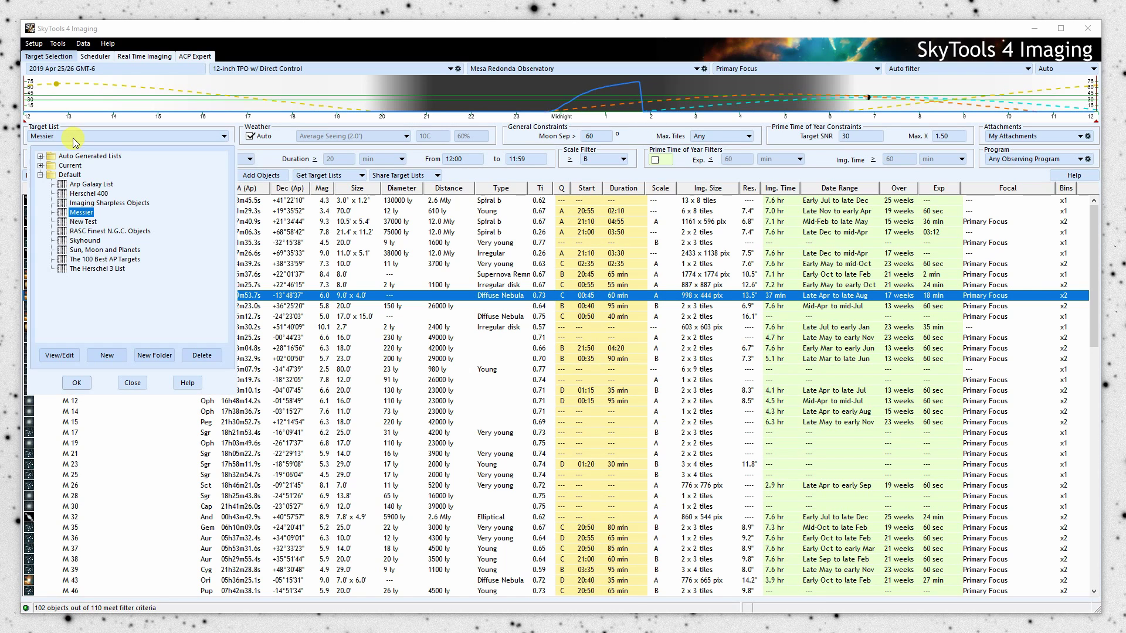
pyautogui.click(109, 355)
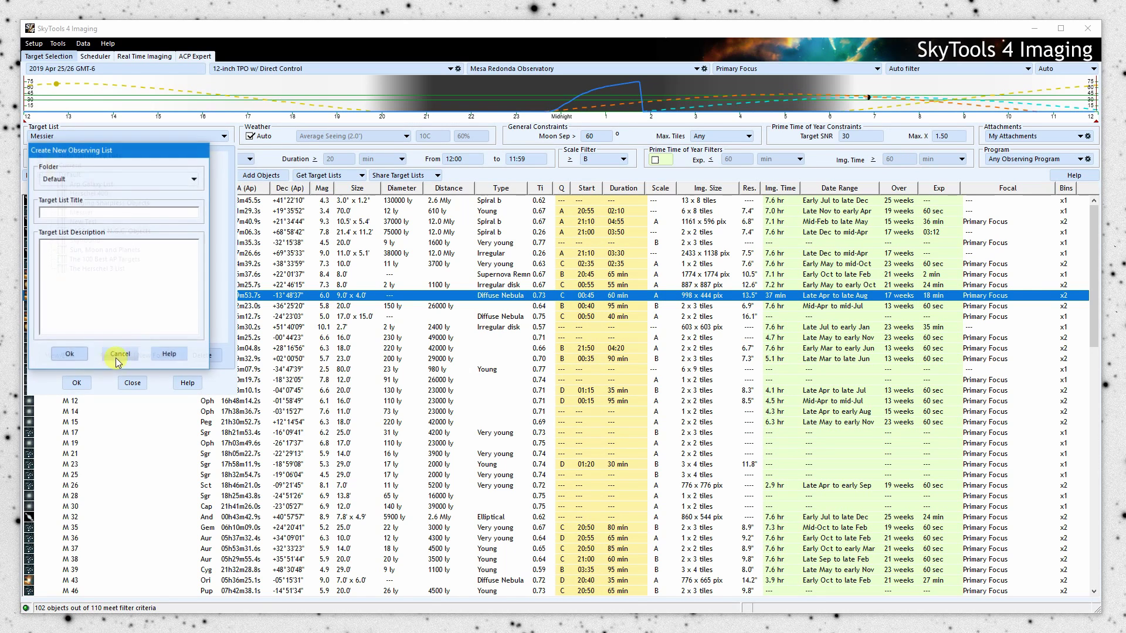
pyautogui.click(96, 214)
pyautogui.write('New List')
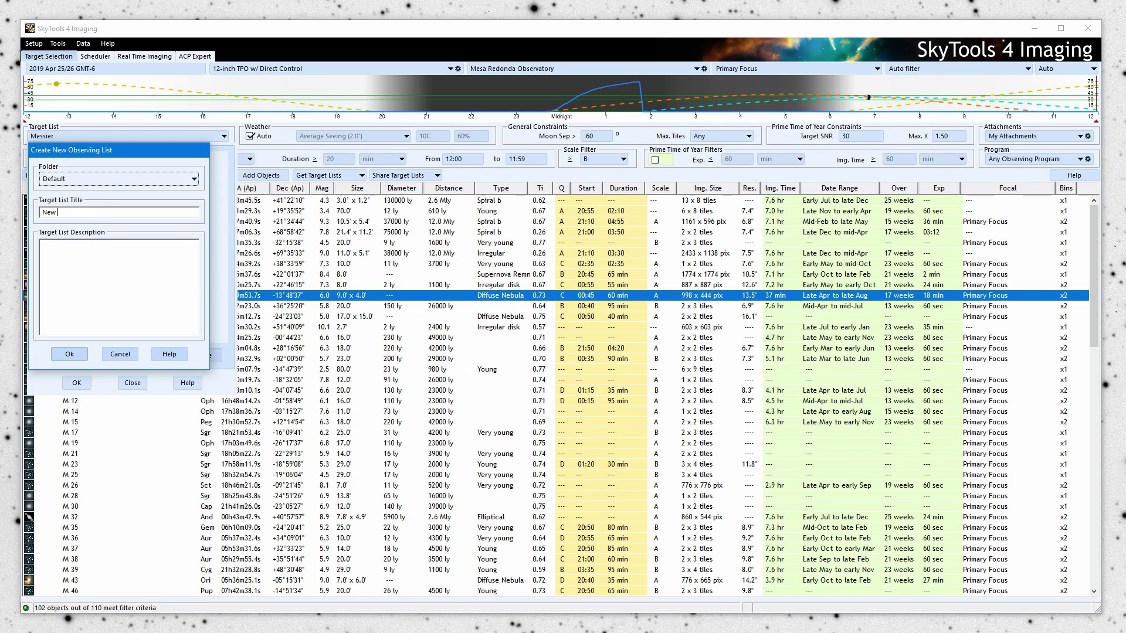
pyautogui.click(69, 354)
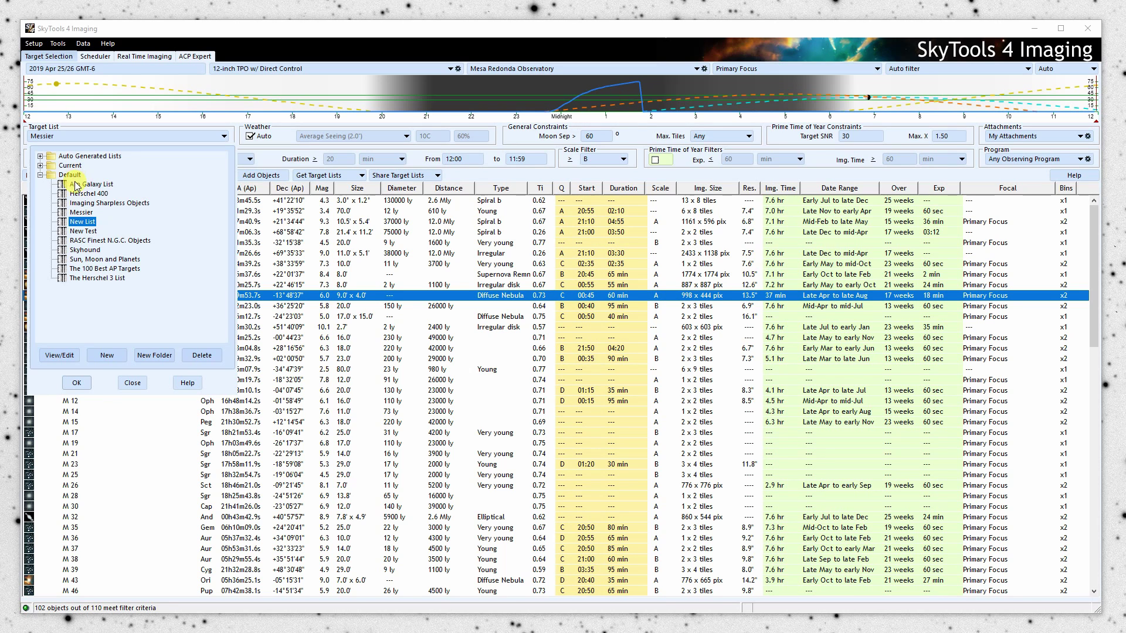
pyautogui.click(77, 382)
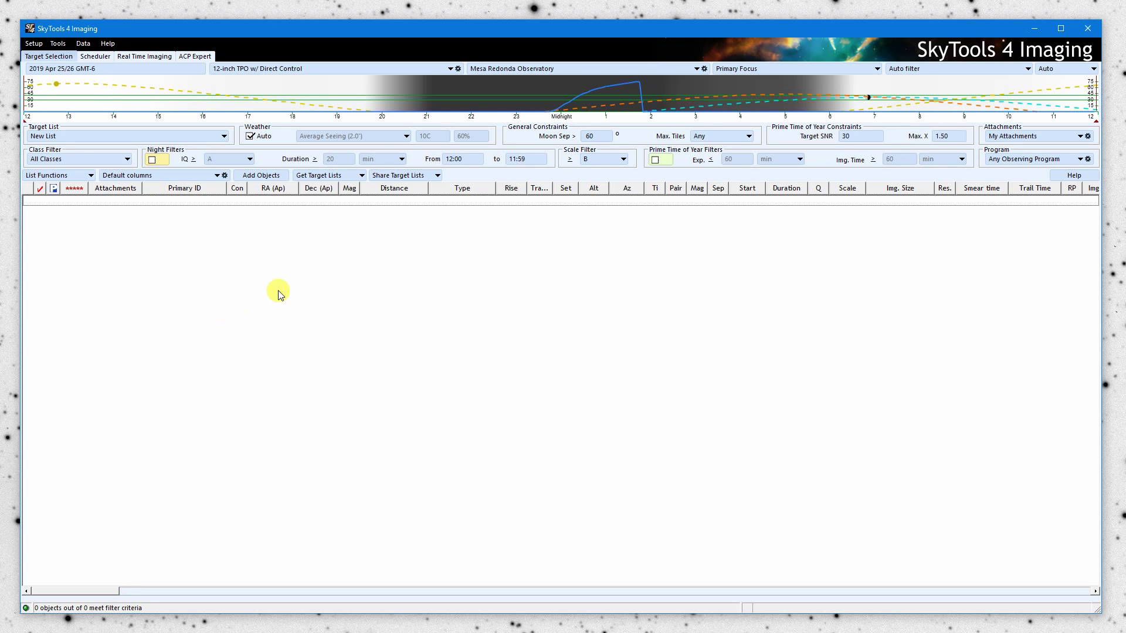
# Open the Designation Search Tool for the new target list and switch it to browsing by reference database
pyautogui.click(268, 177)
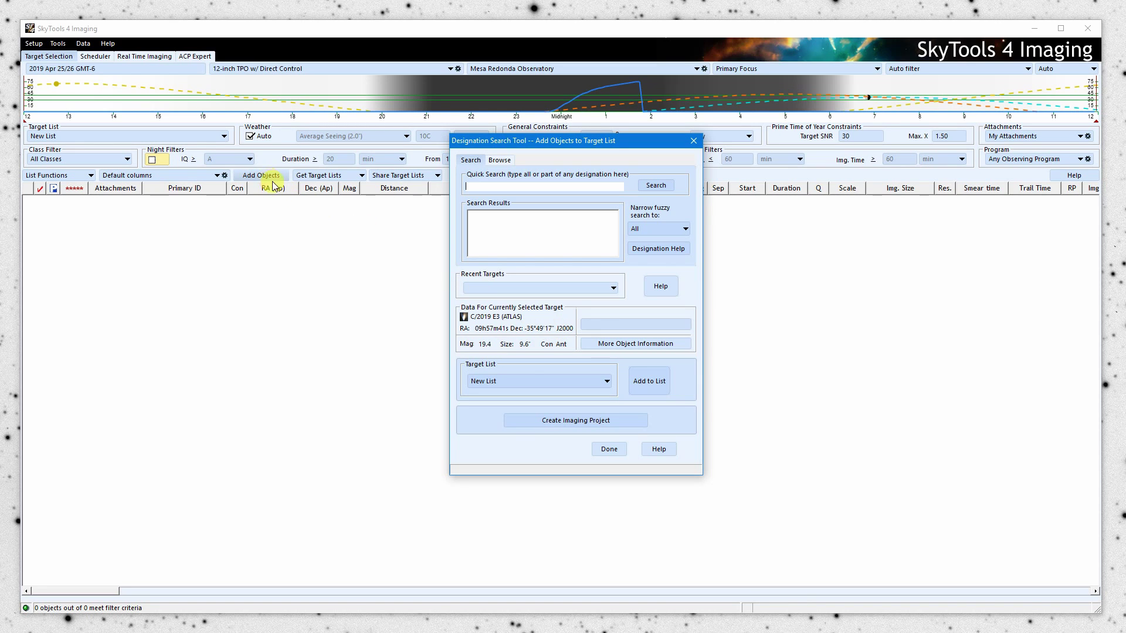
pyautogui.click(609, 449)
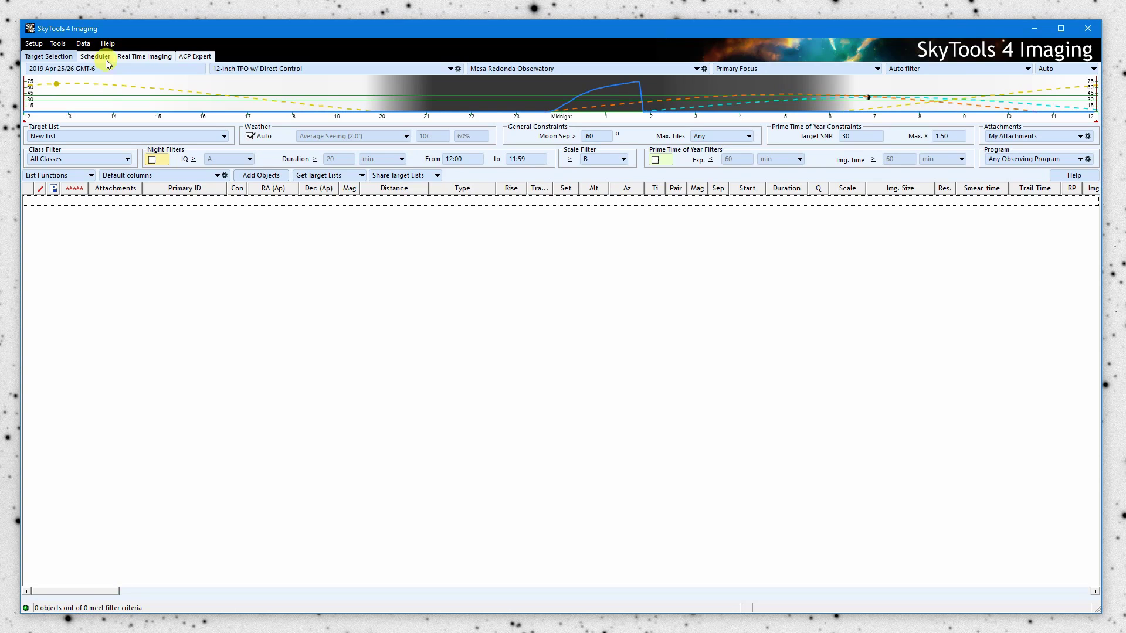
pyautogui.click(57, 43)
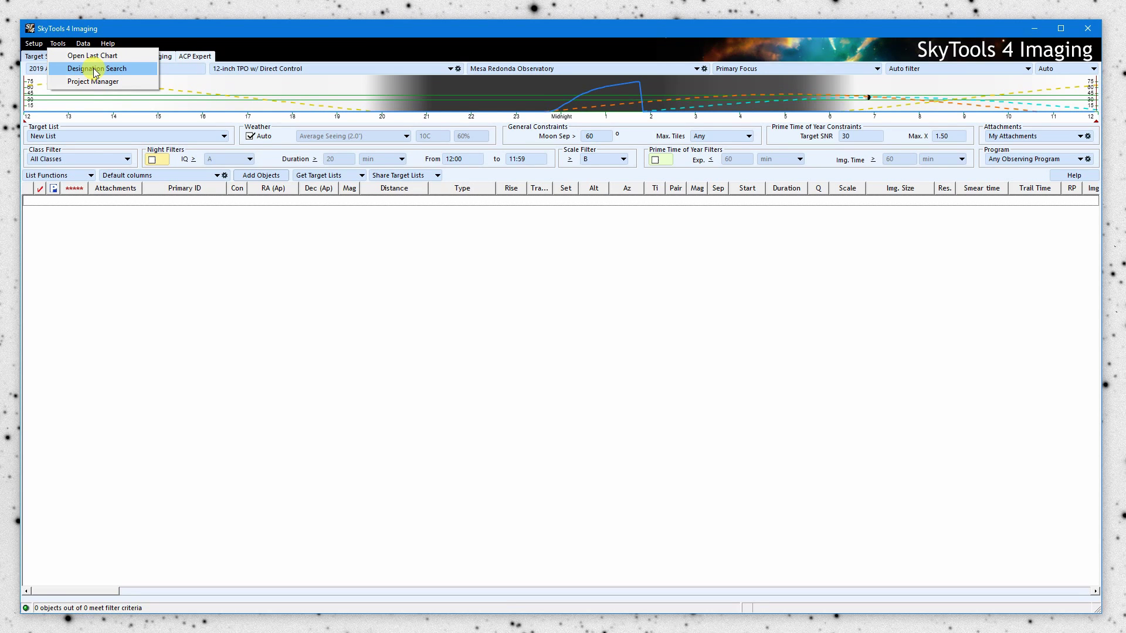
pyautogui.click(96, 69)
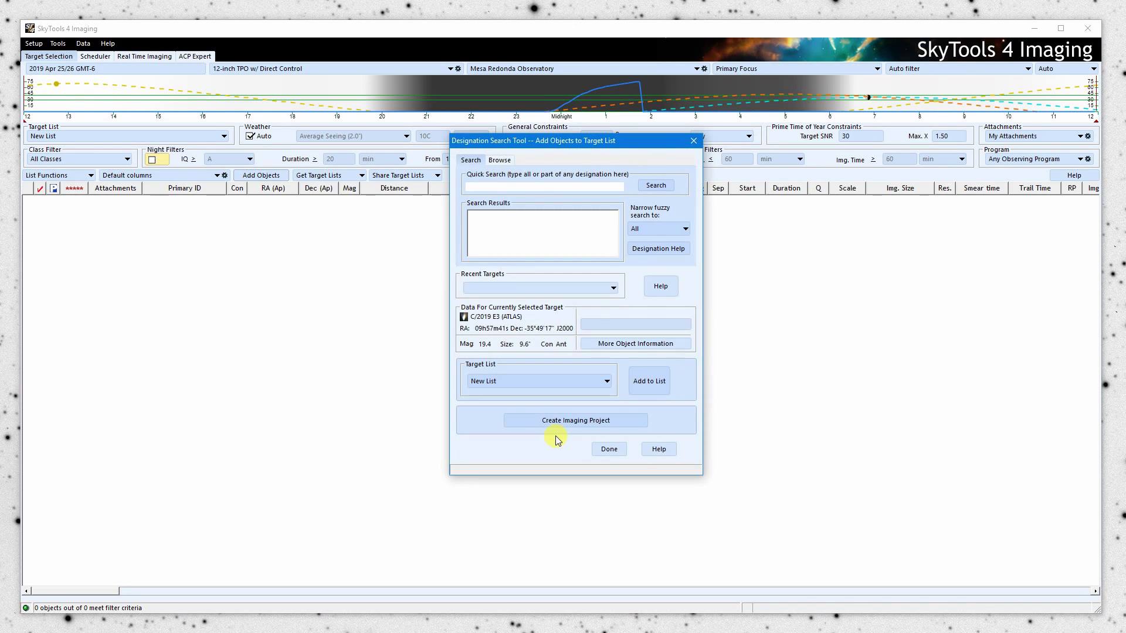
pyautogui.click(496, 161)
pyautogui.click(470, 162)
pyautogui.click(500, 161)
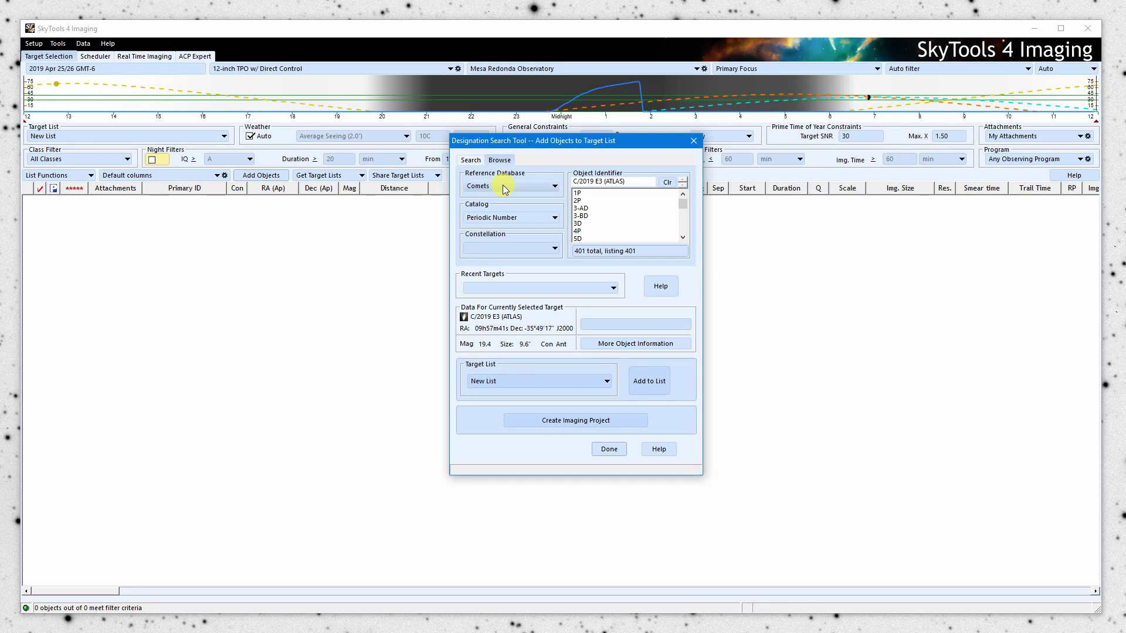
# Set the reference database to Stars and the catalog to SAO
pyautogui.click(500, 219)
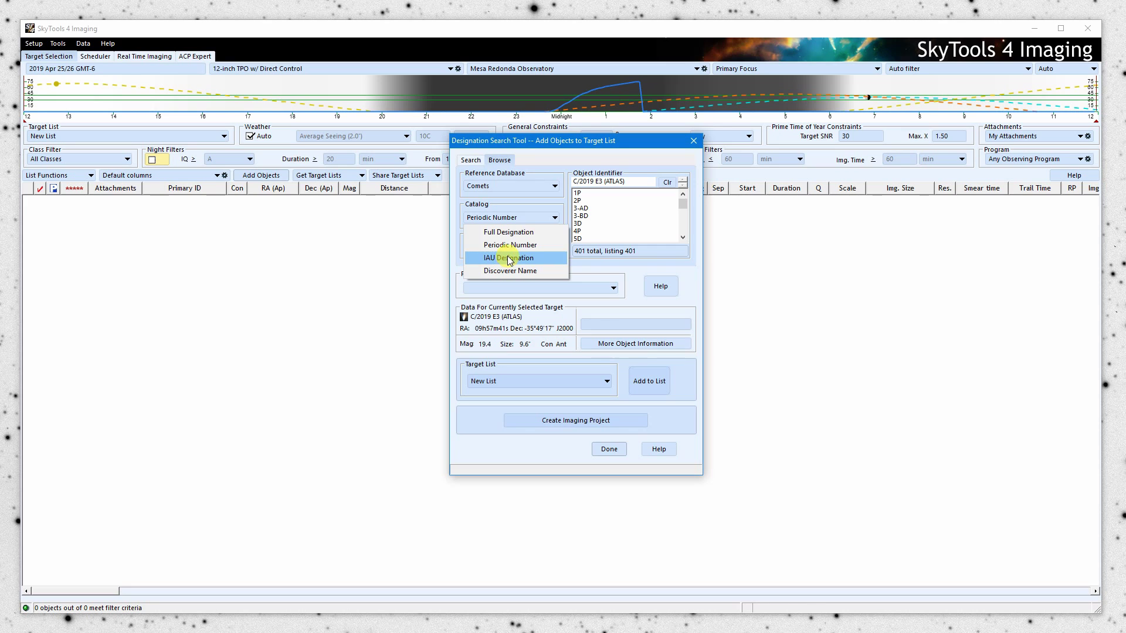
pyautogui.click(554, 209)
pyautogui.click(515, 186)
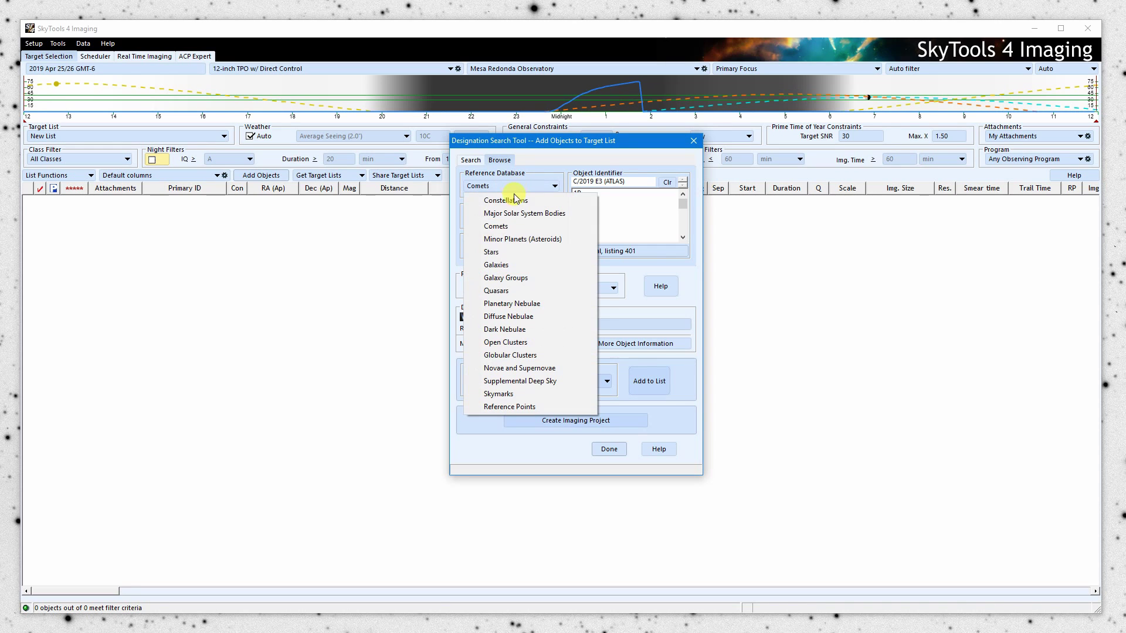
pyautogui.click(502, 252)
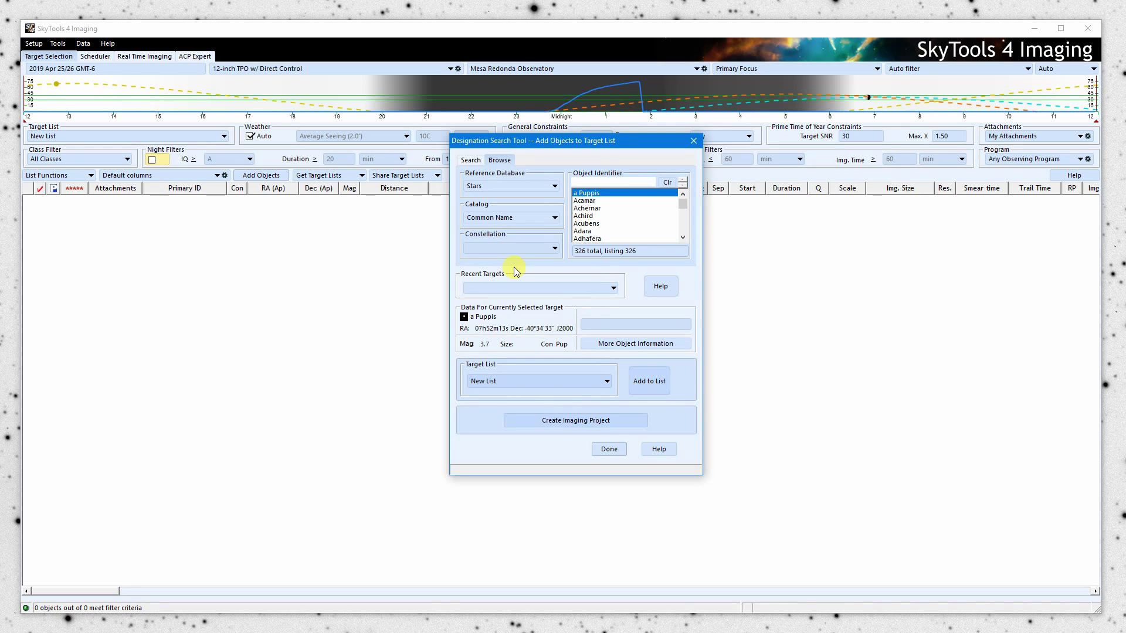
pyautogui.click(508, 216)
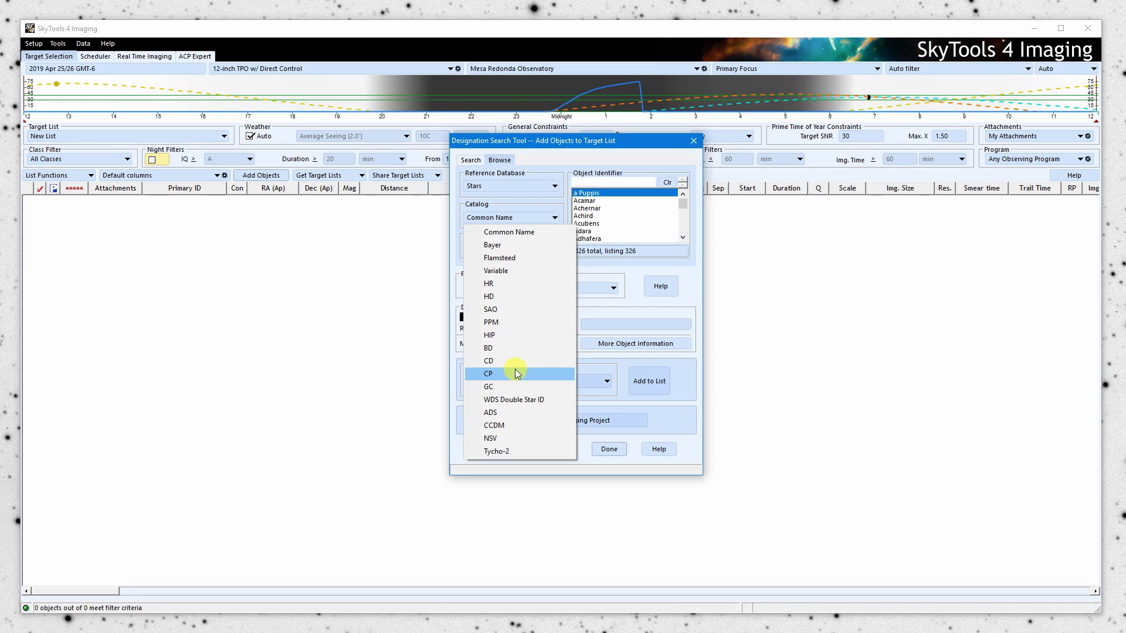
pyautogui.click(515, 311)
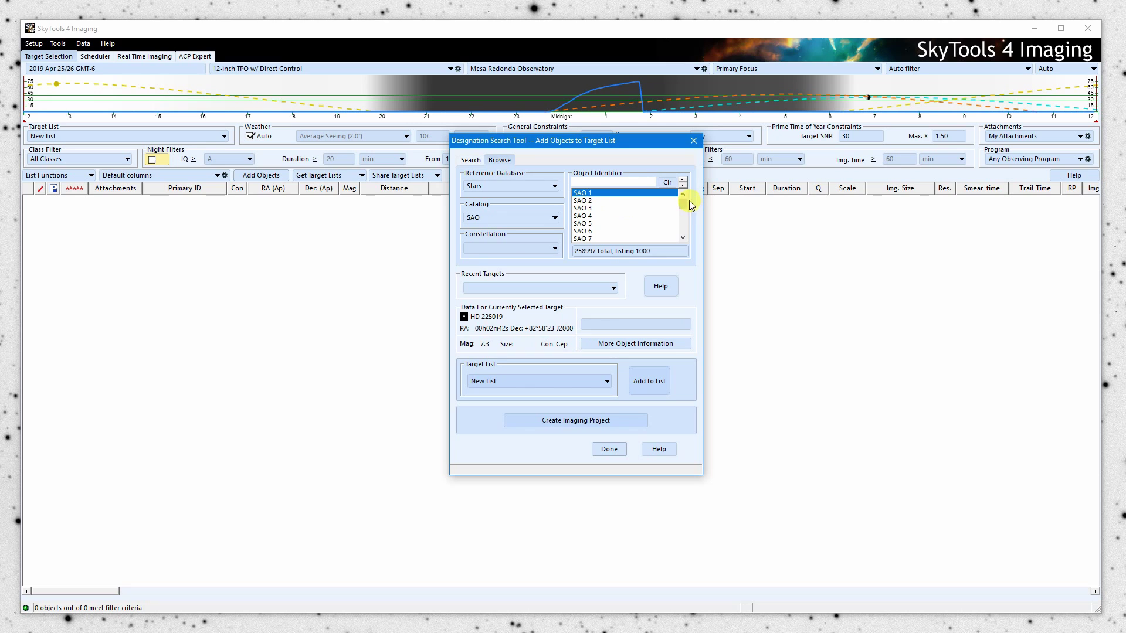
# Examine the data of stars SAO 1001, SAO 998 and SAO 1002 near the end of the first block of SAO identifiers
pyautogui.moveTo(684, 202); pyautogui.dragTo(682, 231)
pyautogui.click(600, 231)
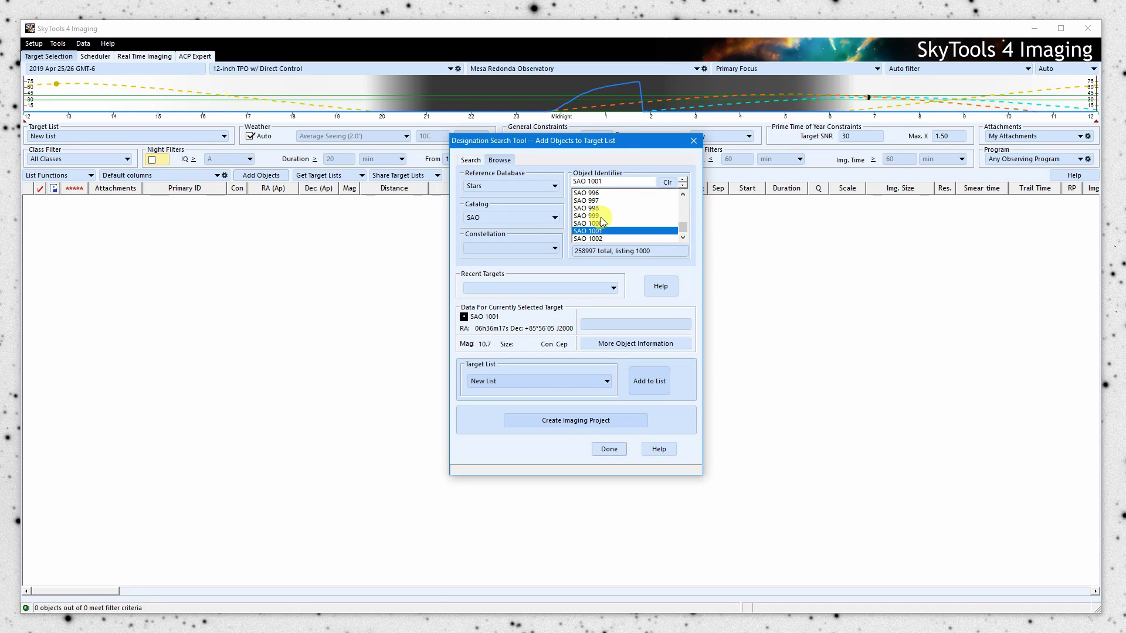
pyautogui.click(595, 209)
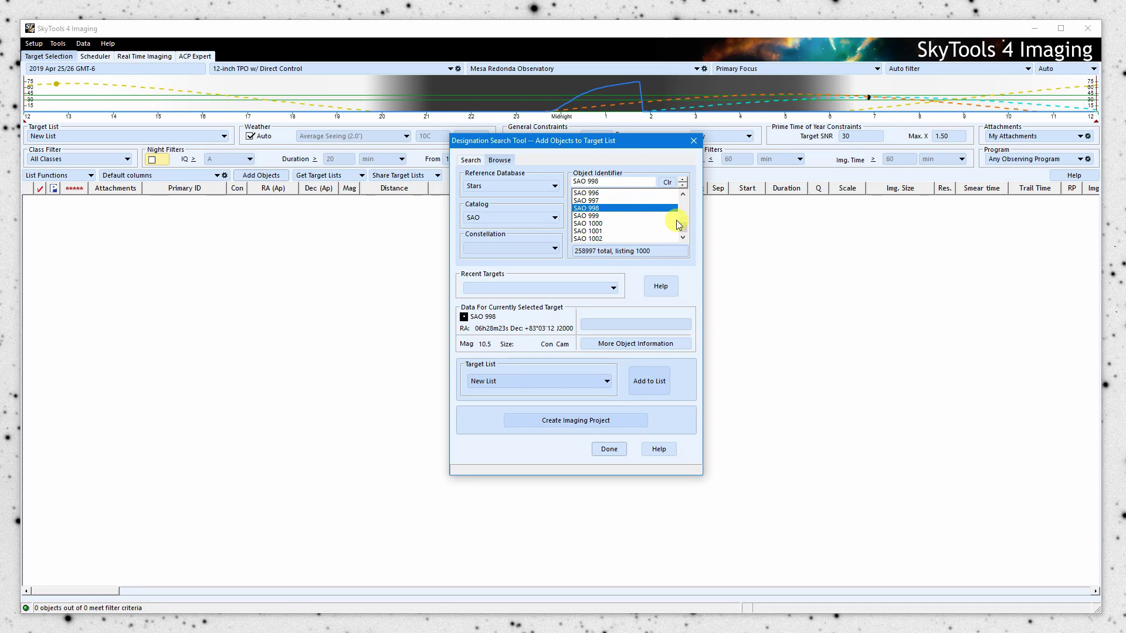
pyautogui.click(595, 238)
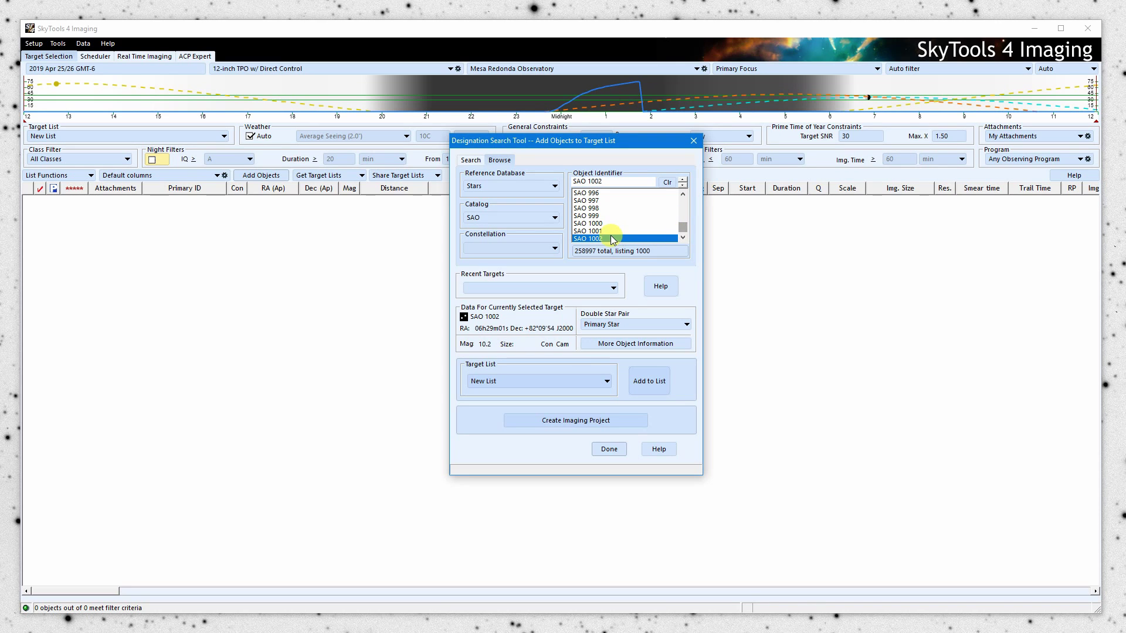
# Advance to the next block of SAO identifiers and examine several stars between SAO 1996 and SAO 2000, finishing on SAO 1996
pyautogui.click(683, 185)
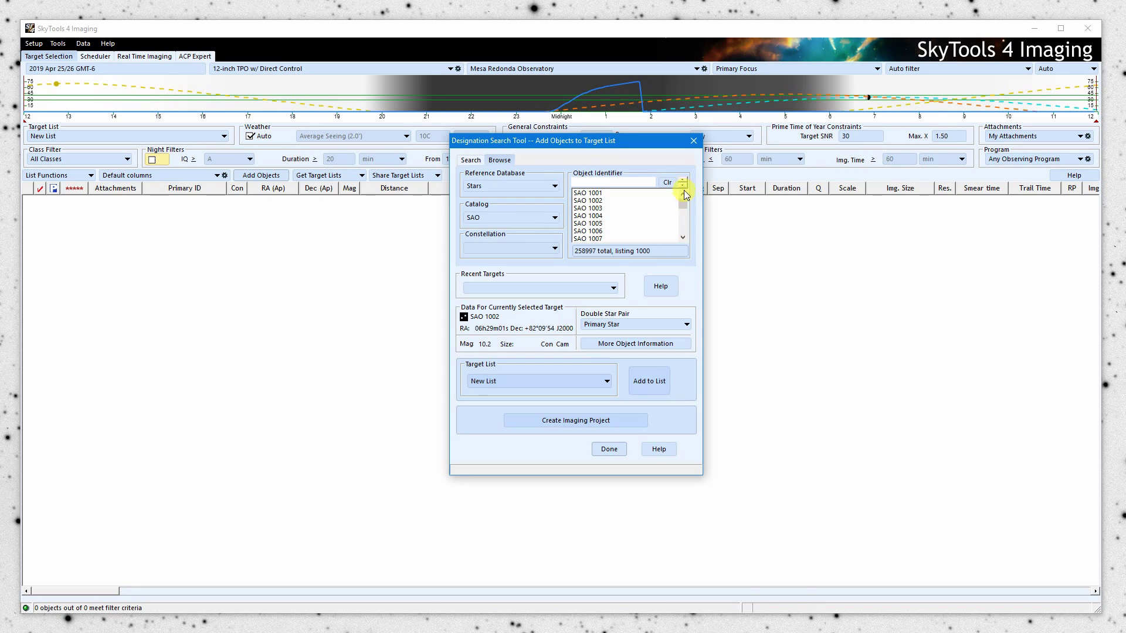
pyautogui.moveTo(684, 202); pyautogui.dragTo(685, 233)
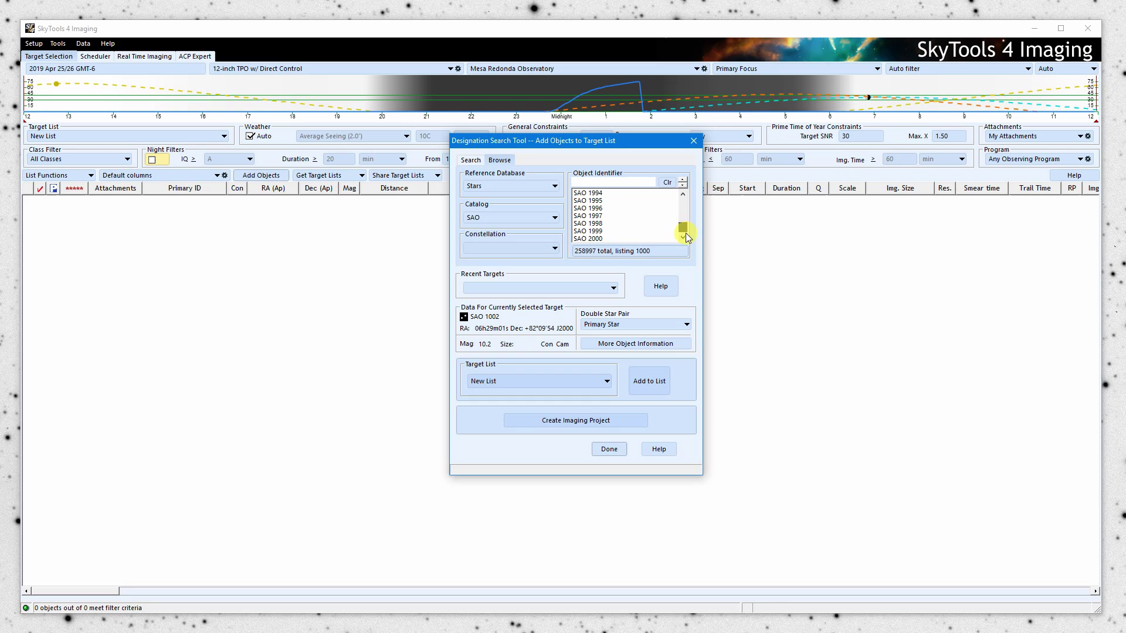
pyautogui.click(601, 237)
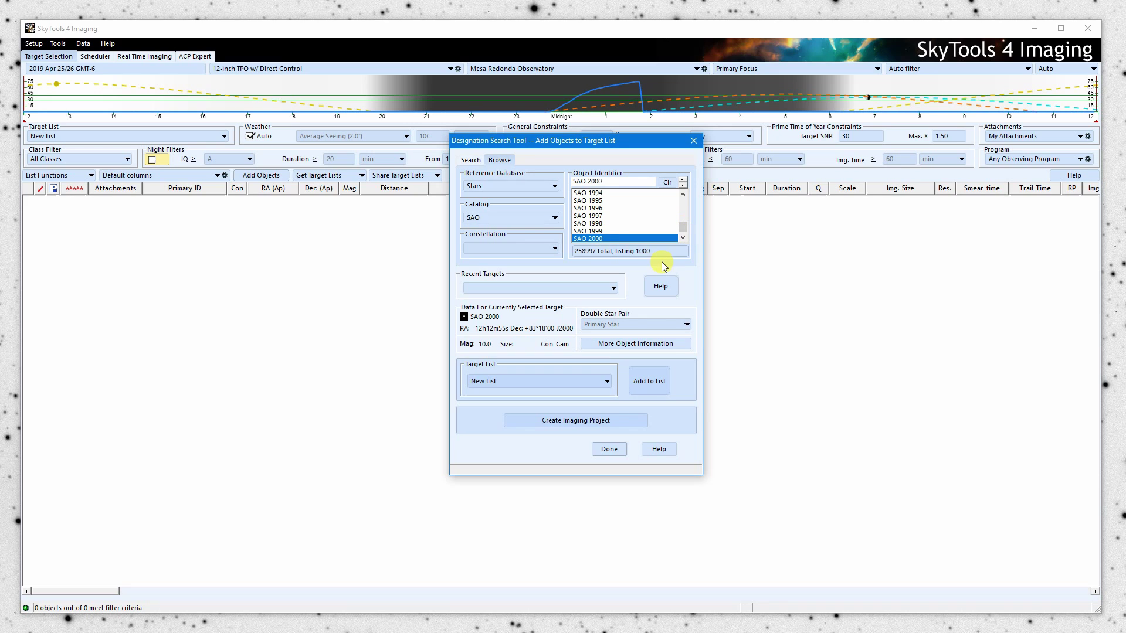
pyautogui.click(600, 207)
pyautogui.click(601, 216)
pyautogui.click(600, 231)
pyautogui.click(602, 223)
pyautogui.click(597, 208)
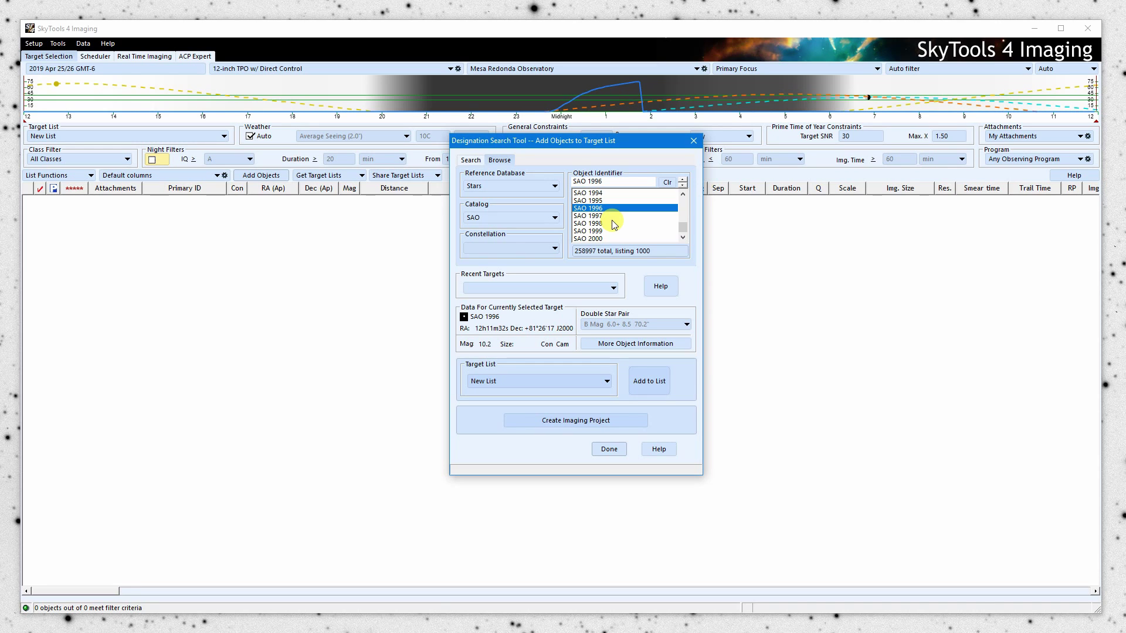
# Clear the object identifier and look up the star SAO 1120 in the SAO catalog
pyautogui.click(634, 182)
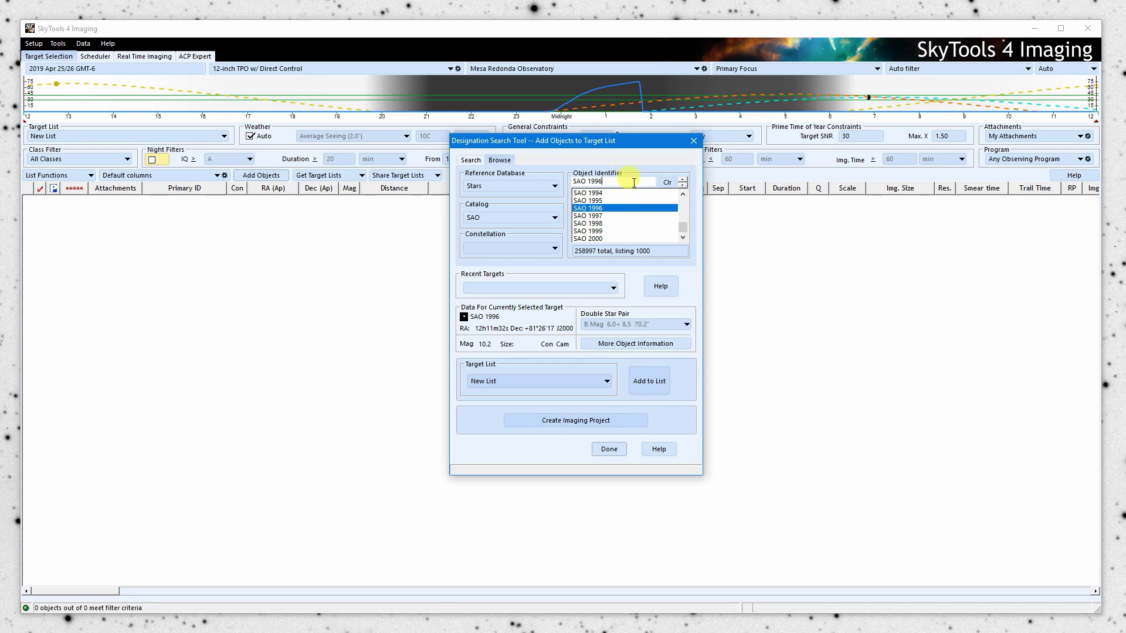
pyautogui.click(666, 182)
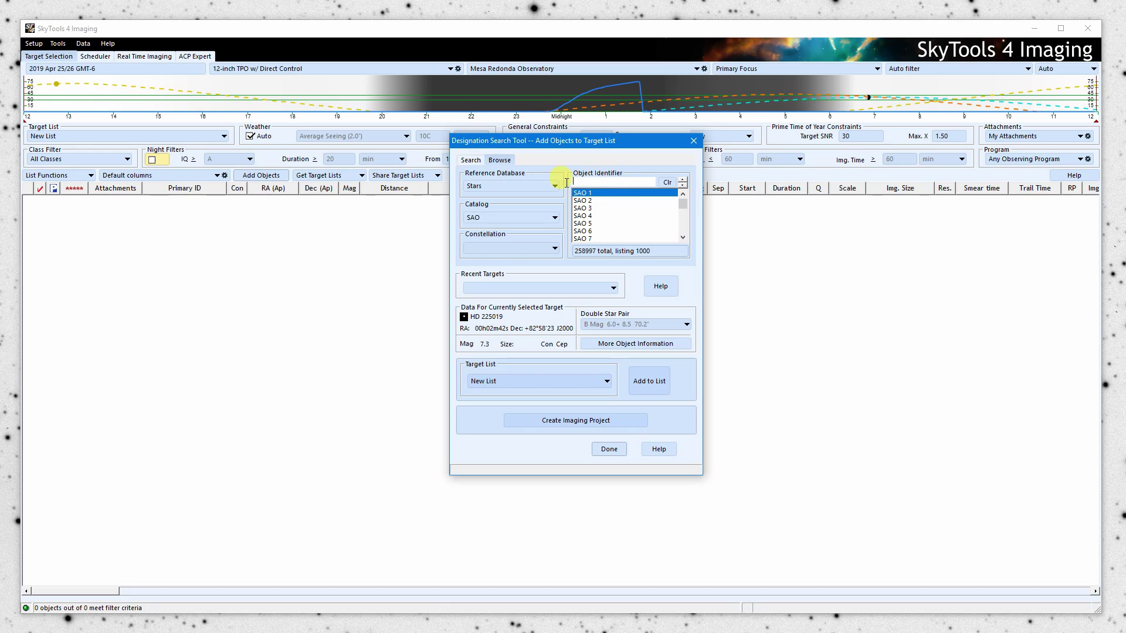
pyautogui.write('SAO')
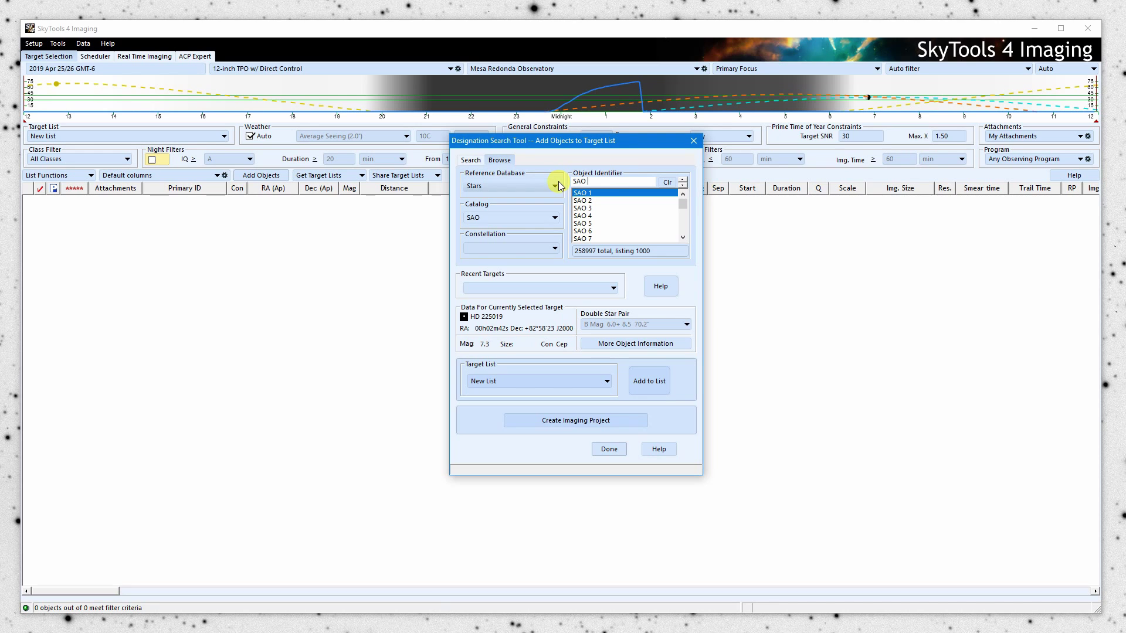
pyautogui.write(' 1120')
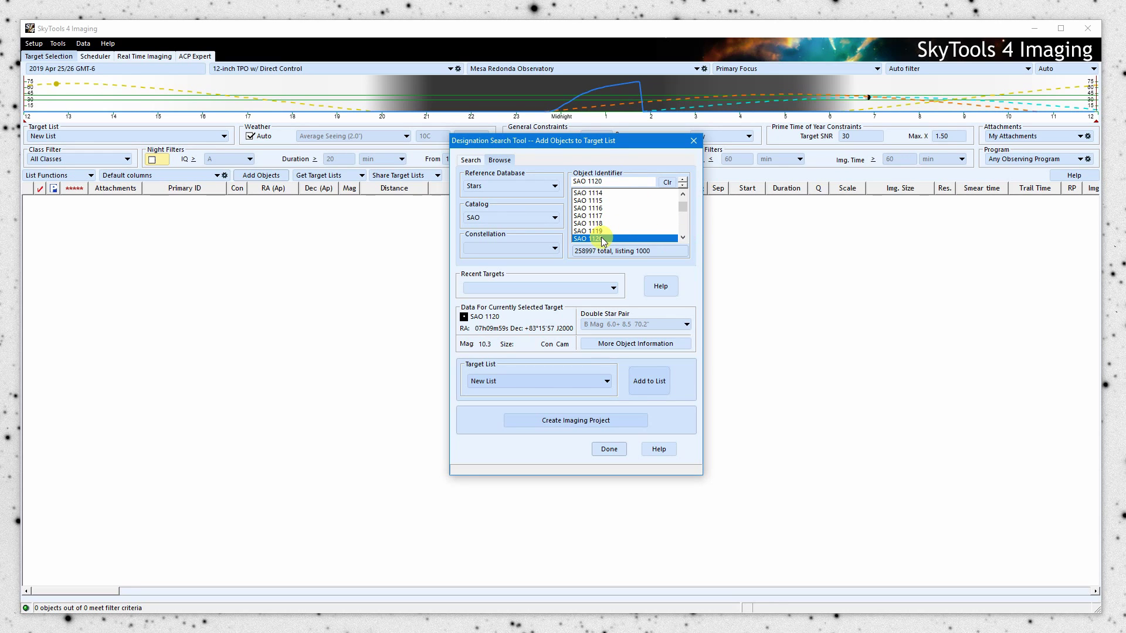
# Switch the tool to searching by designation, run a quick search for "HD 12" and look through the results
pyautogui.click(470, 160)
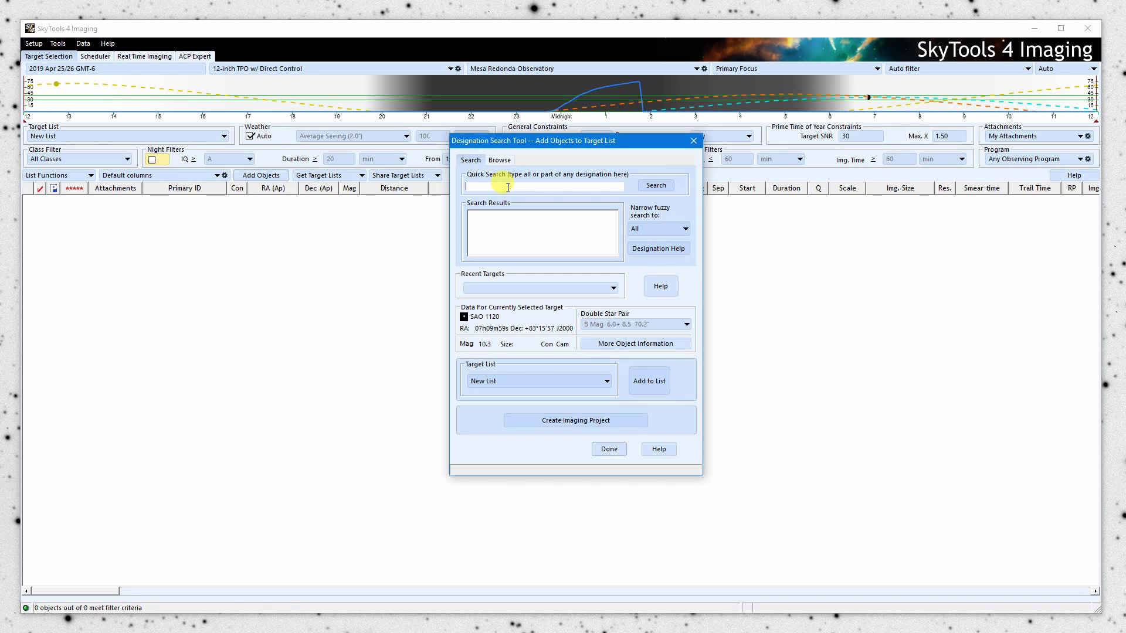
pyautogui.write('HD 12')
pyautogui.press('Return')
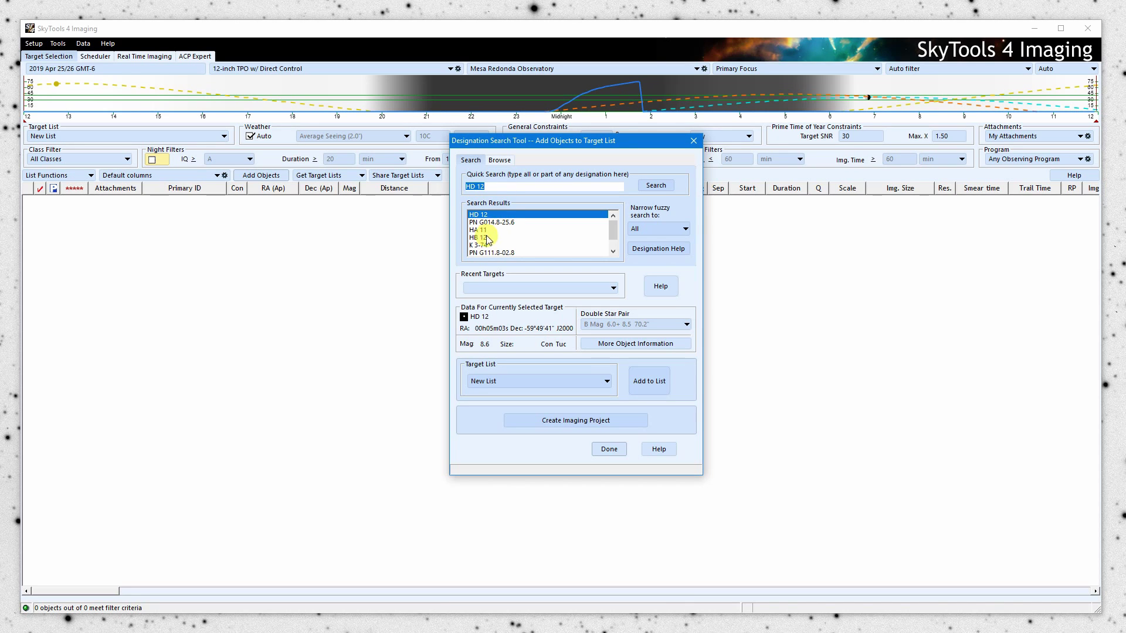
pyautogui.moveTo(613, 228)
pyautogui.mouseDown()
pyautogui.moveTo(613, 242)
pyautogui.moveTo(614, 226)
pyautogui.mouseUp()
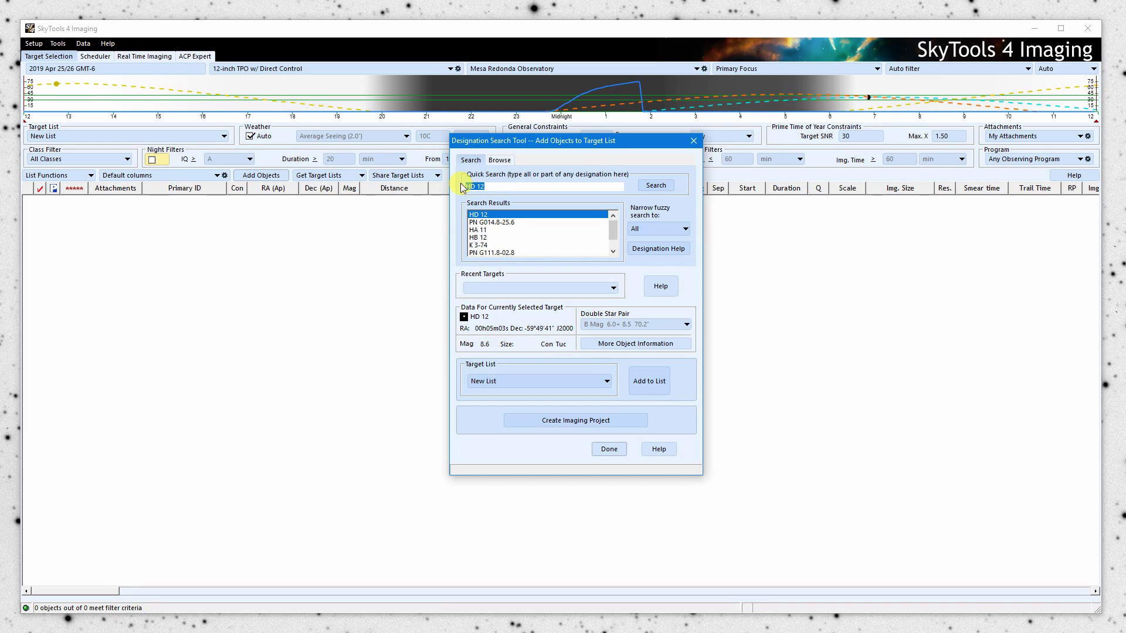
# Run a quick search for "aldeb", select Aldebaran in the results and review its detailed object information
pyautogui.write('aldeb')
pyautogui.press('Return')
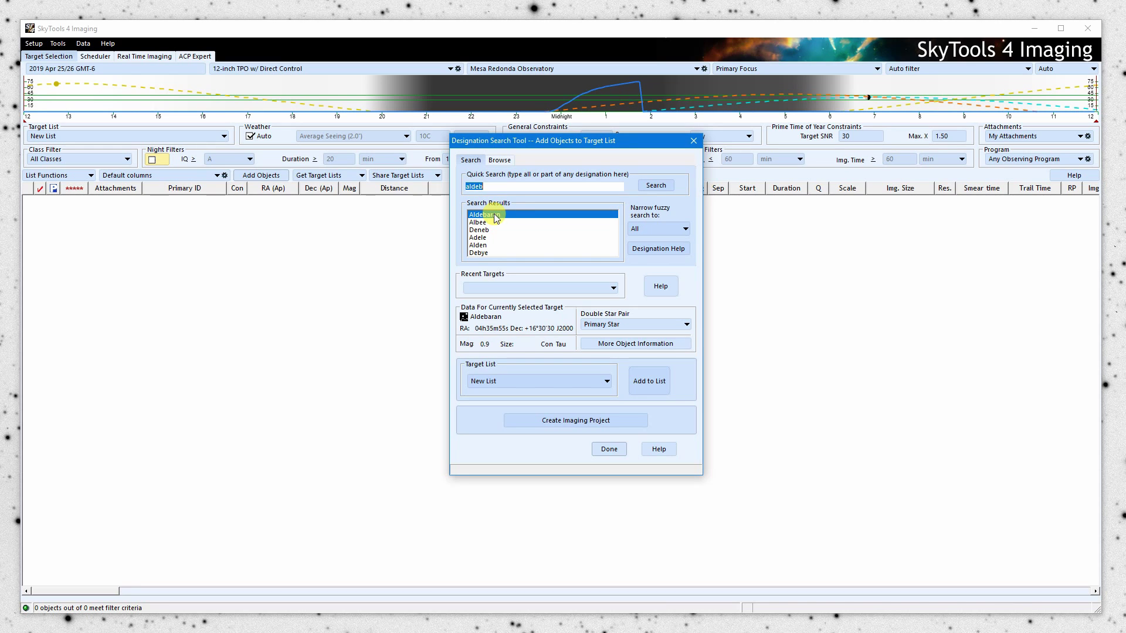
pyautogui.click(496, 230)
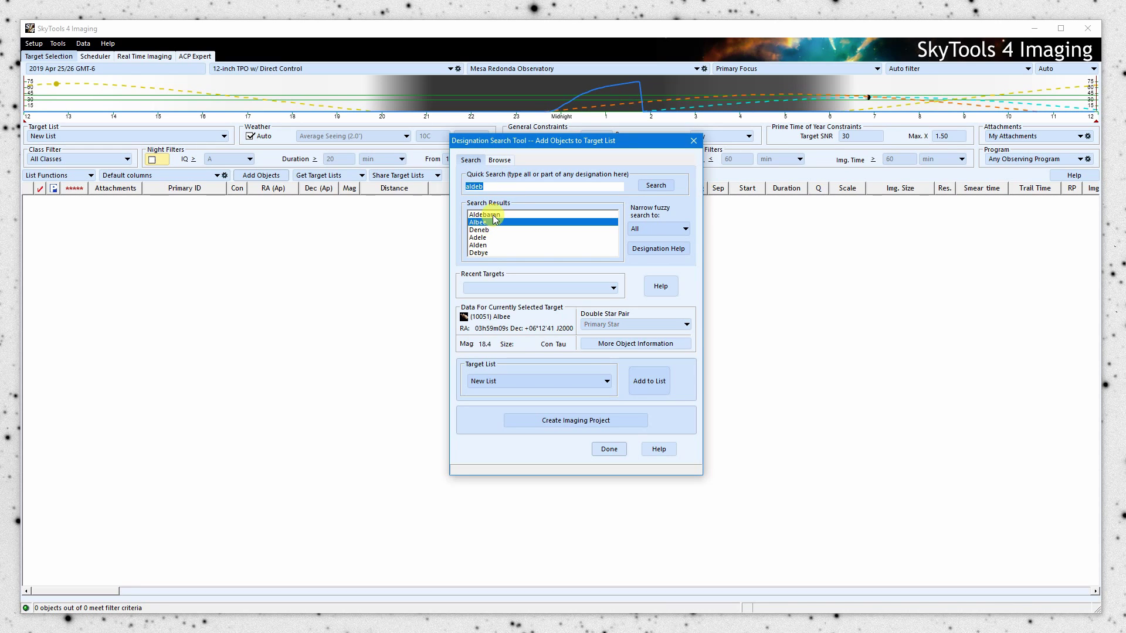
pyautogui.click(492, 215)
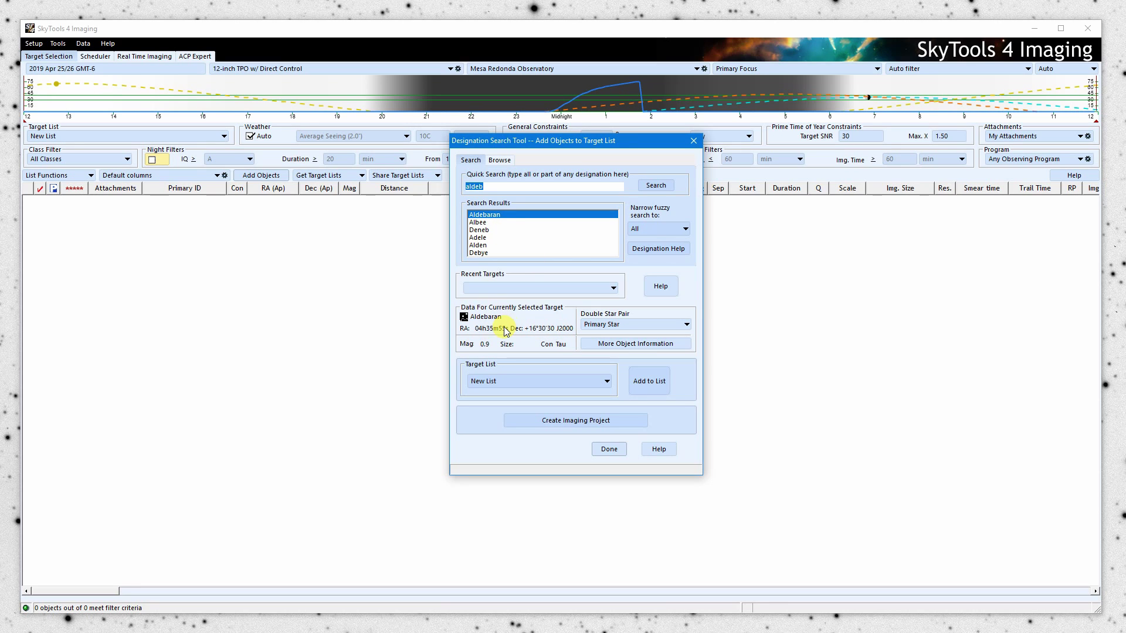
pyautogui.click(609, 348)
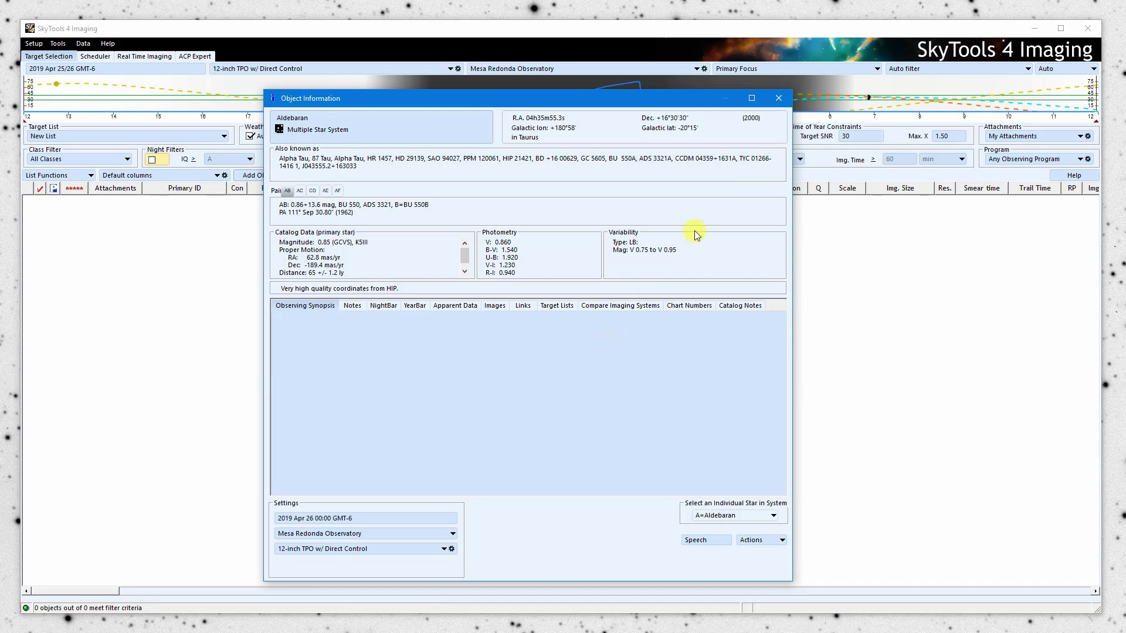
pyautogui.click(778, 99)
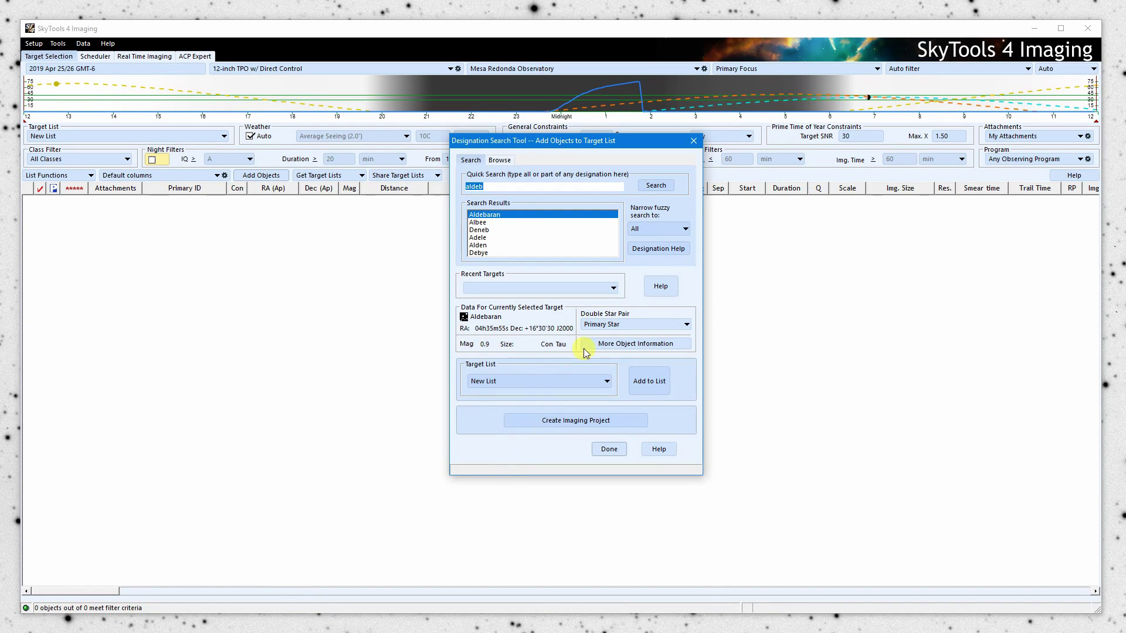
# Set Aldebaran's double star pair to D Mag 11.3+13.7 and return it to Primary Star
pyautogui.click(608, 326)
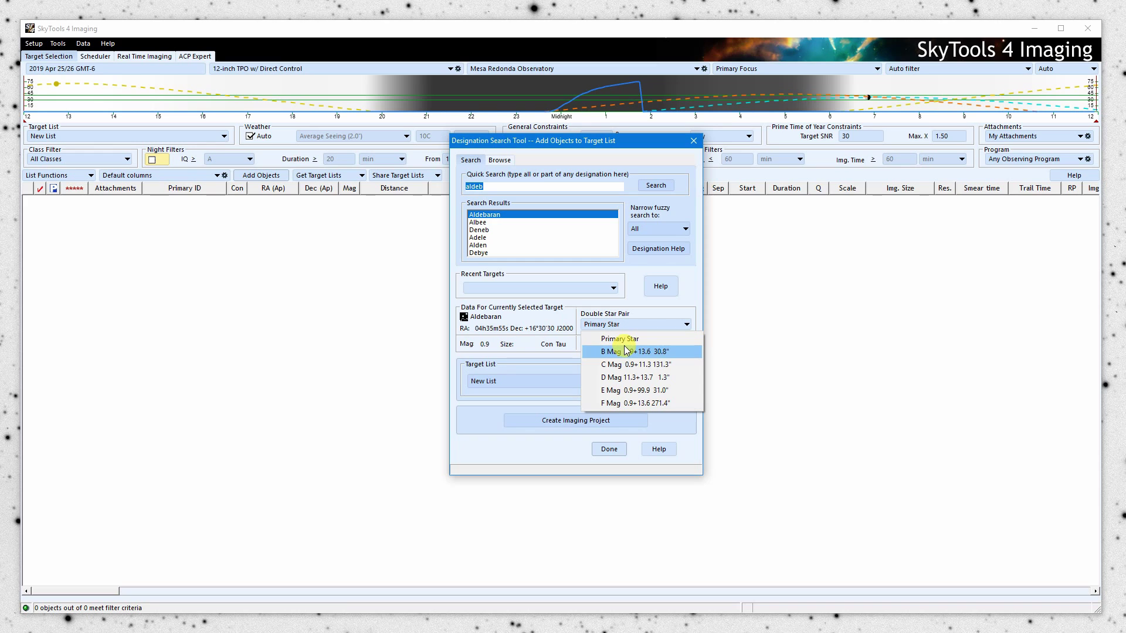
pyautogui.click(609, 376)
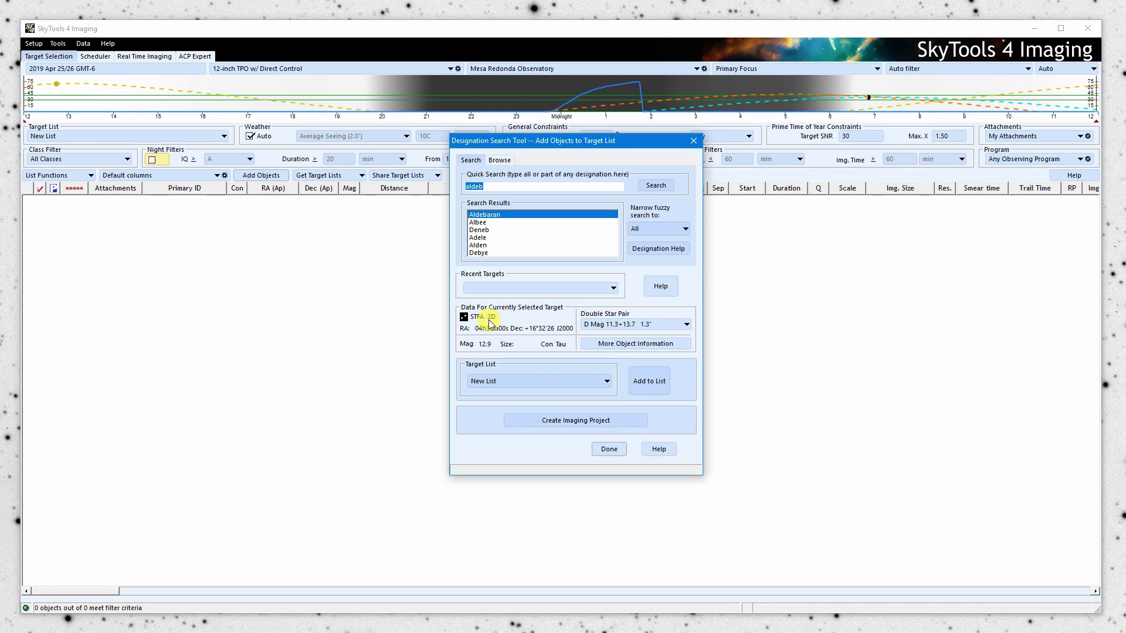
pyautogui.click(628, 326)
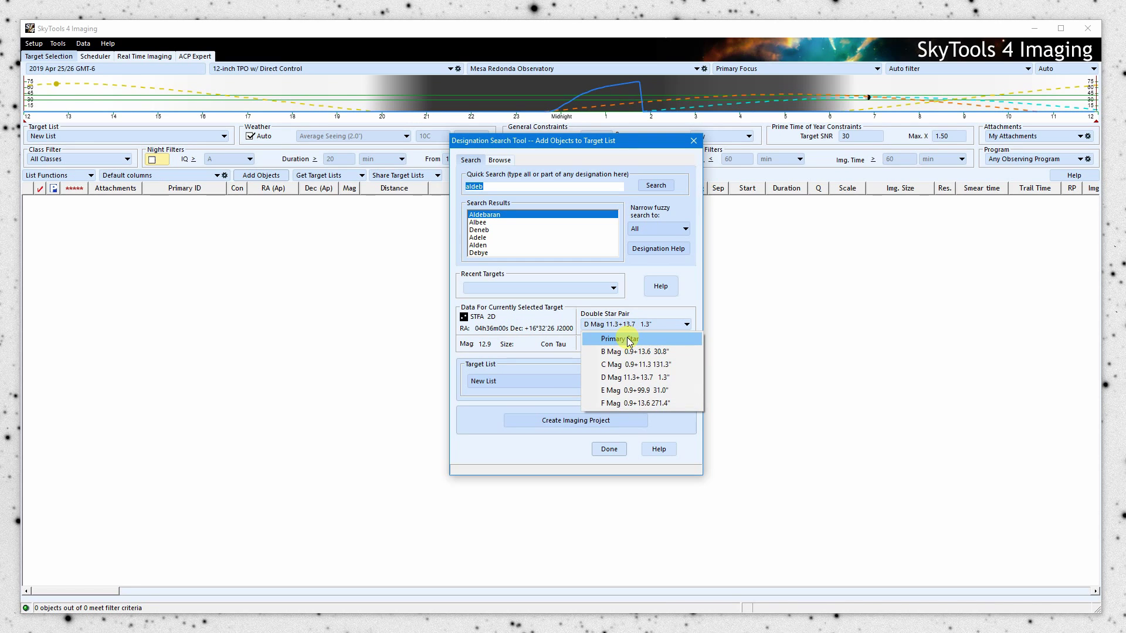
pyautogui.click(628, 340)
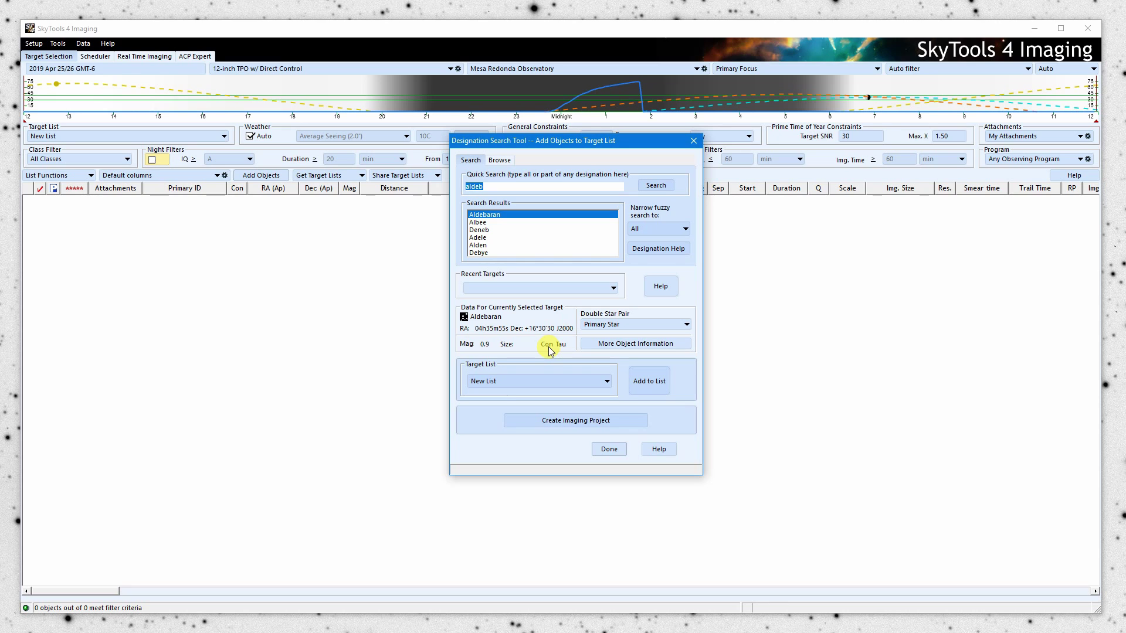
# Check the available target lists, keep New List as the destination and add Aldebaran to it
pyautogui.click(508, 381)
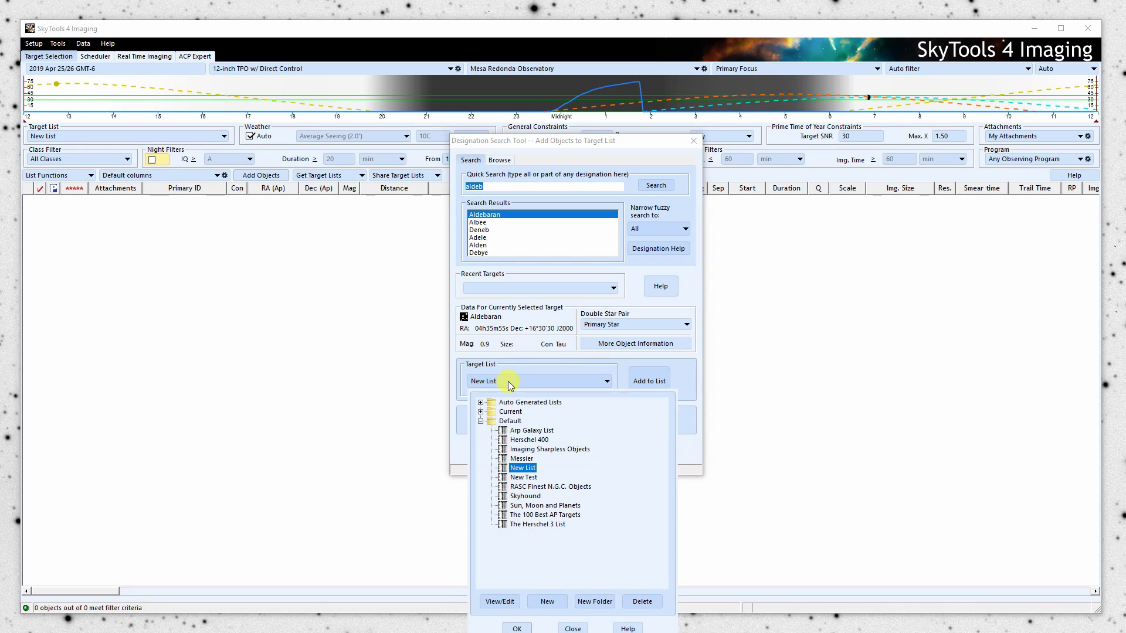
pyautogui.click(580, 629)
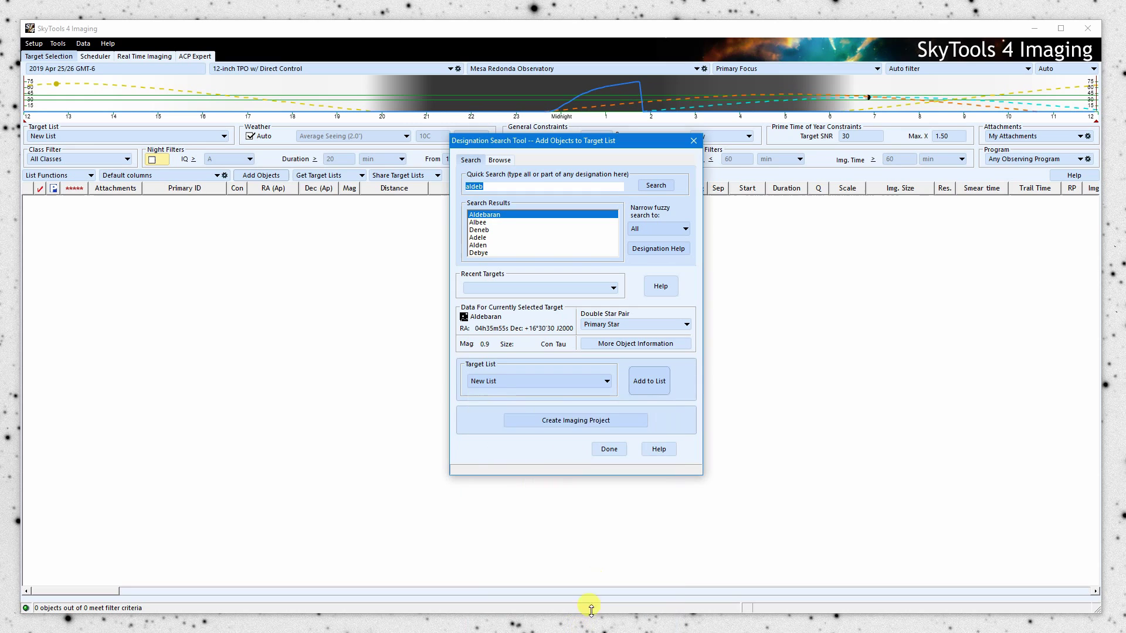
pyautogui.click(647, 385)
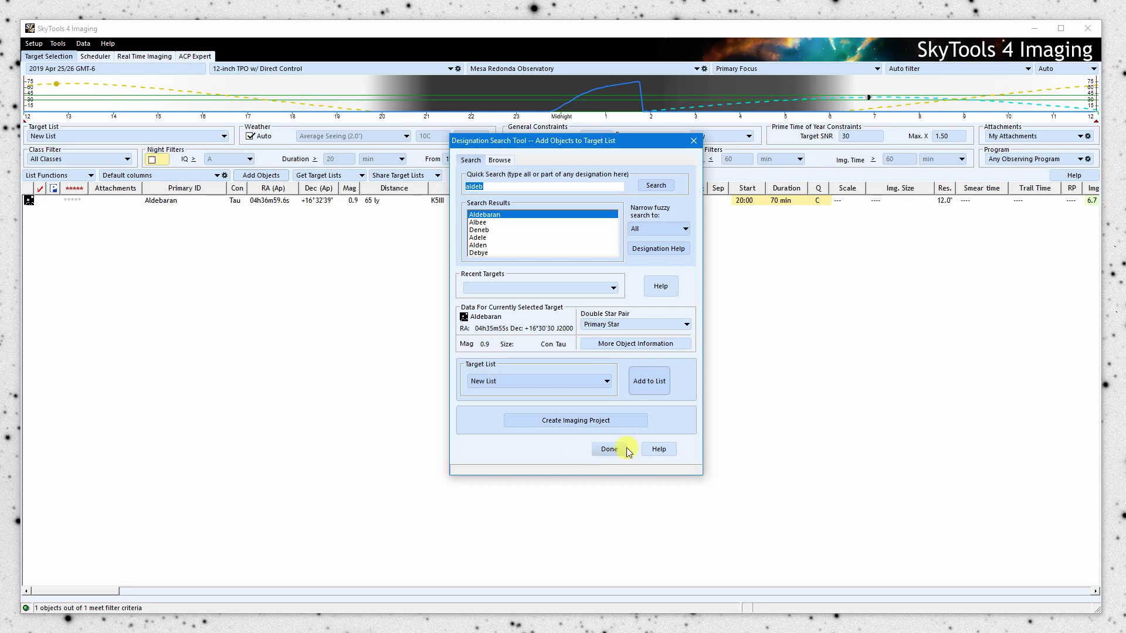
# Read the help pages on Designation Search, the Object Requestor and its Search Tab, and close the help
pyautogui.click(663, 448)
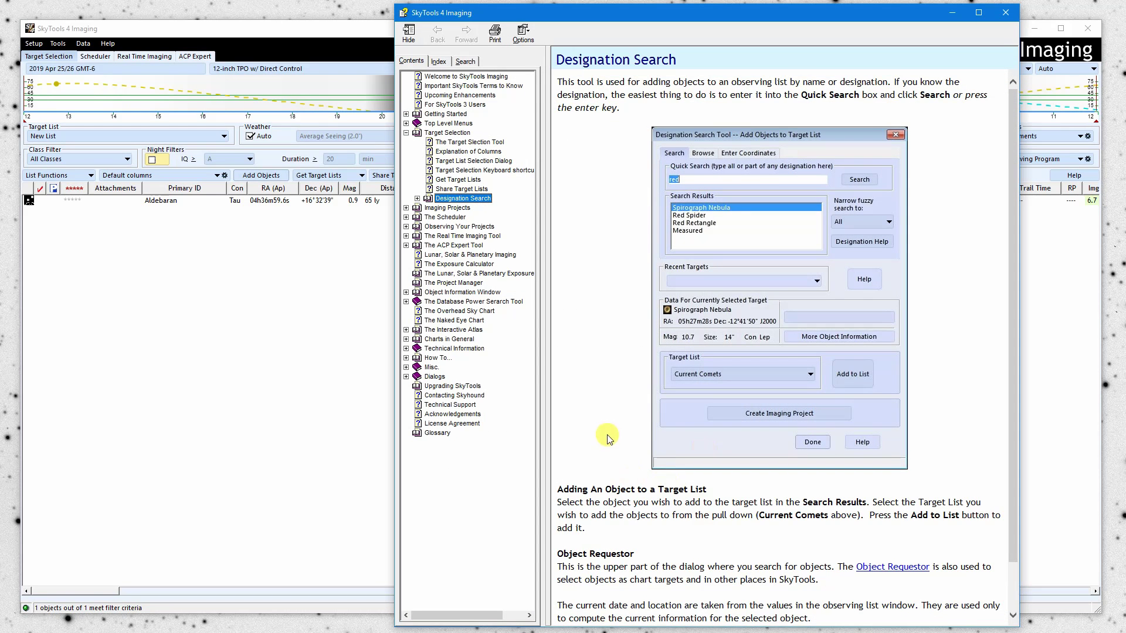
pyautogui.scroll(-1, 622, 452)
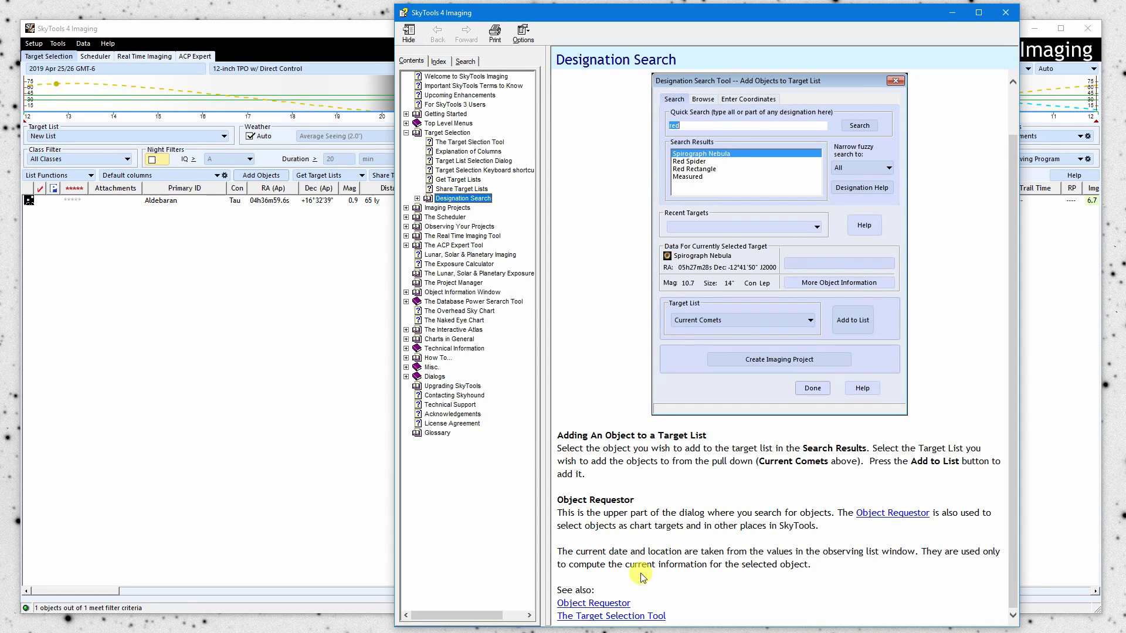
pyautogui.scroll(1, 642, 577)
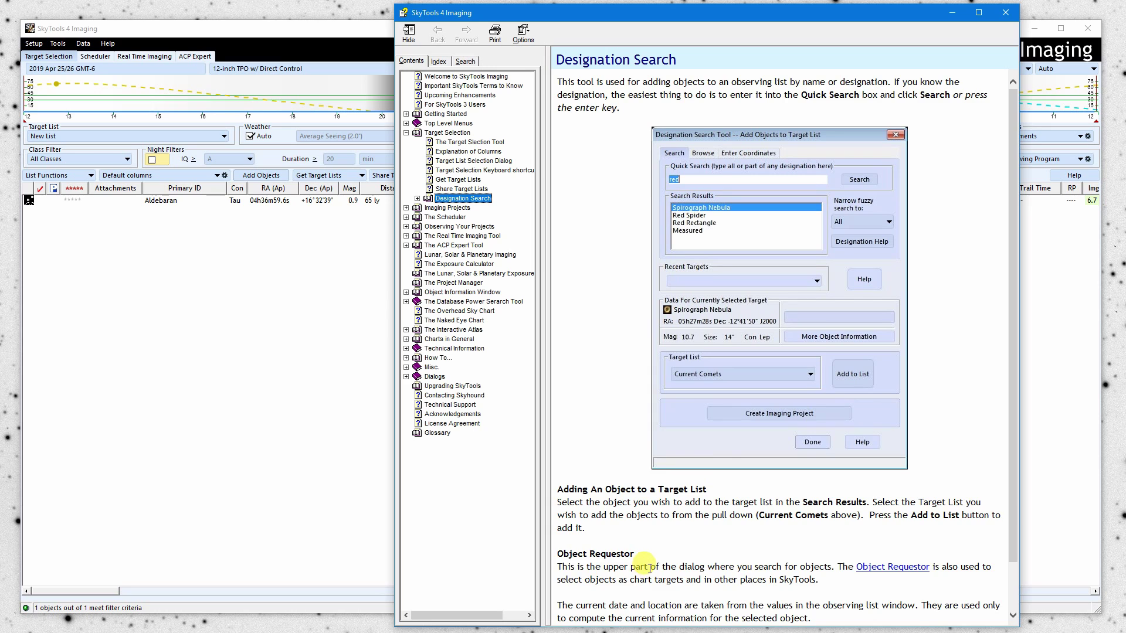
pyautogui.scroll(-1, 647, 566)
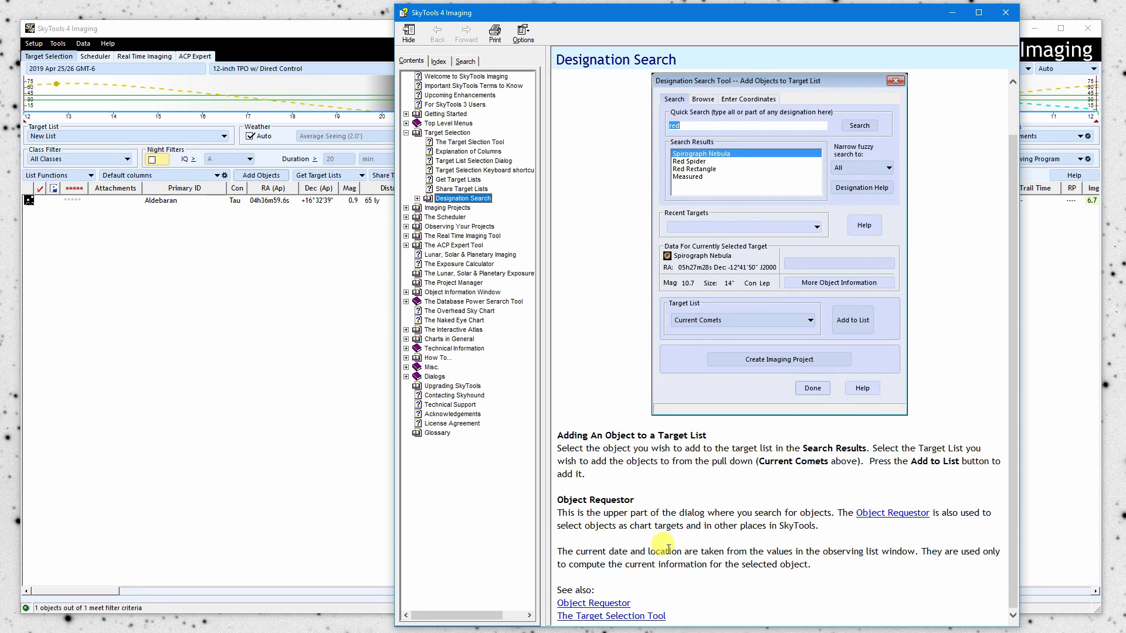
pyautogui.click(616, 605)
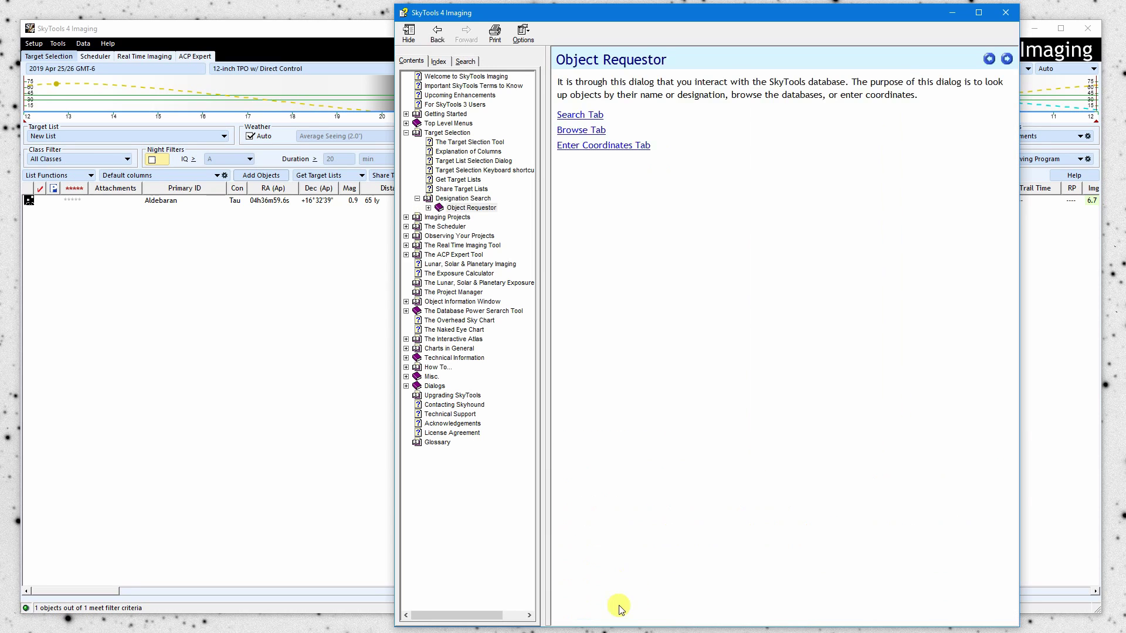
pyautogui.click(580, 115)
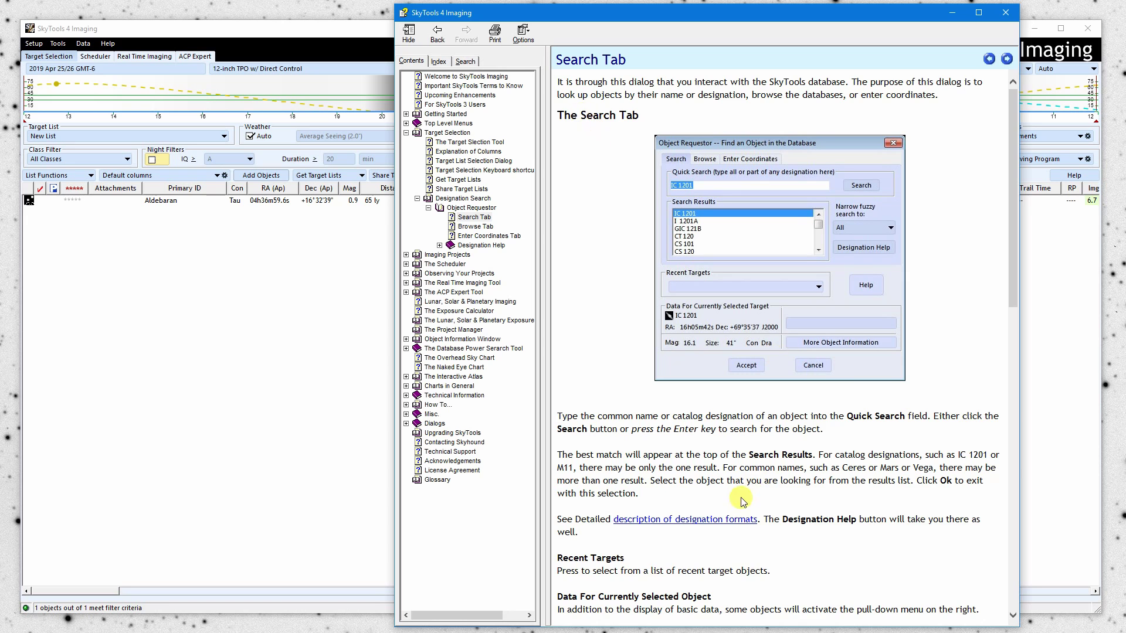
pyautogui.scroll(-15, 757, 510)
pyautogui.scroll(15, 765, 515)
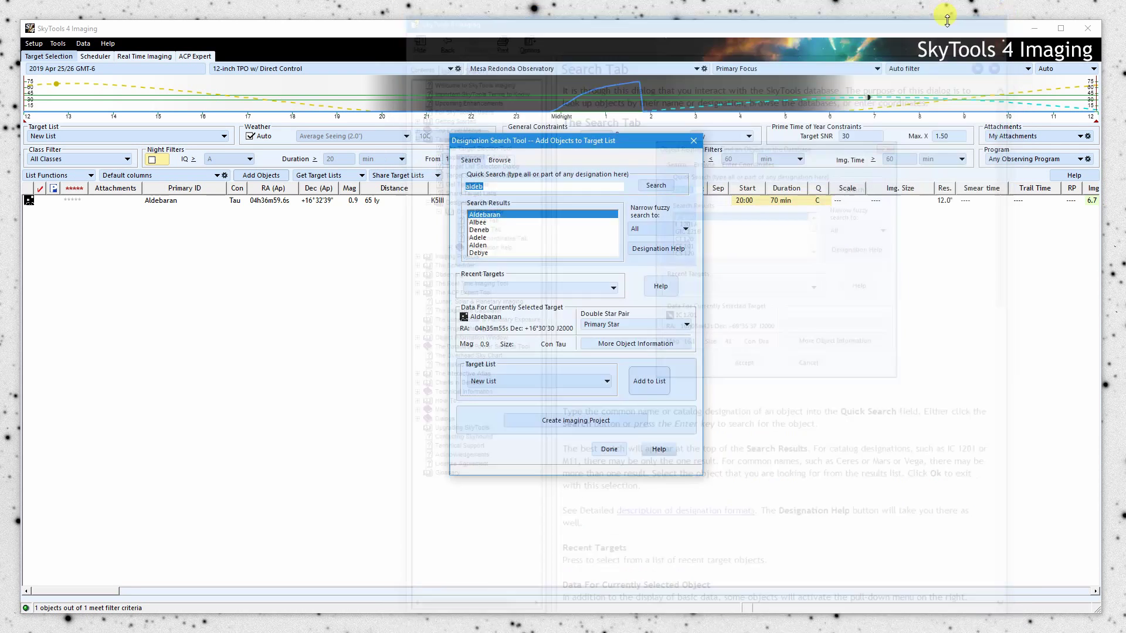
pyautogui.click(1006, 13)
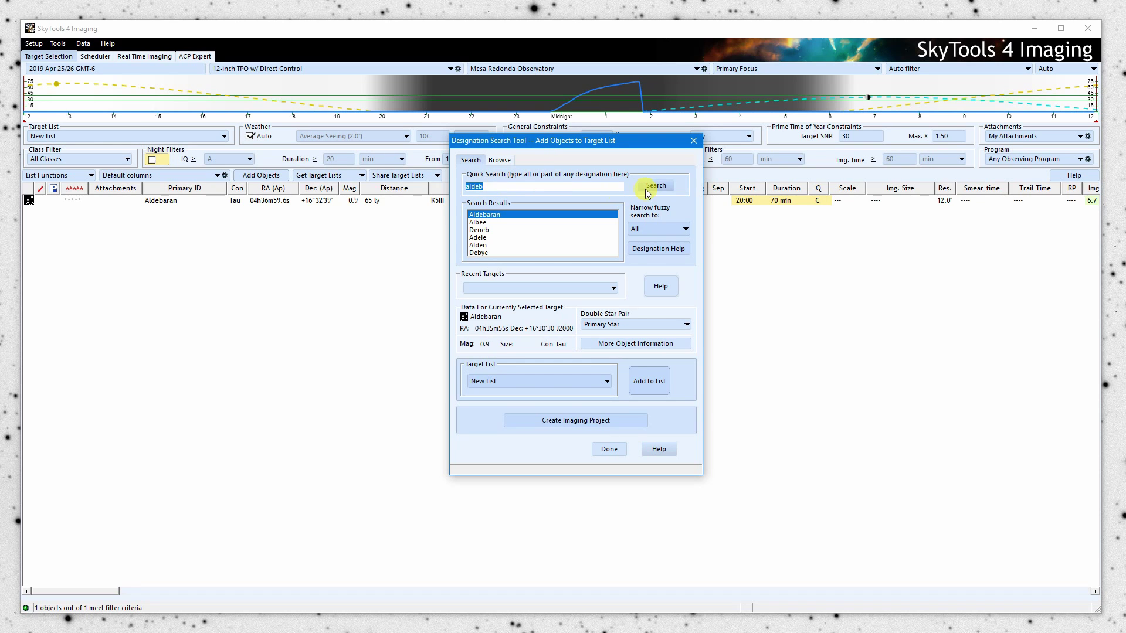
# Leave the Designation Search Tool and browse Skyhound's downloadable deep sky target lists
pyautogui.click(609, 449)
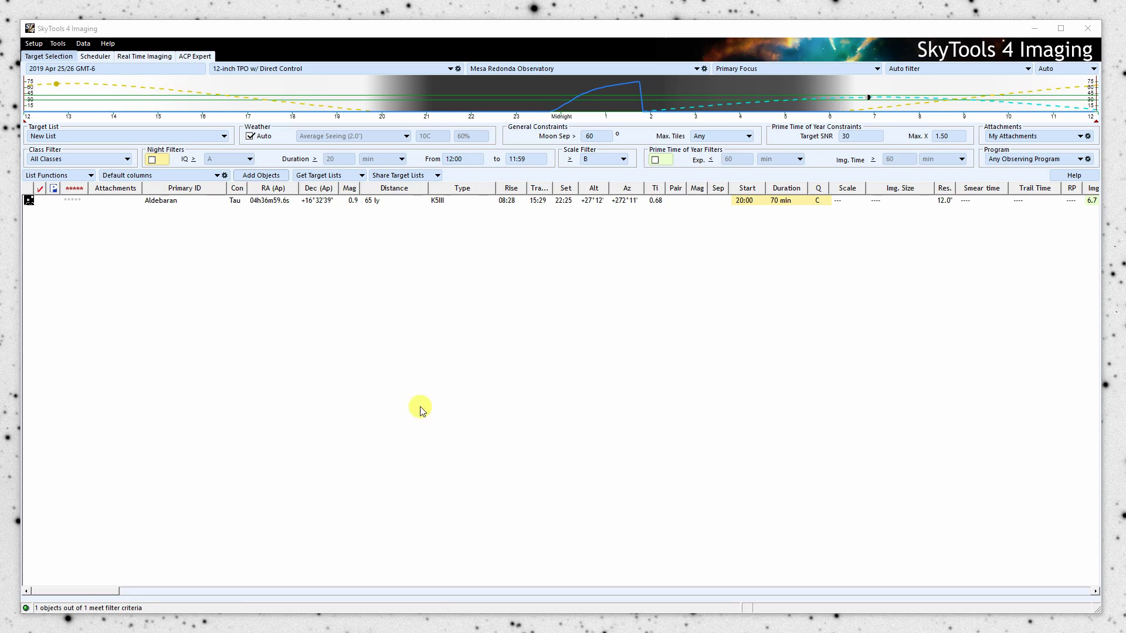
pyautogui.click(361, 175)
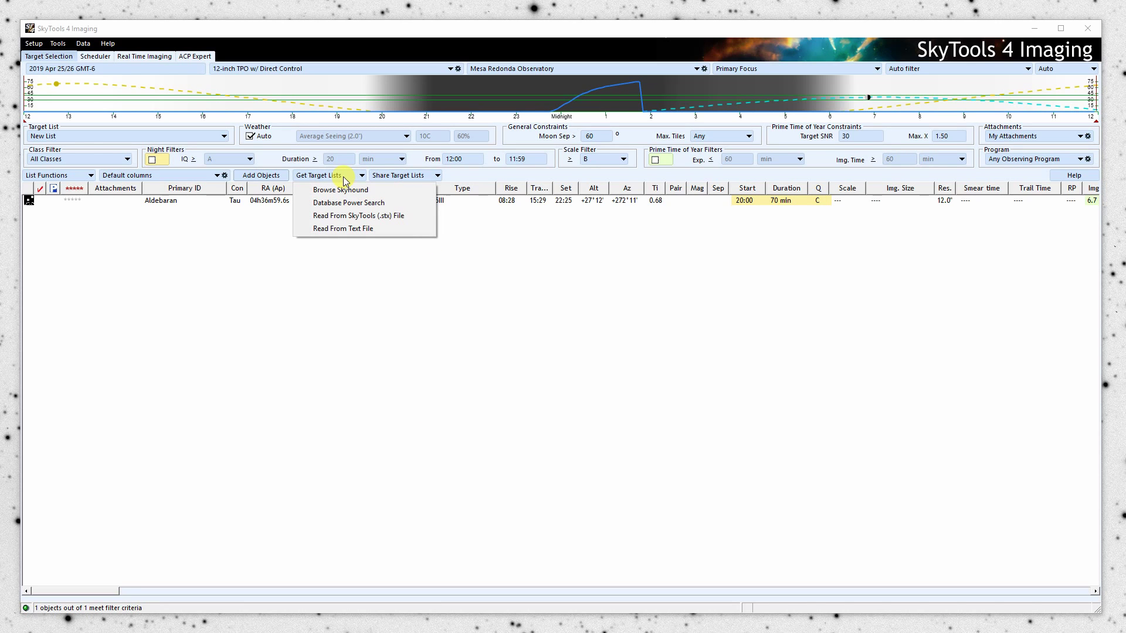
pyautogui.click(346, 190)
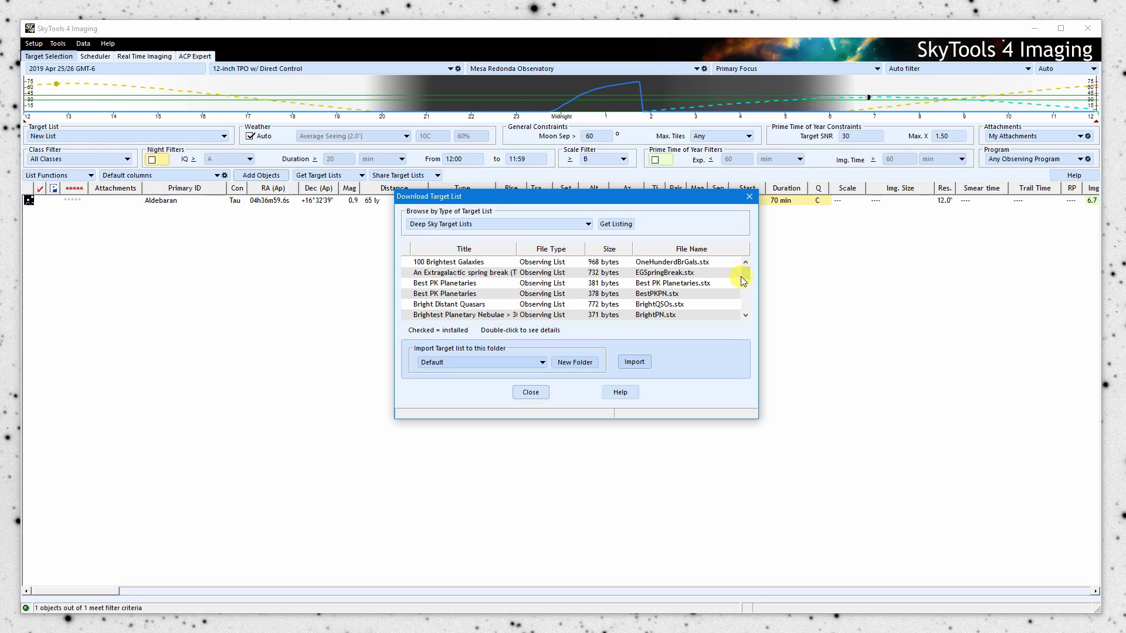
pyautogui.moveTo(741, 276)
pyautogui.mouseDown()
pyautogui.moveTo(748, 305)
pyautogui.moveTo(745, 268)
pyautogui.mouseUp()
# Check the stellar target lists, switch the listing to Miscellaneous Target Lists and select the Dwarf Planets list
pyautogui.click(510, 221)
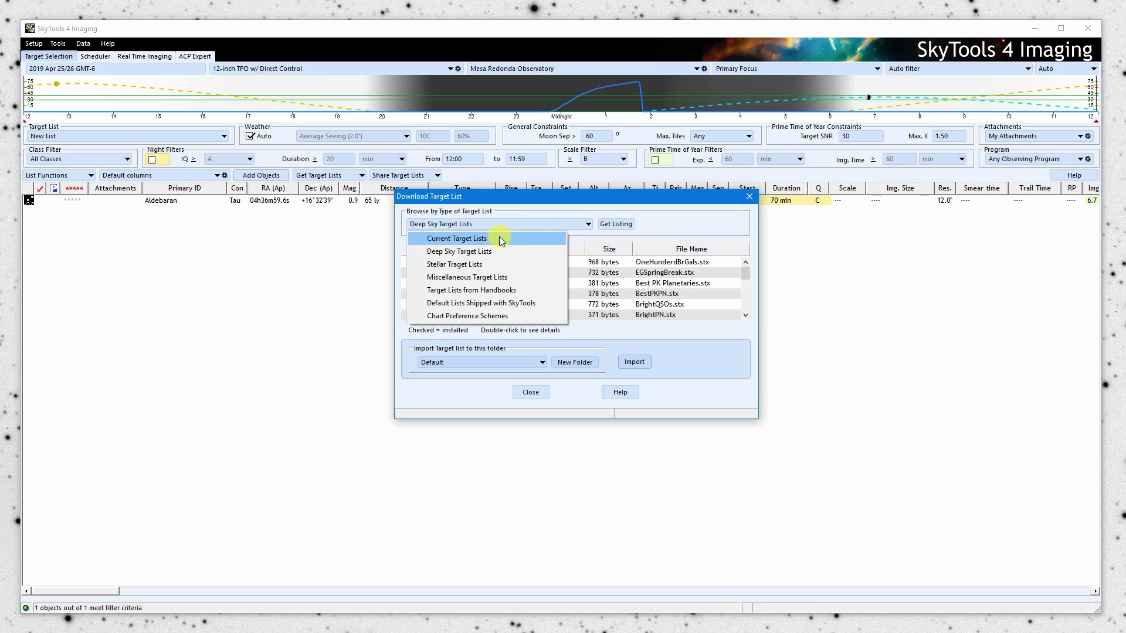
pyautogui.click(480, 265)
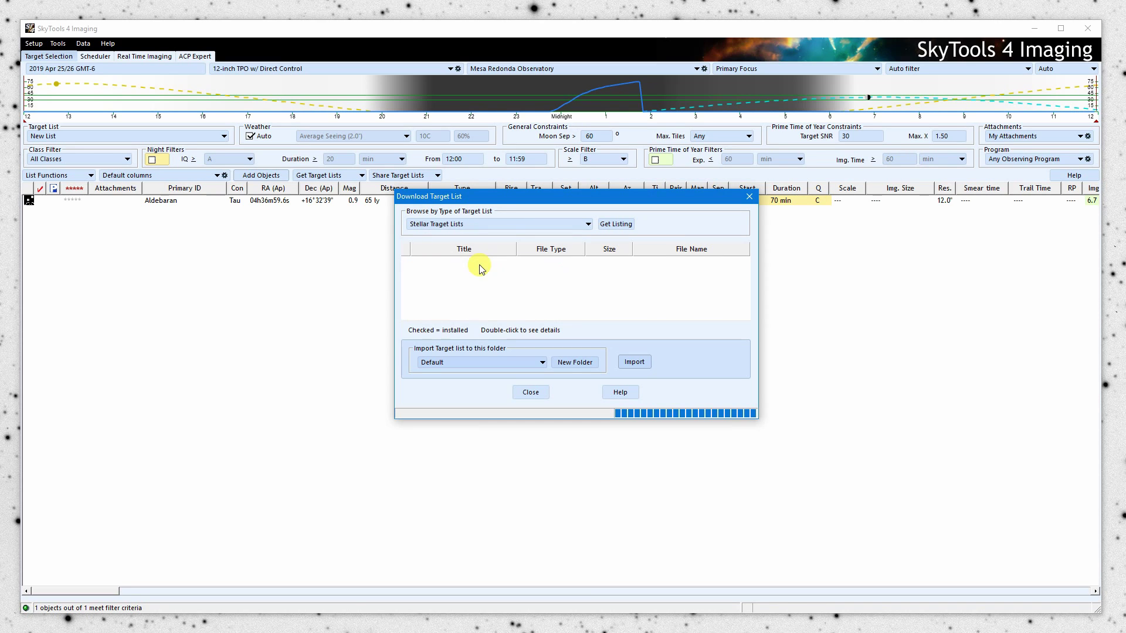
pyautogui.click(496, 227)
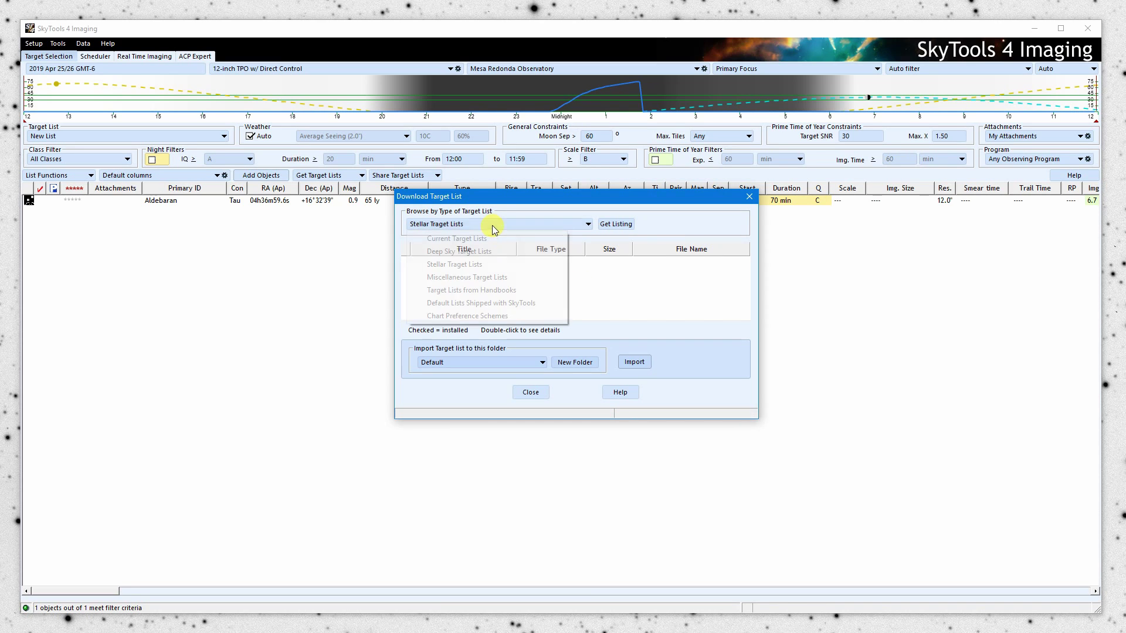
pyautogui.click(484, 277)
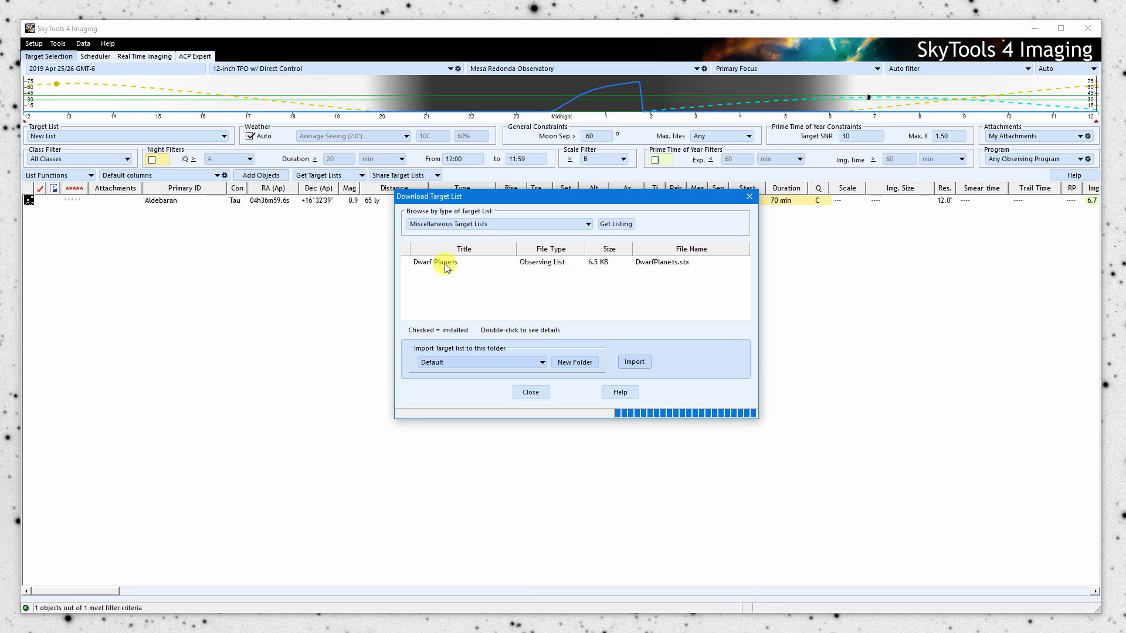
pyautogui.click(482, 264)
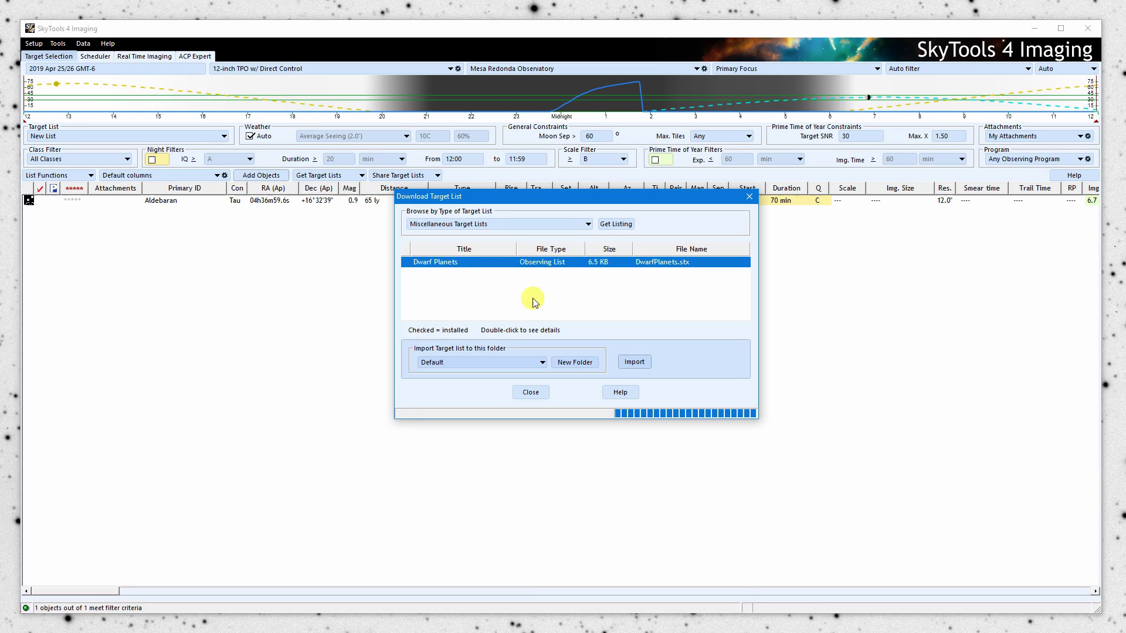
# Import Sue French Deep-Sky Wonders from the Target Lists from Handbooks into the Default folder and check it among the available target lists
pyautogui.click(472, 226)
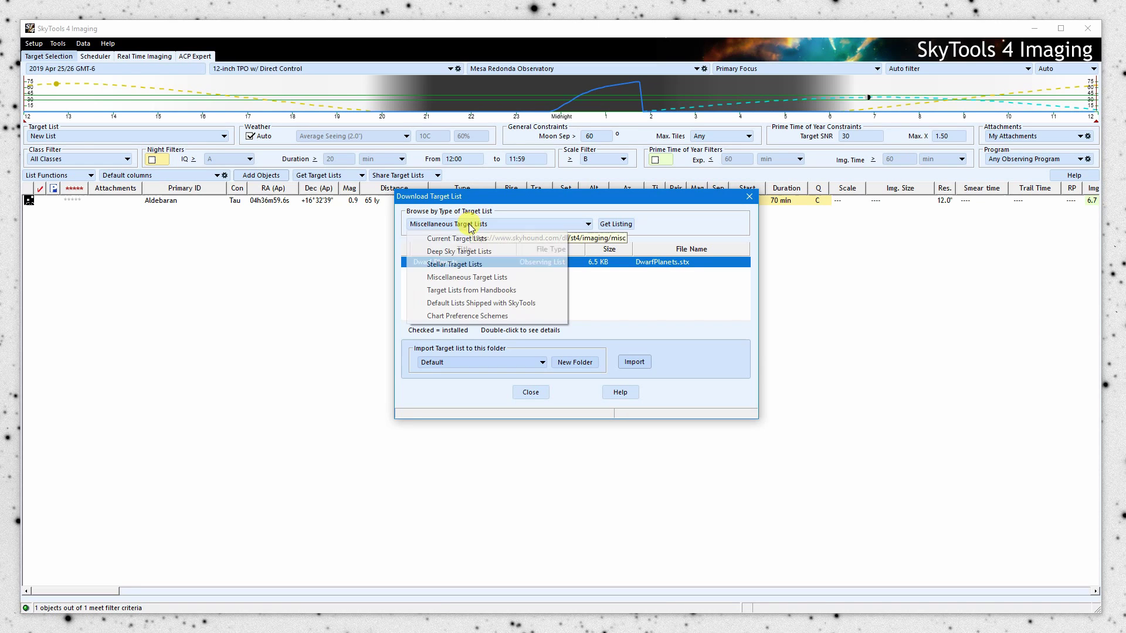
pyautogui.click(491, 291)
pyautogui.moveTo(748, 278); pyautogui.dragTo(744, 293)
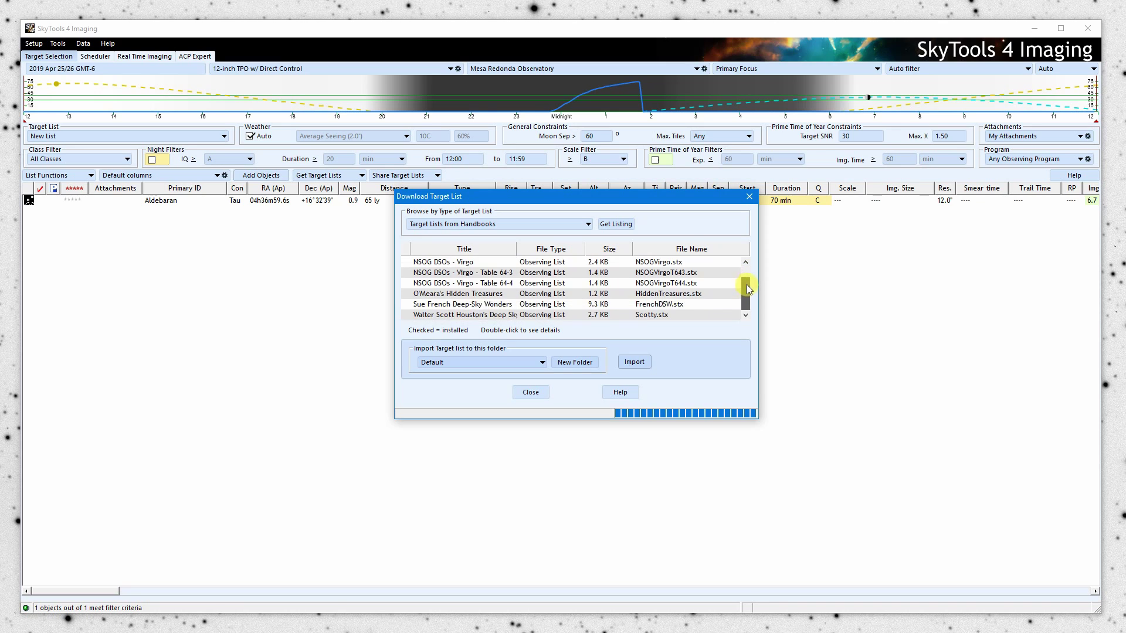
pyautogui.click(475, 306)
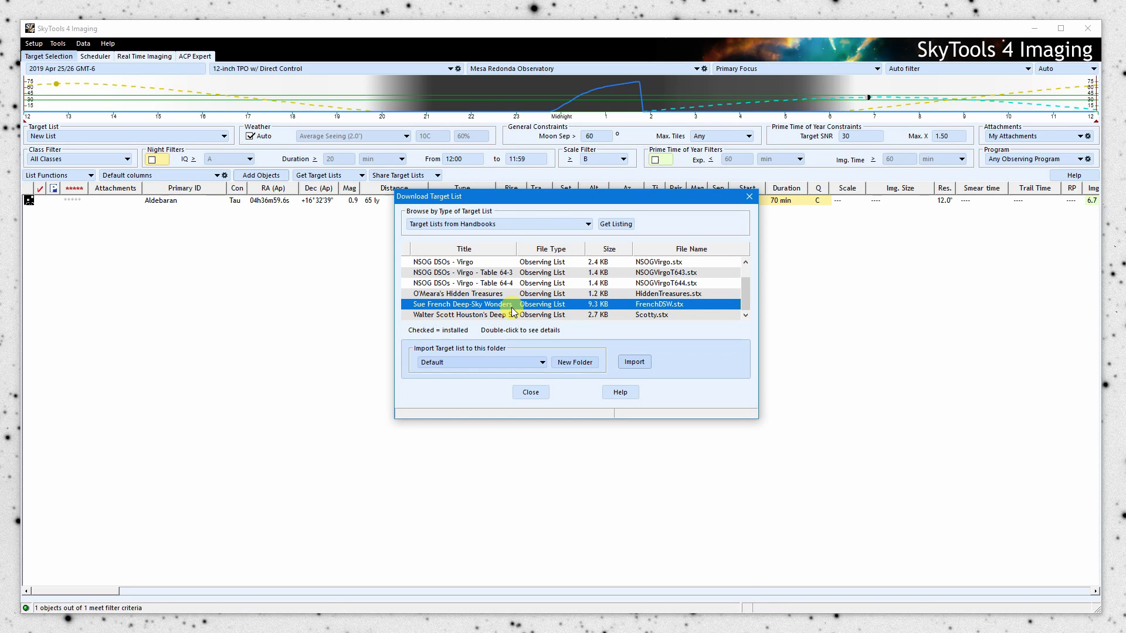
pyautogui.click(457, 365)
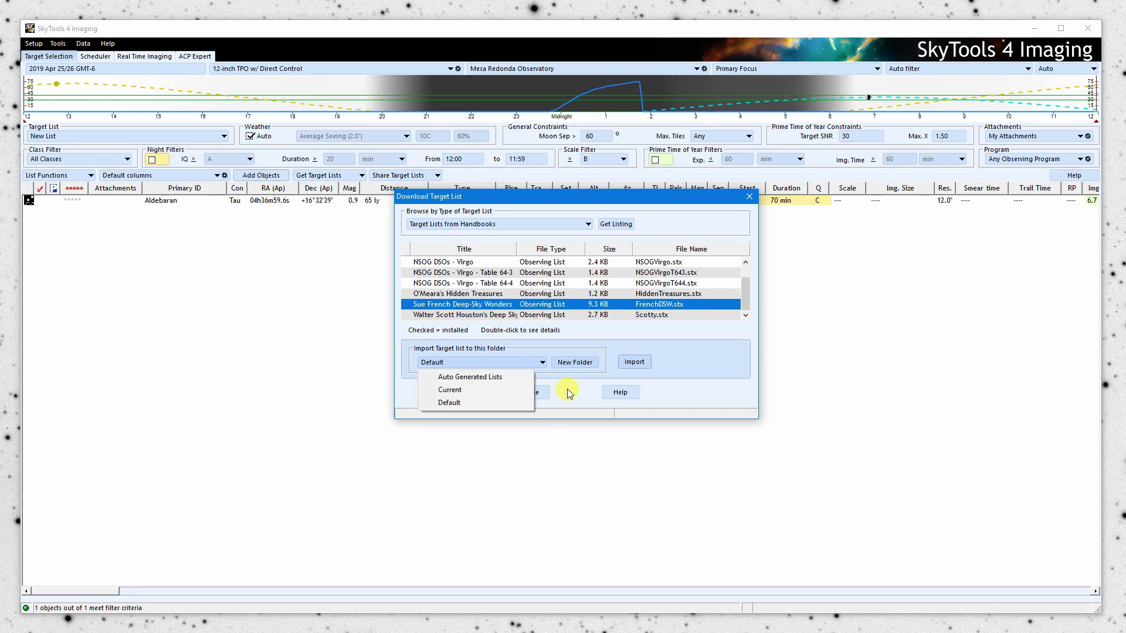
pyautogui.click(468, 404)
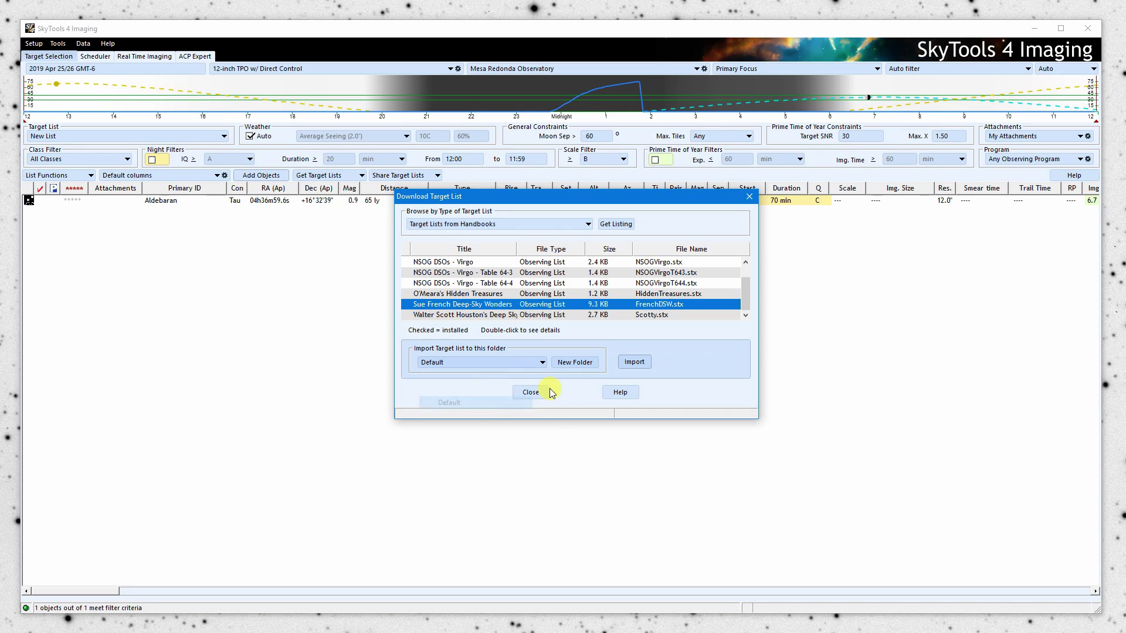
pyautogui.click(633, 362)
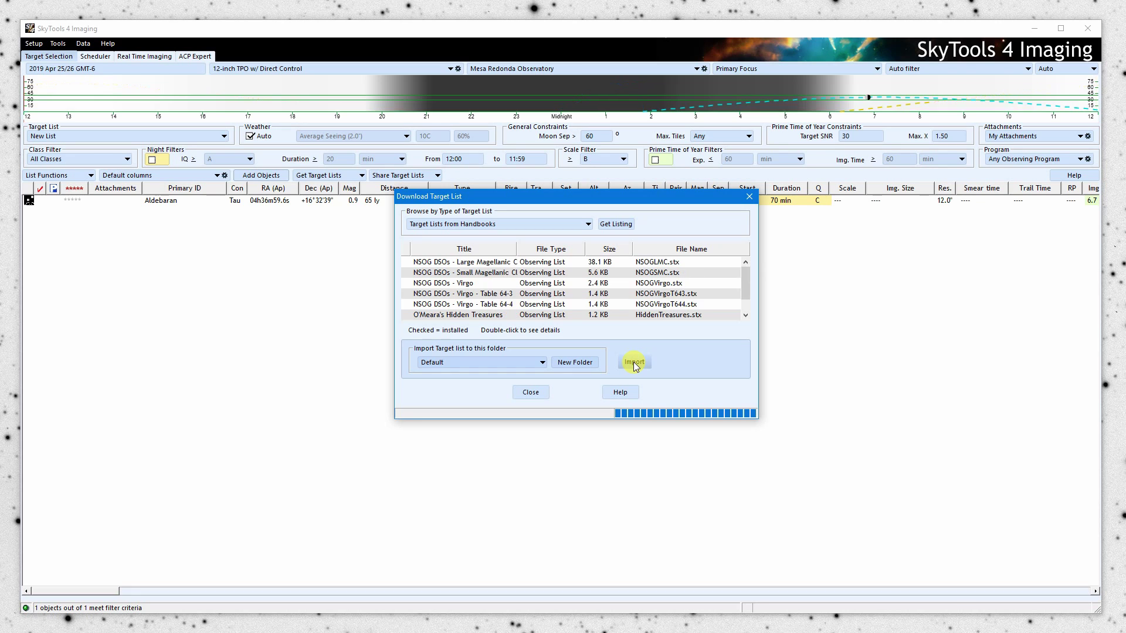
pyautogui.click(531, 392)
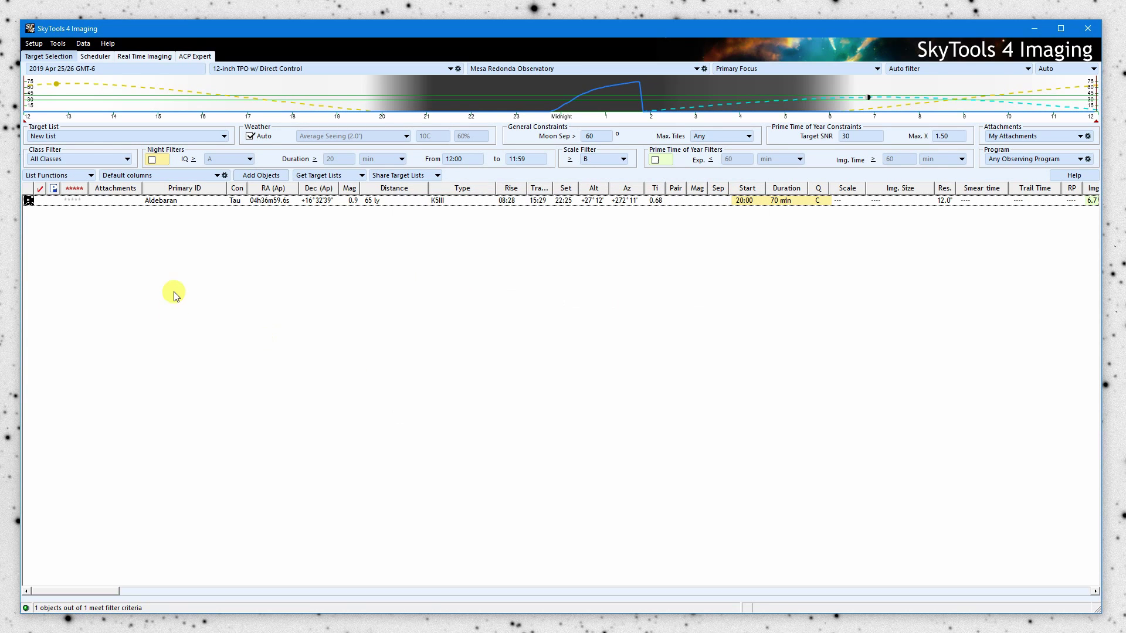
pyautogui.click(94, 139)
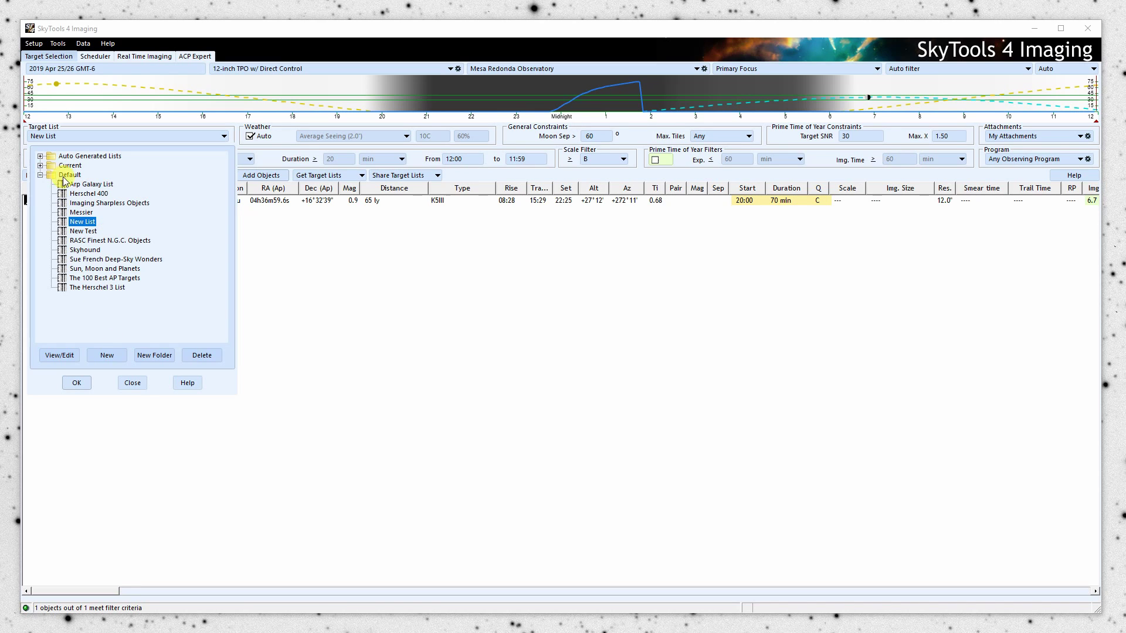
pyautogui.click(133, 384)
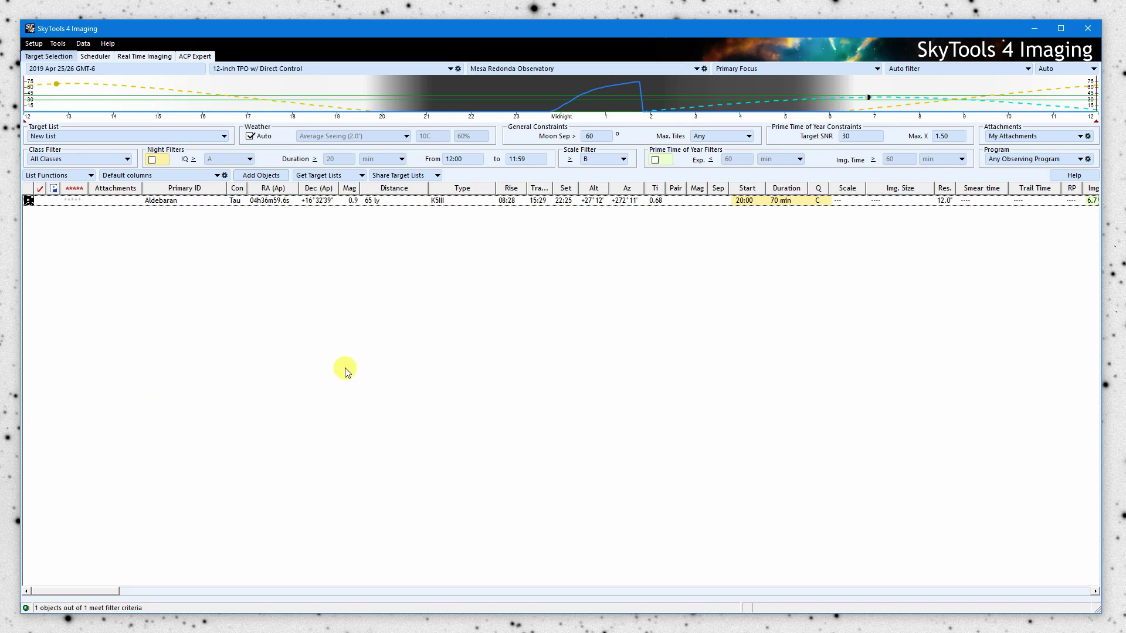
# Run a Database Power Search of the galactic deep sky Planetary Nebulae database, limited to Minkowski catalog designations
pyautogui.click(336, 178)
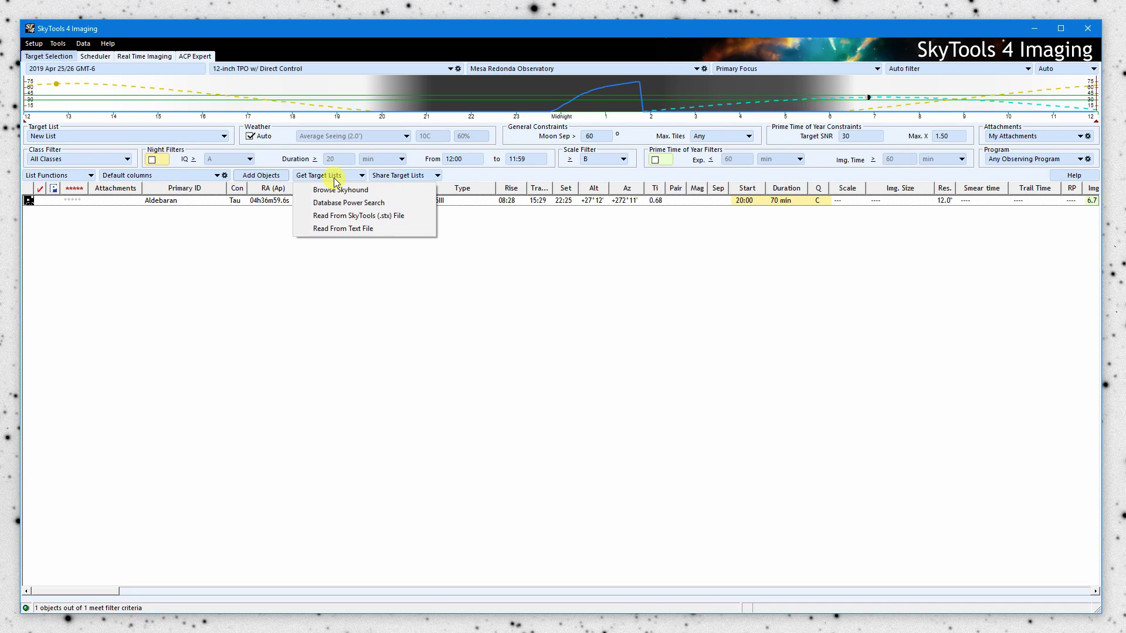
pyautogui.click(348, 205)
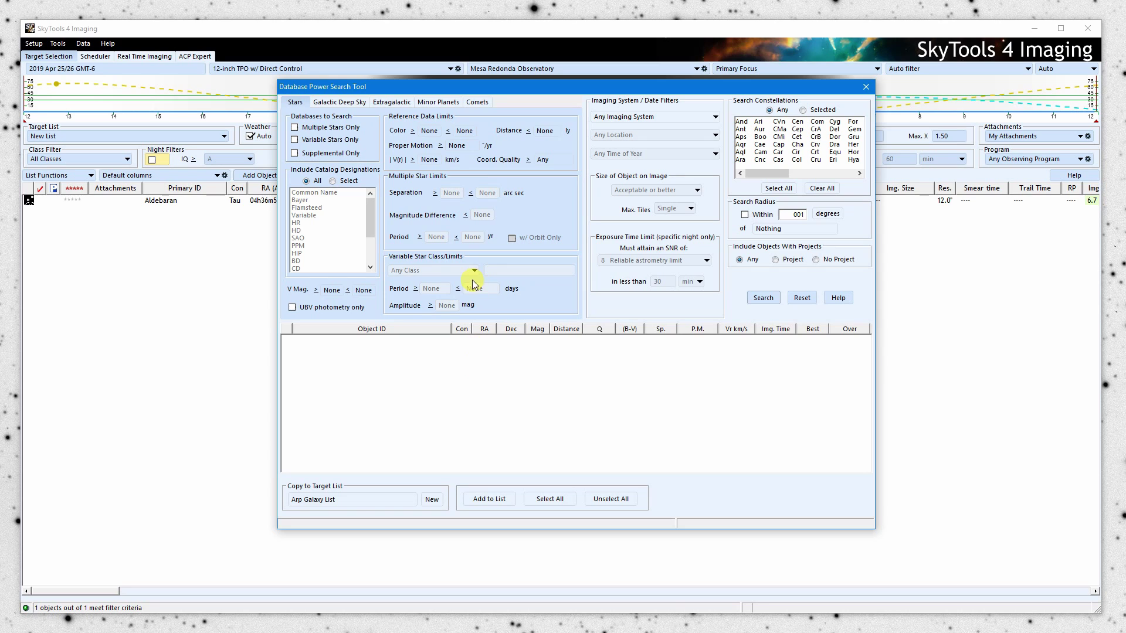
pyautogui.click(333, 103)
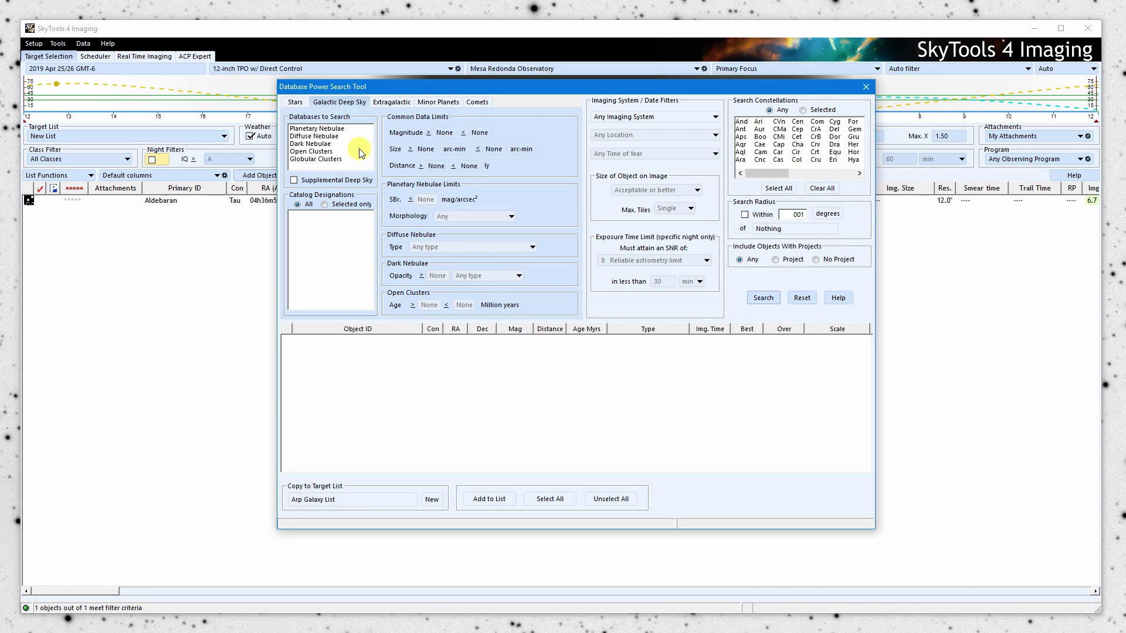
pyautogui.click(335, 128)
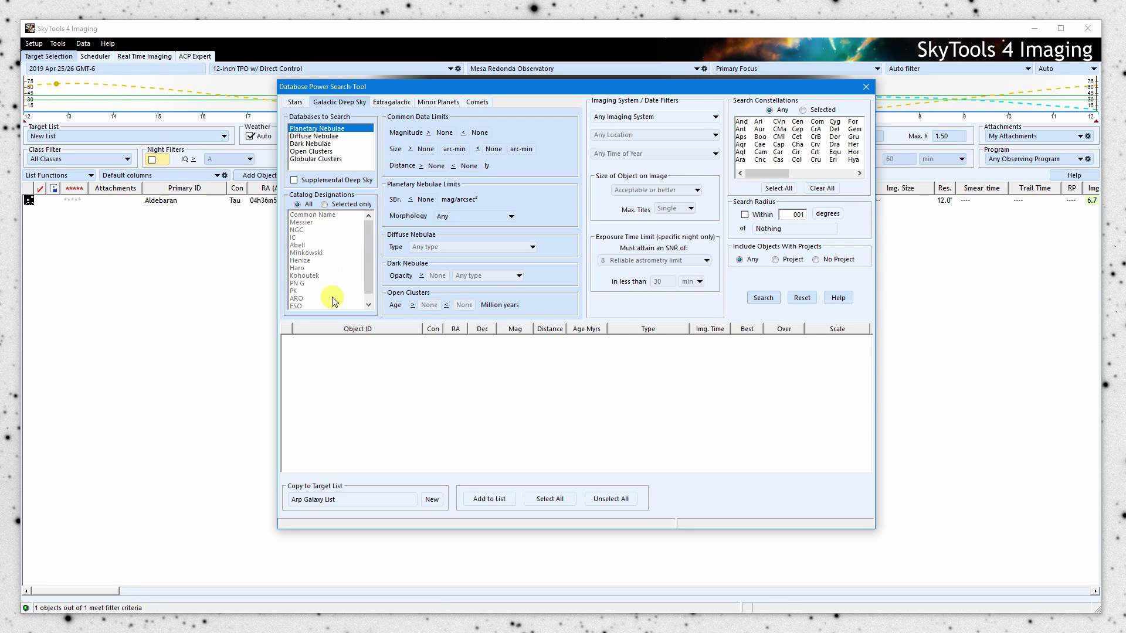
pyautogui.click(324, 204)
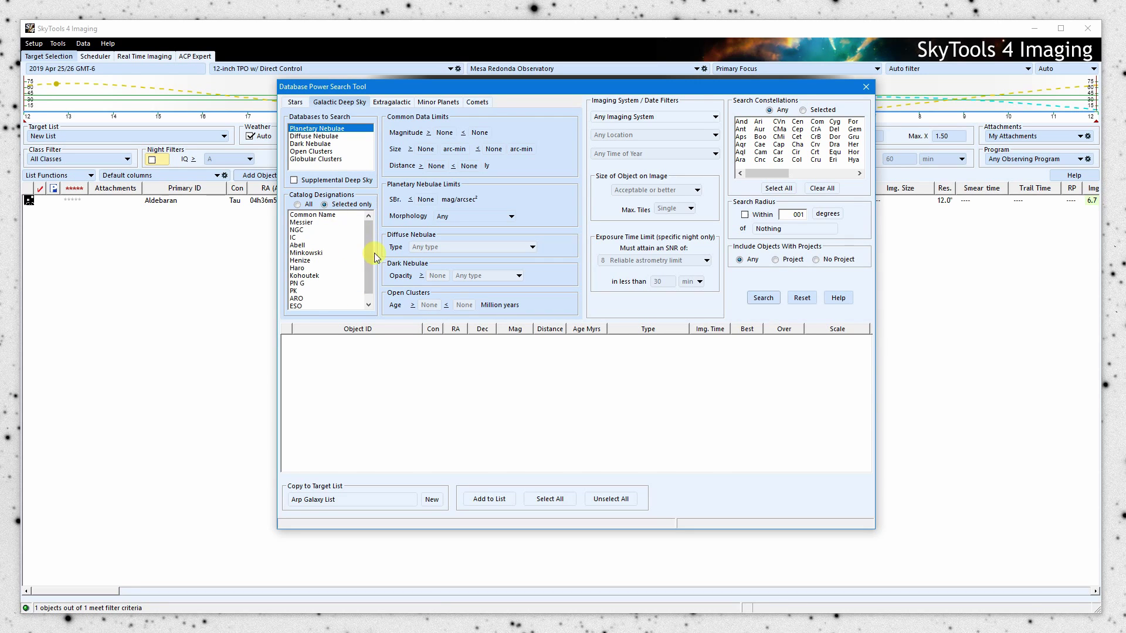
pyautogui.scroll(-1, 367, 245)
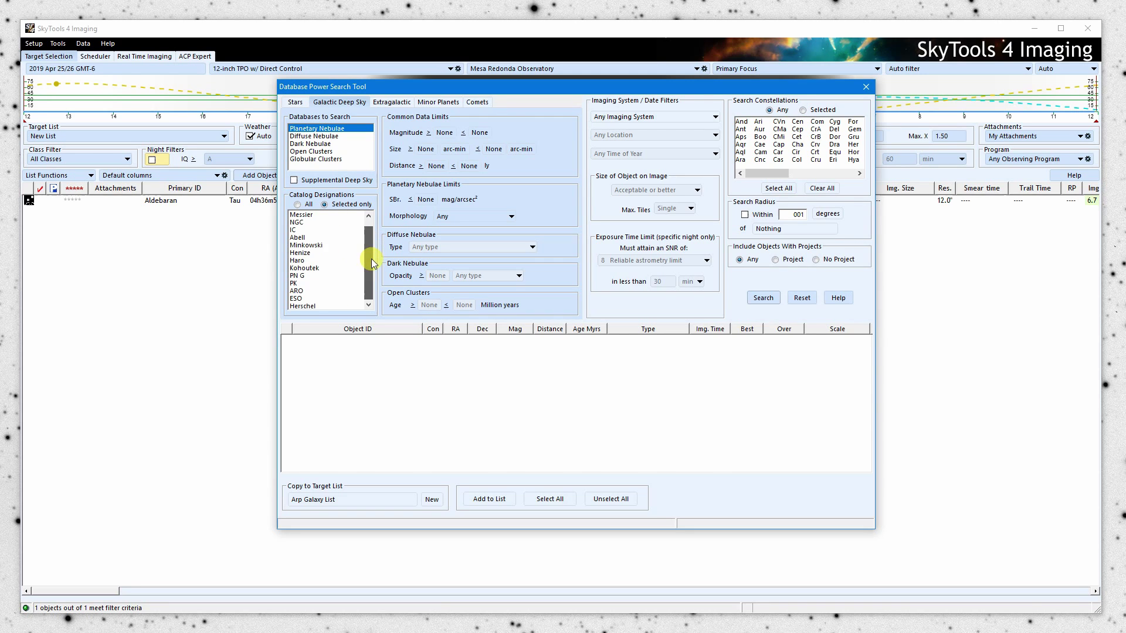
pyautogui.click(308, 245)
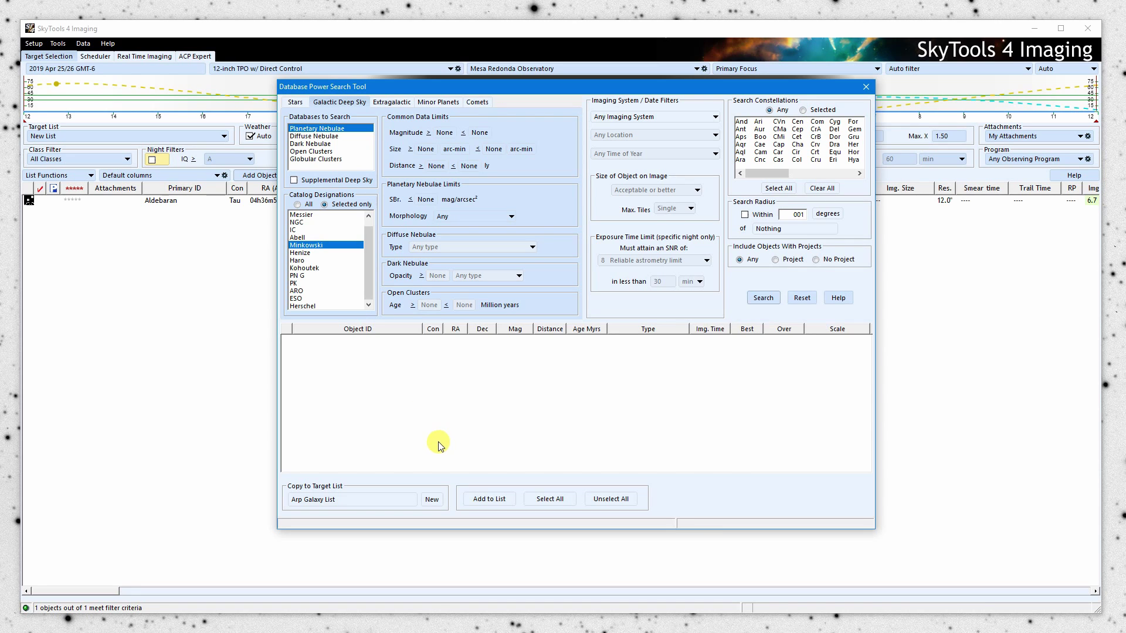
pyautogui.click(762, 299)
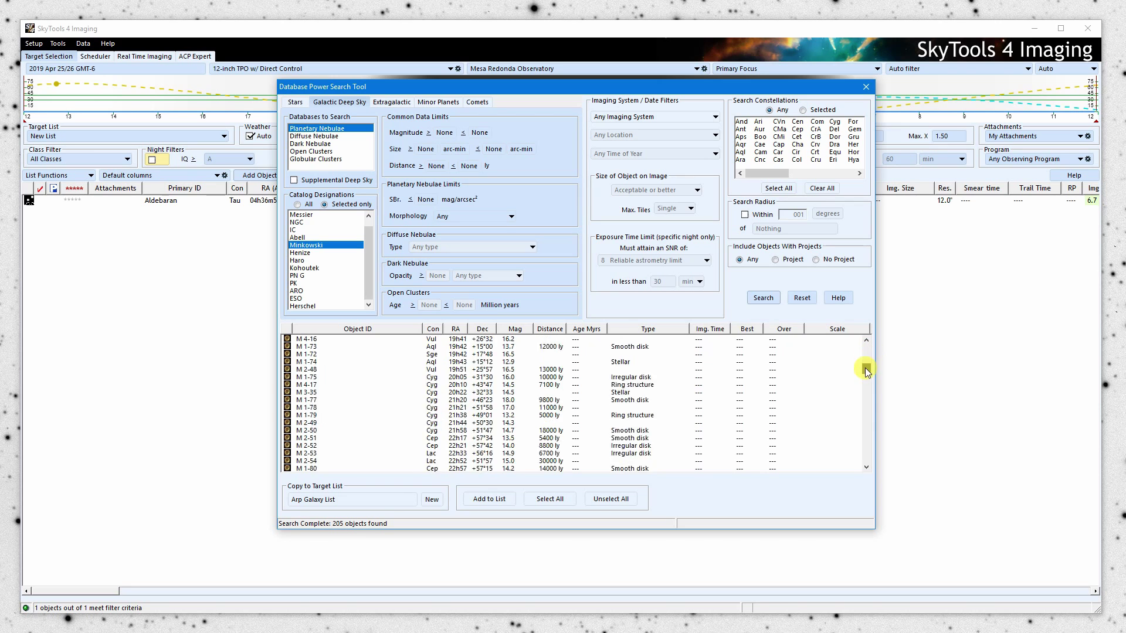
# Look through the found planetary nebulae, highlighting individual entries such as M 1-32 and M 1-31
pyautogui.moveTo(865, 368); pyautogui.dragTo(868, 413)
pyautogui.click(314, 400)
pyautogui.click(316, 416)
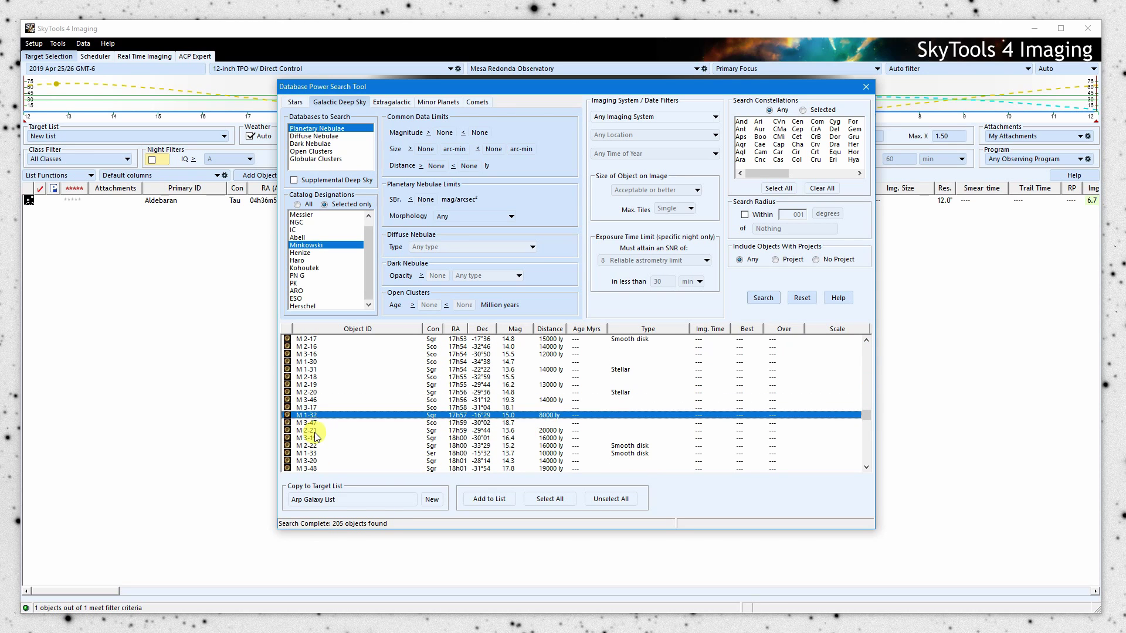
pyautogui.click(315, 438)
pyautogui.click(321, 393)
pyautogui.click(321, 370)
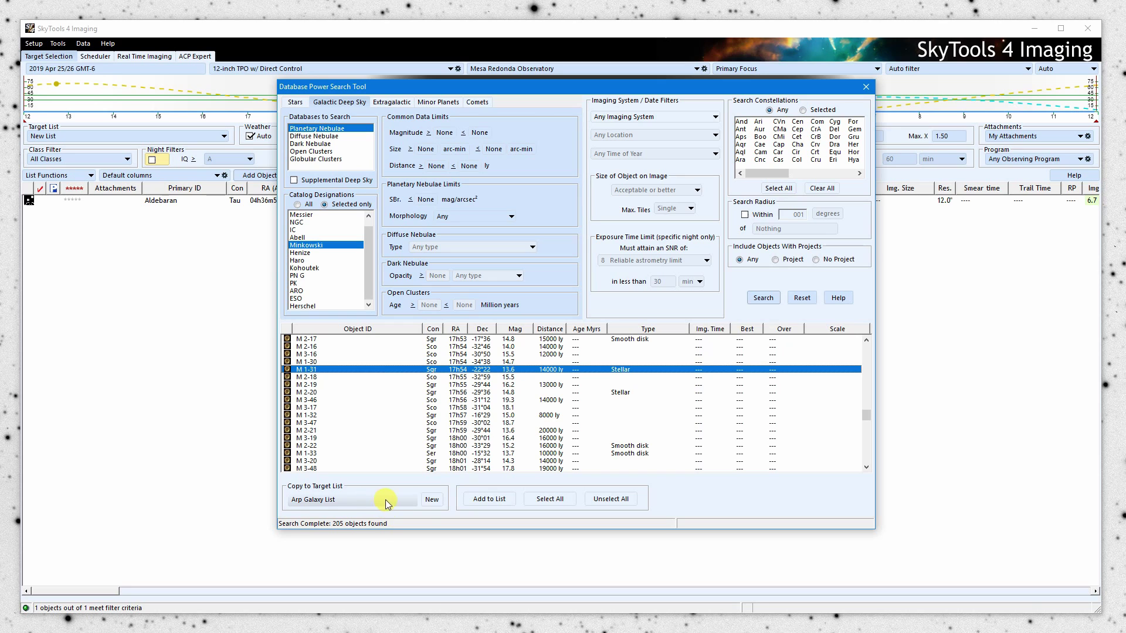
# Create a target list titled Minkowski in the Default folder and choose it as the destination for the search results
pyautogui.click(434, 500)
pyautogui.click(345, 165)
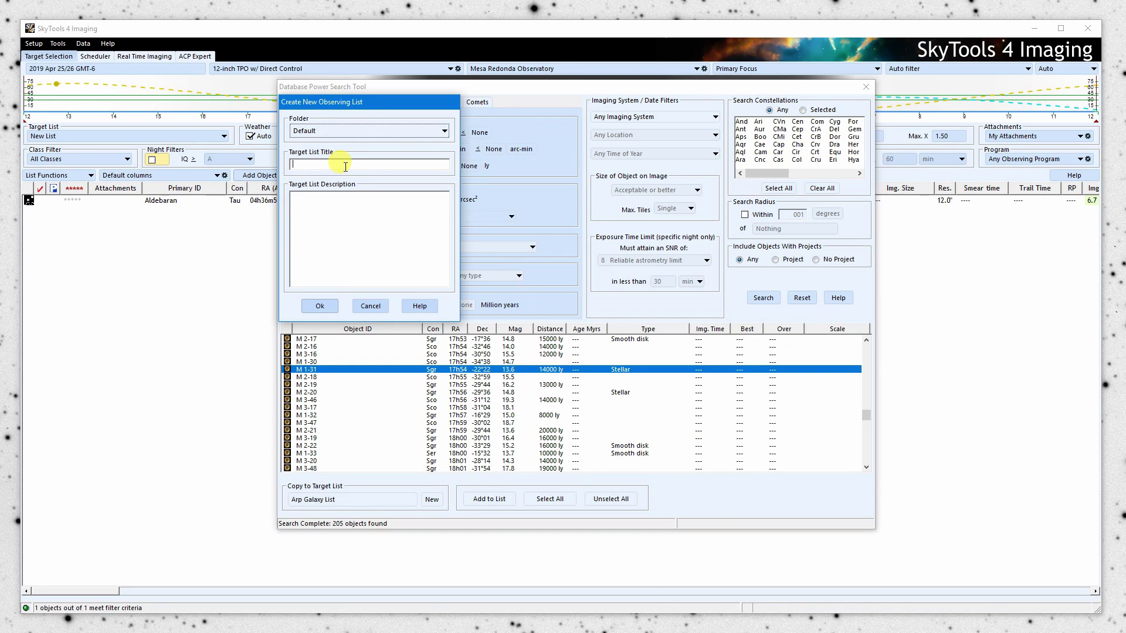
pyautogui.write('Minkowski')
pyautogui.click(319, 305)
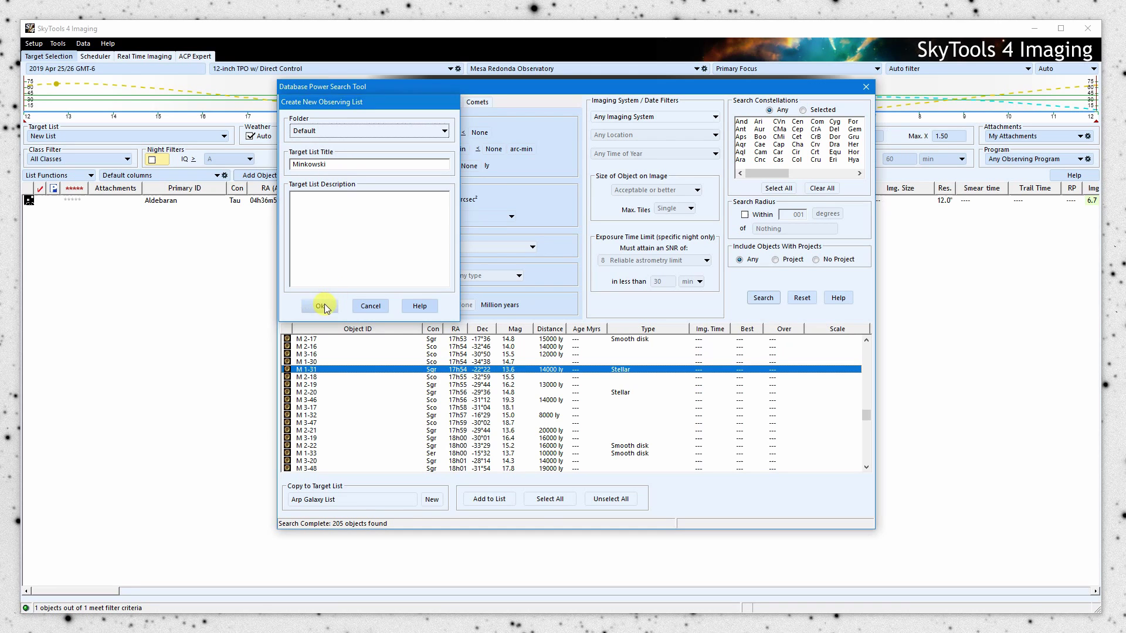
pyautogui.click(398, 509)
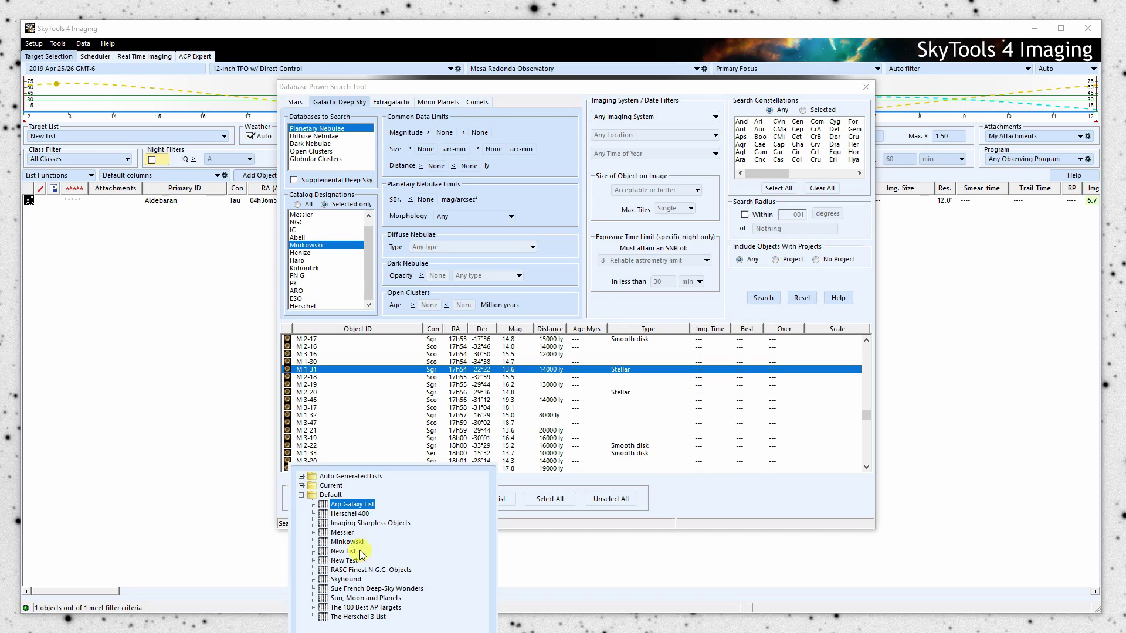
pyautogui.click(346, 542)
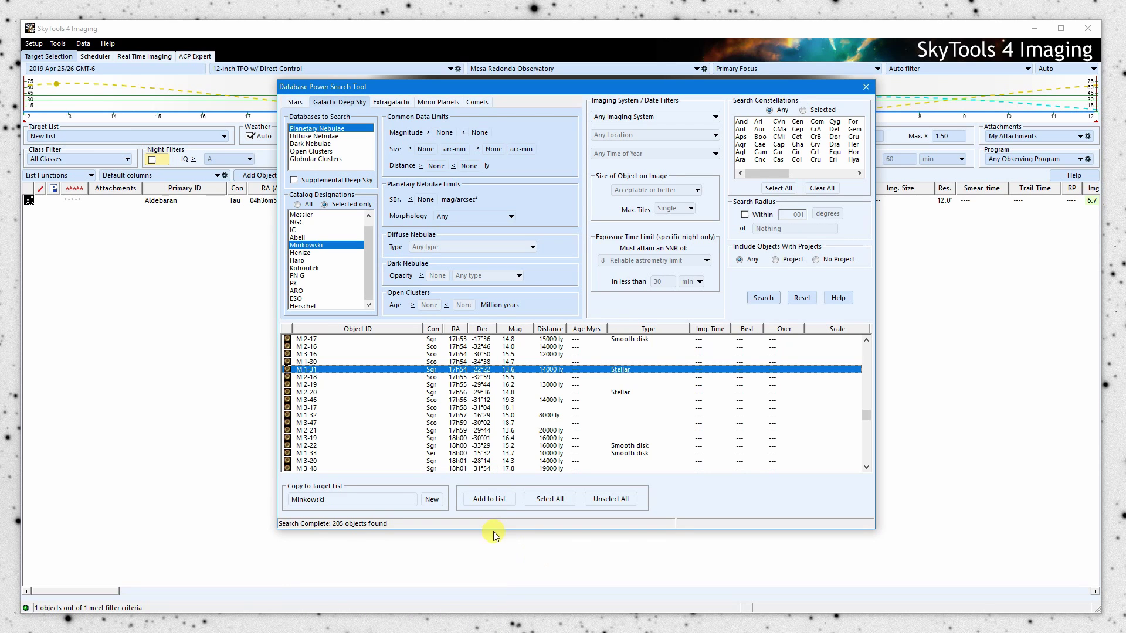
# Add all the found nebulae to the Minkowski list, leave the Power Search and load Minkowski as the current target list
pyautogui.click(550, 499)
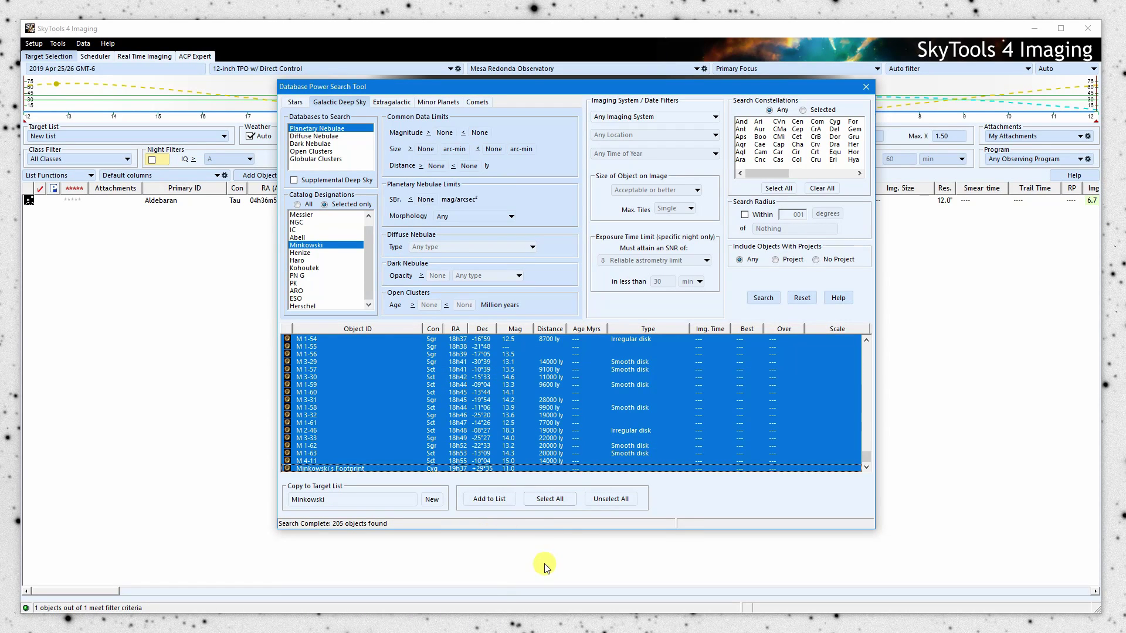
pyautogui.click(497, 502)
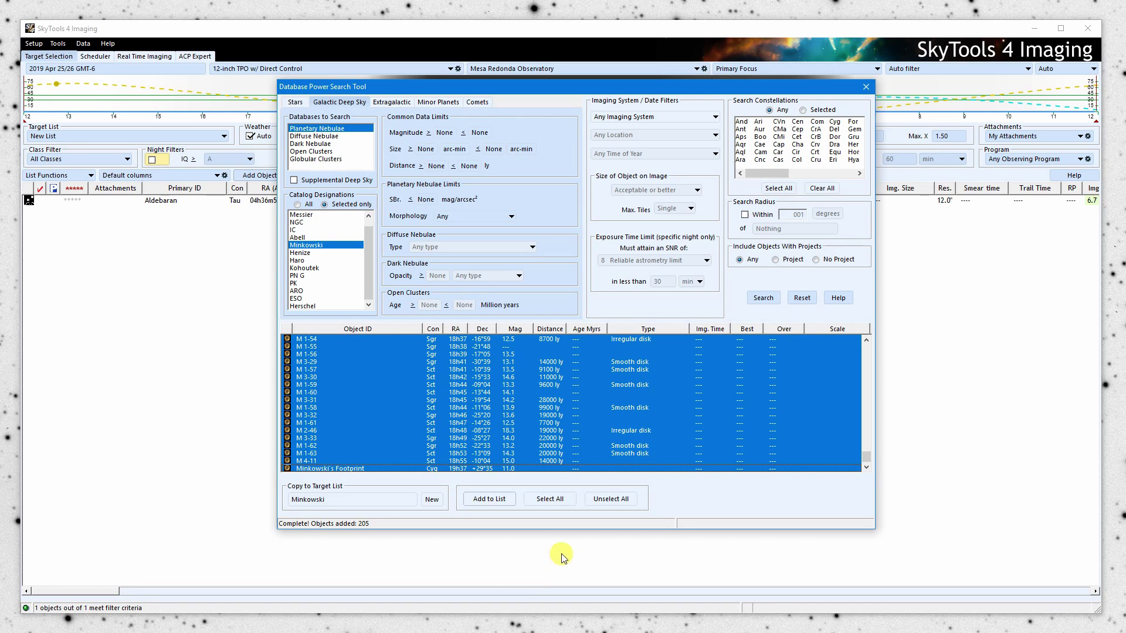
pyautogui.click(866, 88)
pyautogui.click(61, 137)
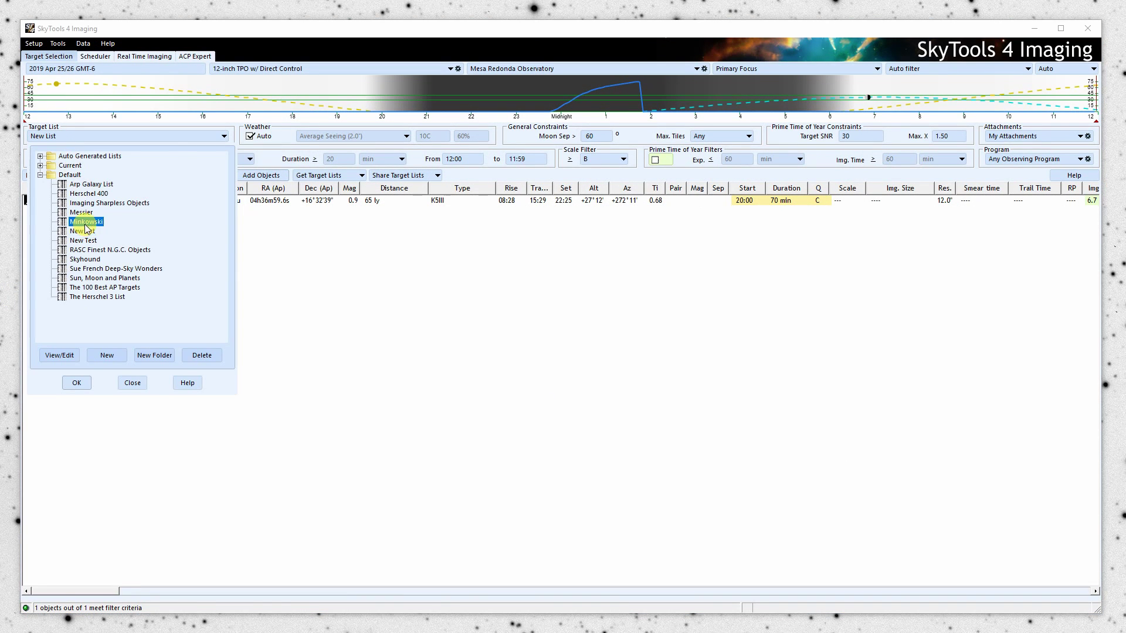
pyautogui.click(80, 382)
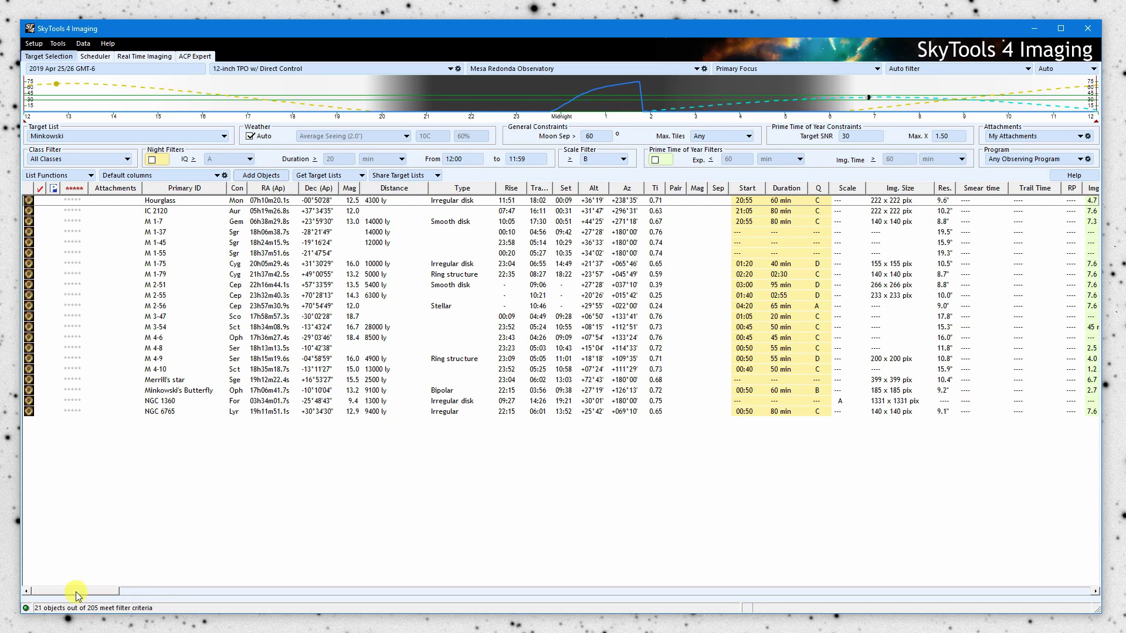
pyautogui.moveTo(75, 593); pyautogui.dragTo(76, 631)
# View the option to read a SkyTools (.stx) file and the options for sharing the Minkowski list, without saving a file
pyautogui.click(324, 176)
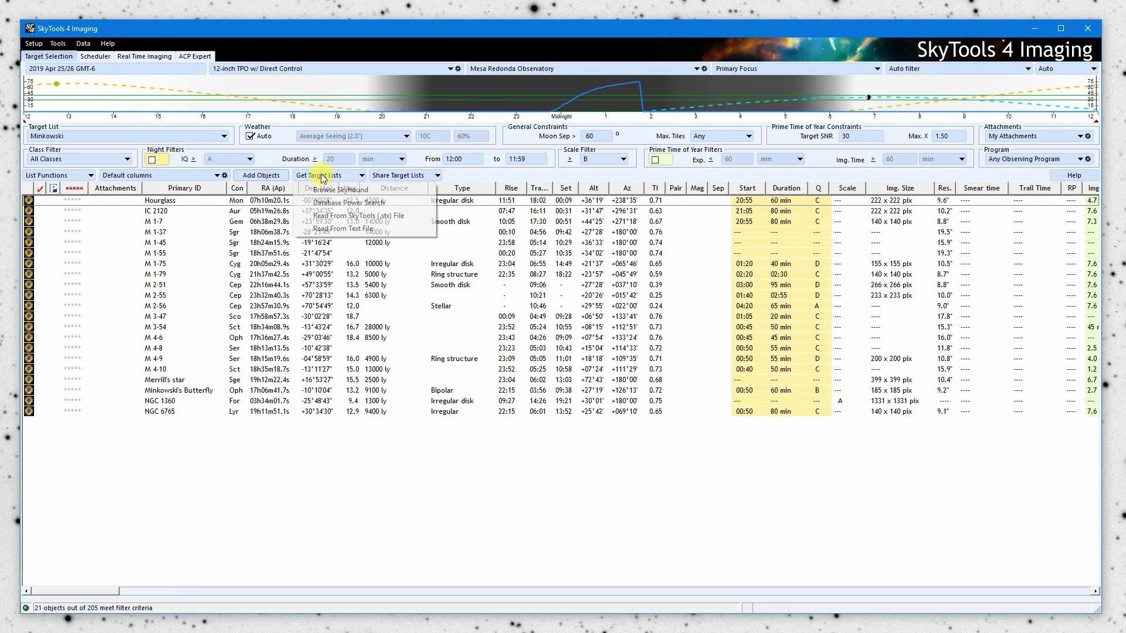
pyautogui.click(364, 218)
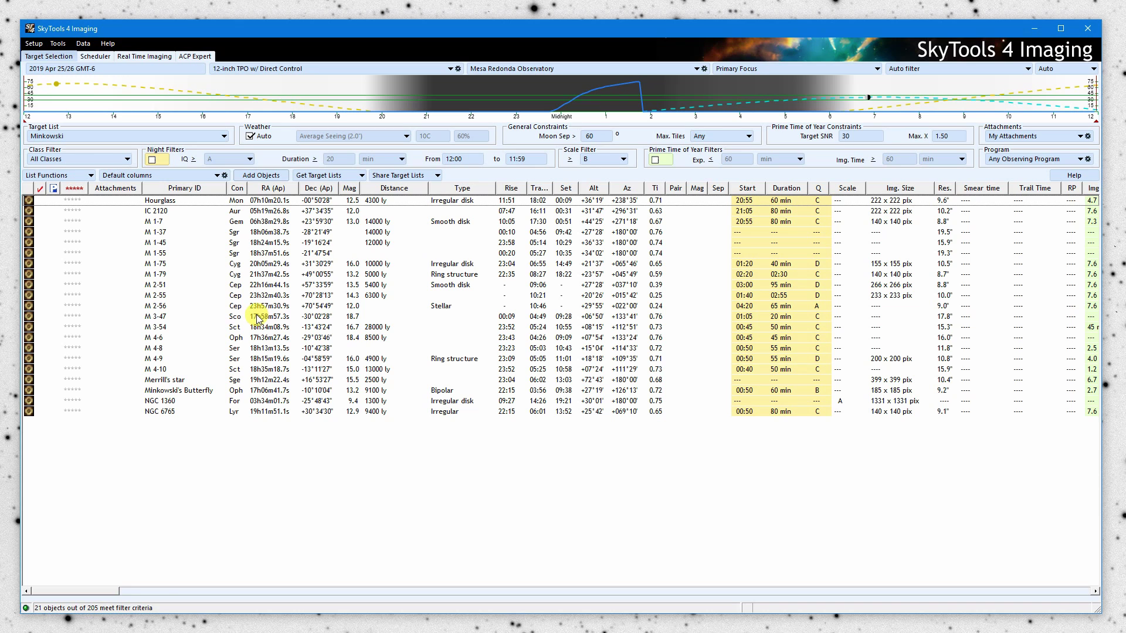
pyautogui.click(409, 175)
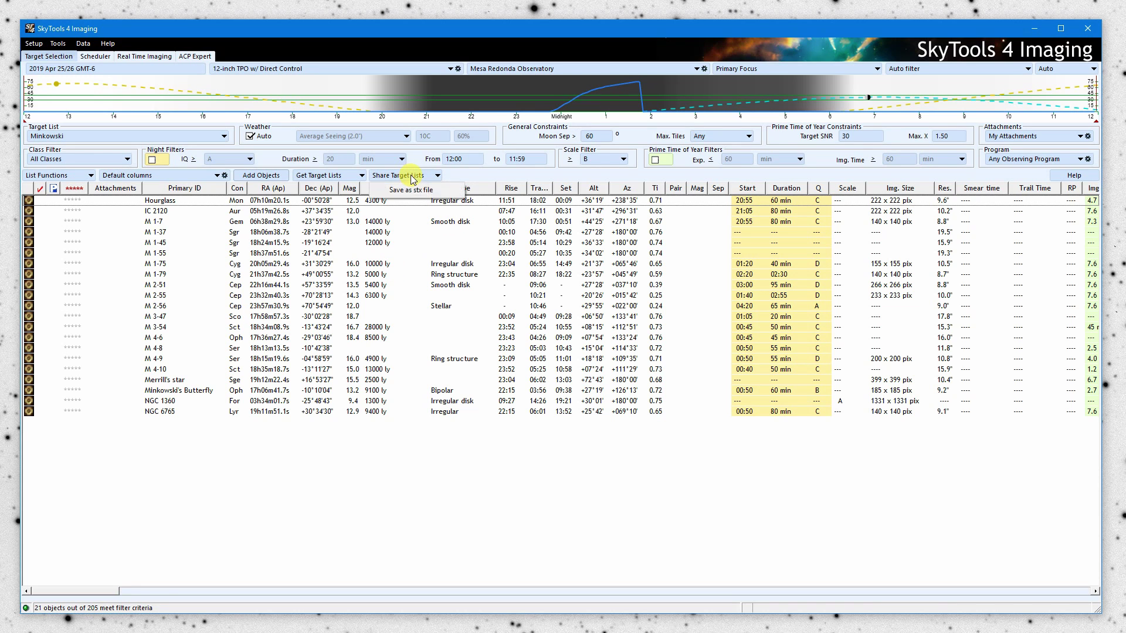
pyautogui.click(415, 190)
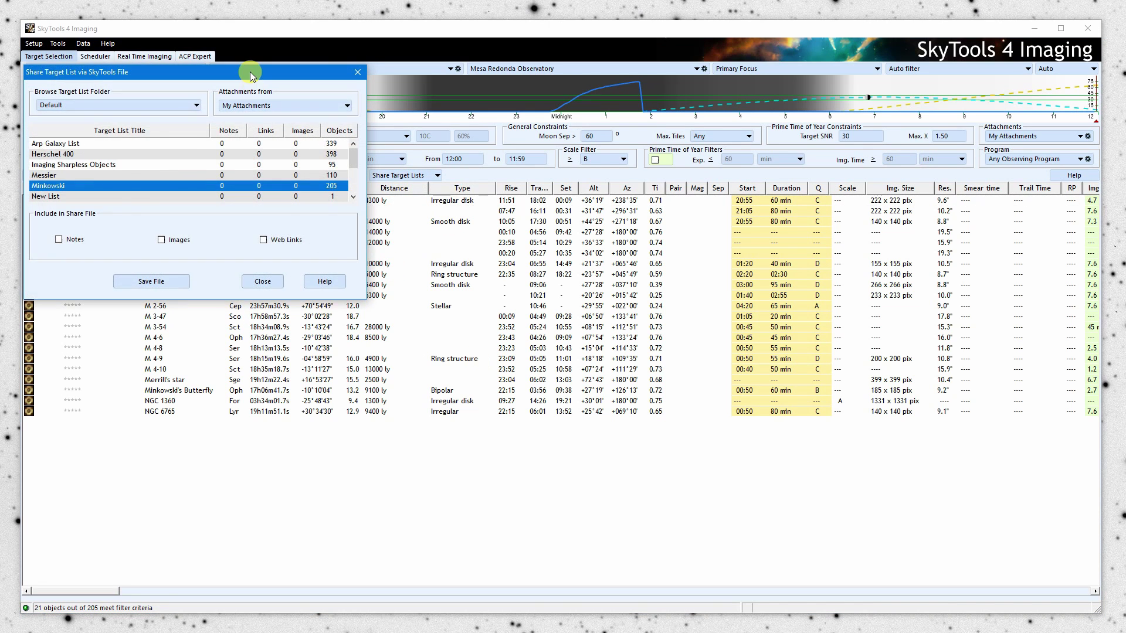
pyautogui.moveTo(251, 69); pyautogui.dragTo(551, 188)
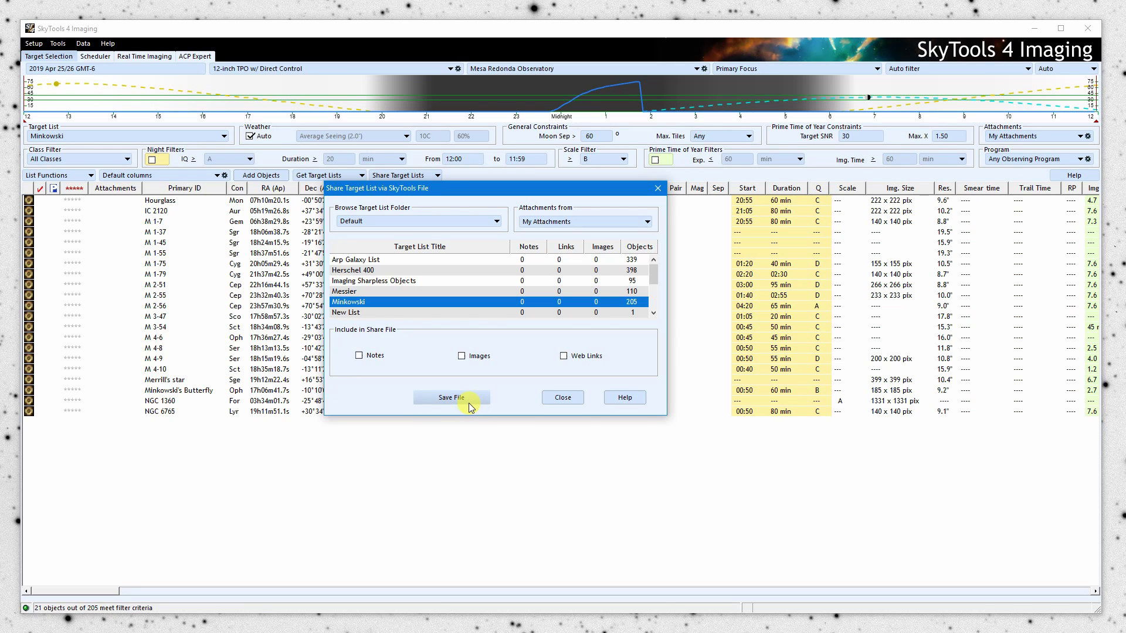
pyautogui.click(560, 398)
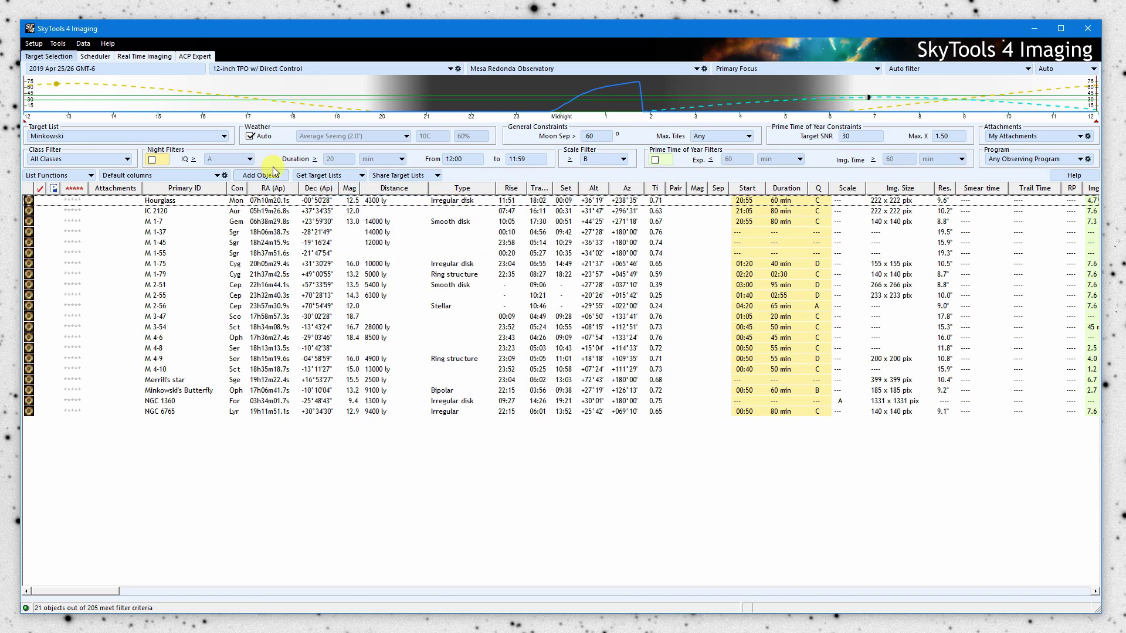
# Open the tool for creating a target list from a text file and examine its file, folder, name and column options
pyautogui.click(322, 176)
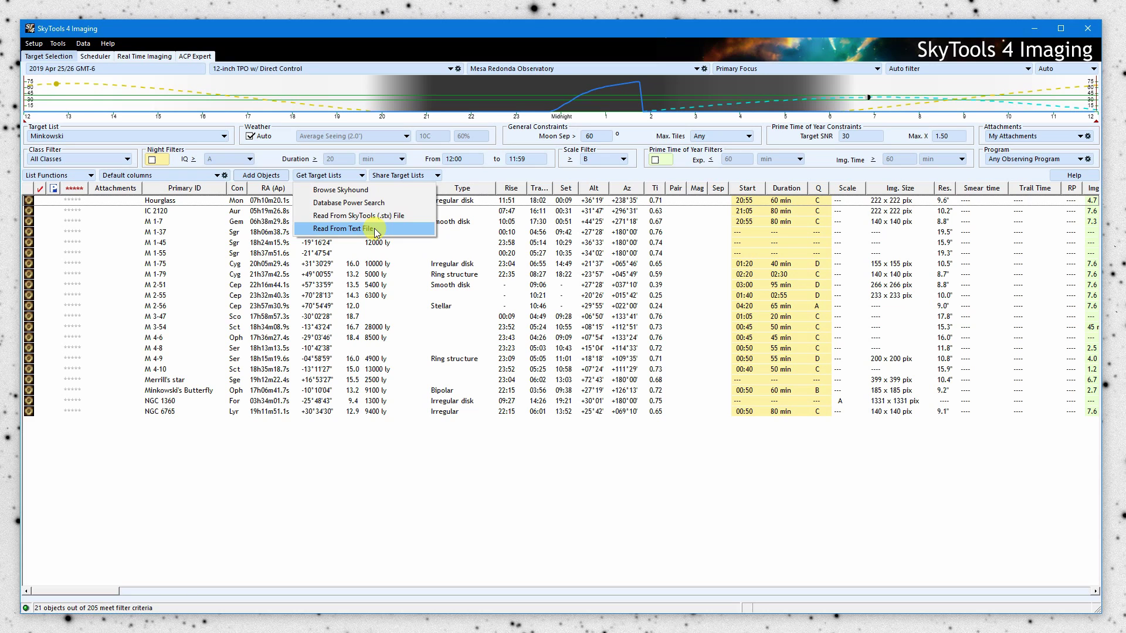
pyautogui.click(376, 229)
pyautogui.moveTo(535, 136); pyautogui.dragTo(512, 136)
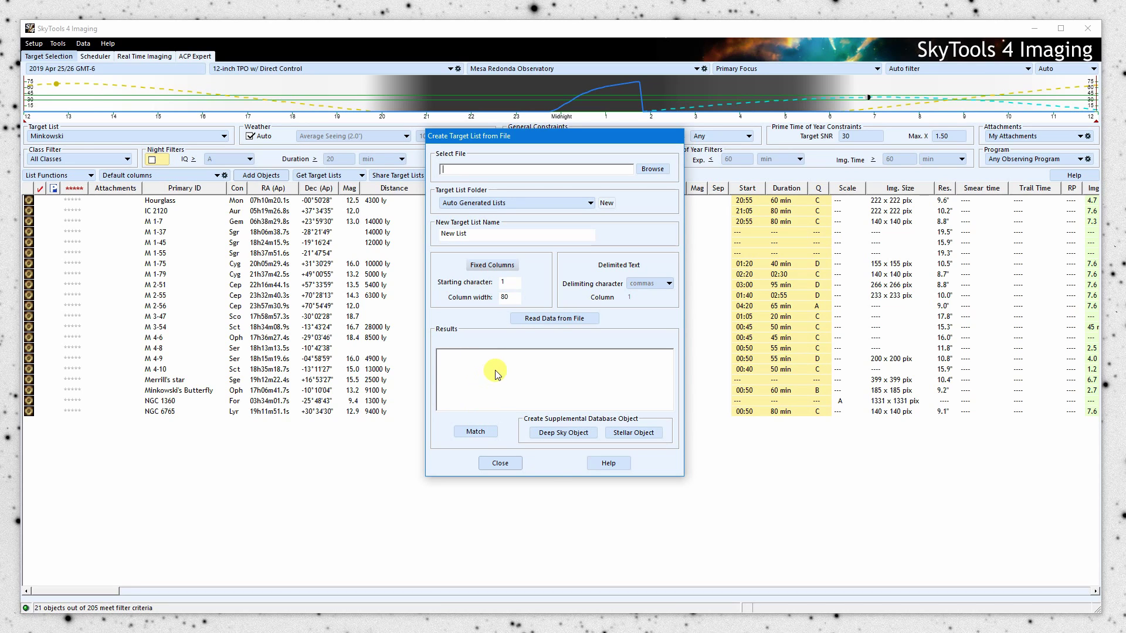
# Leave the text-file list tool and view the available focal configuration and binning options without changing them
pyautogui.click(506, 464)
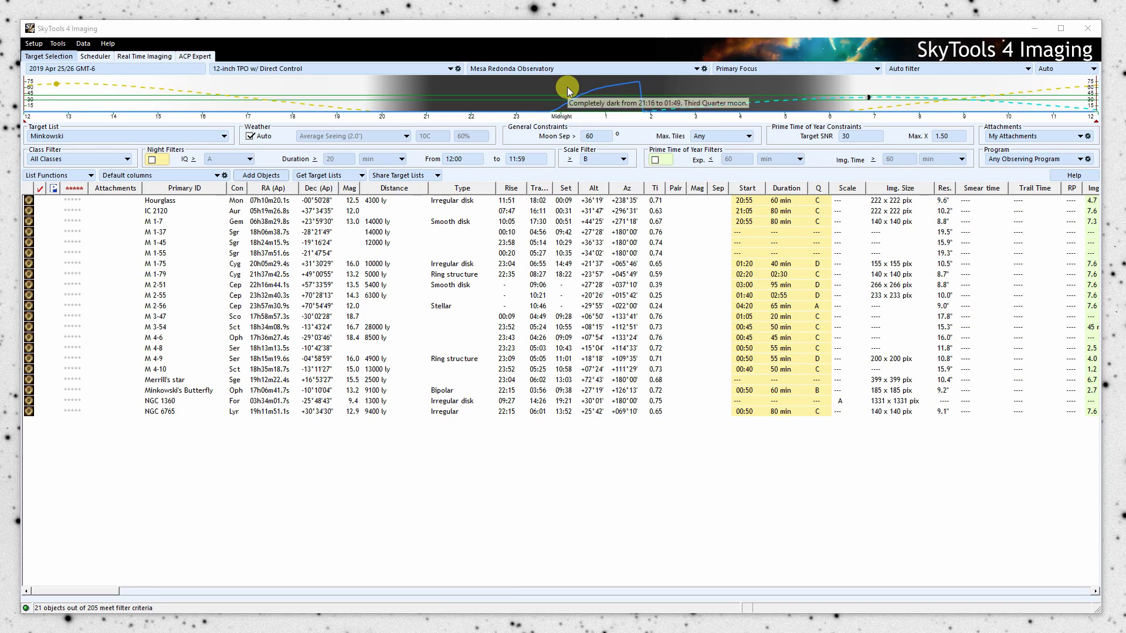
pyautogui.click(751, 69)
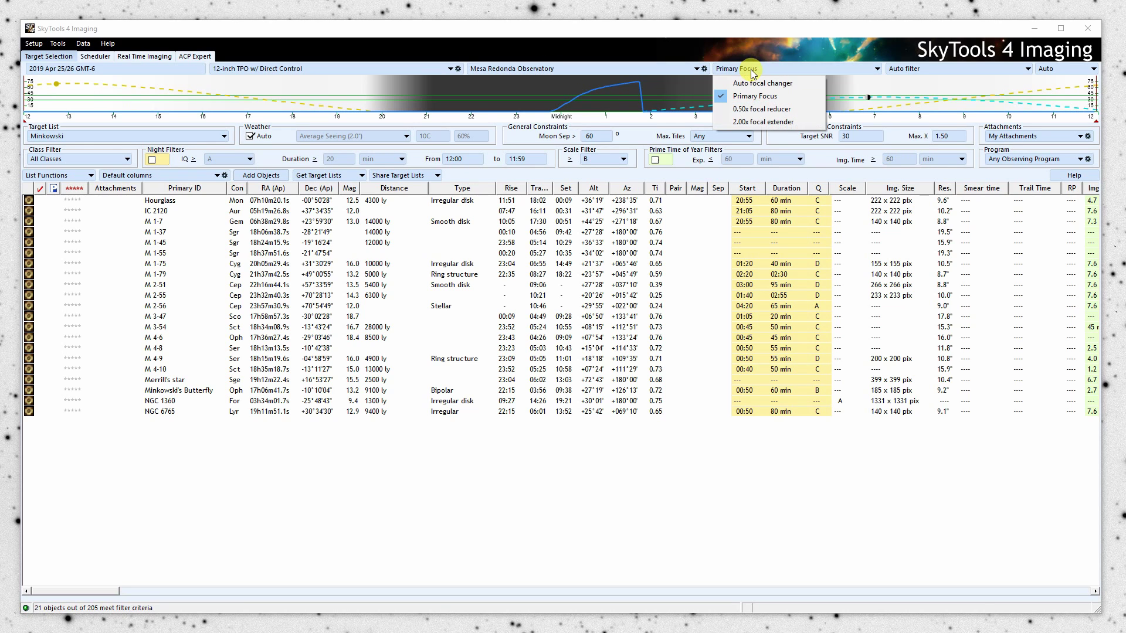
pyautogui.click(798, 25)
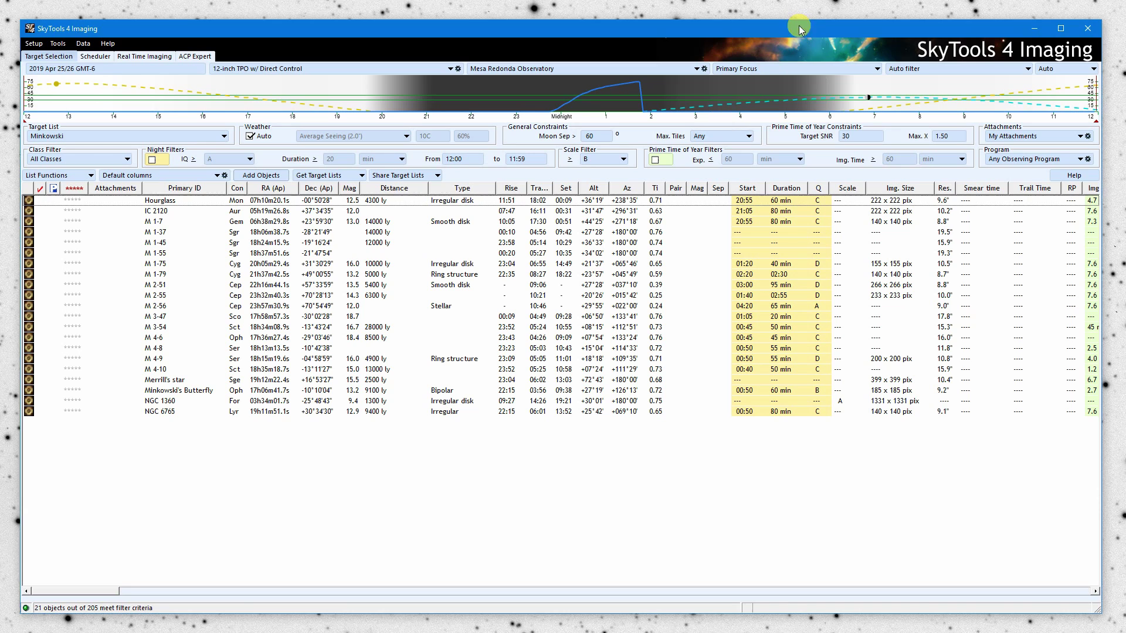
pyautogui.click(1053, 70)
pyautogui.click(980, 29)
# Open the date of the local evening and preview the nights of April 18 and April 2, 2019
pyautogui.click(123, 71)
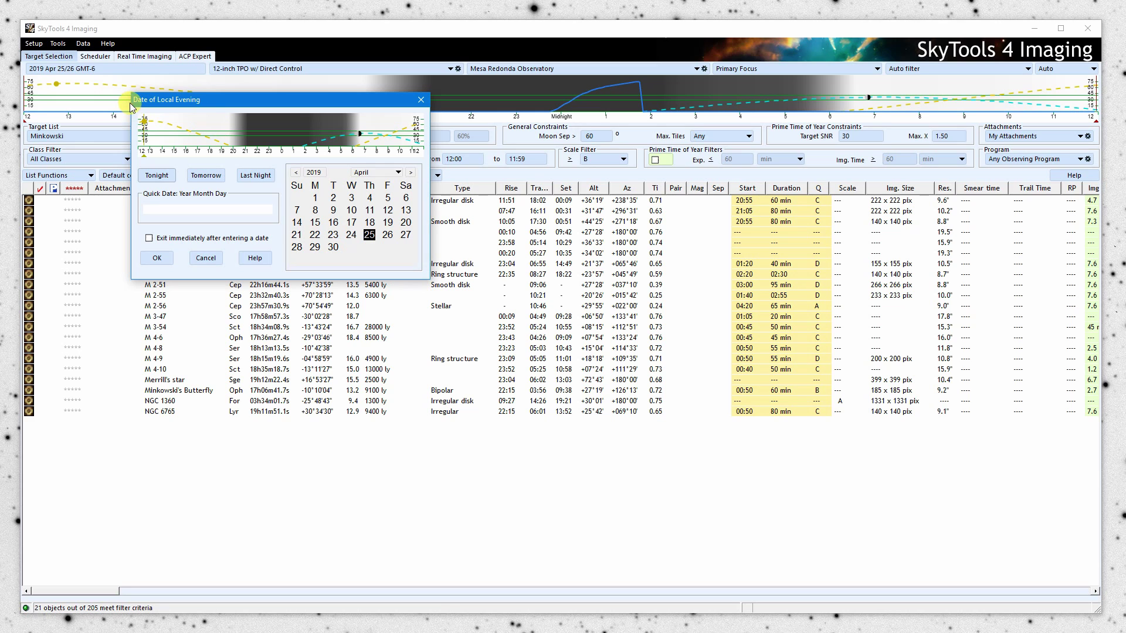
pyautogui.moveTo(231, 98); pyautogui.dragTo(248, 139)
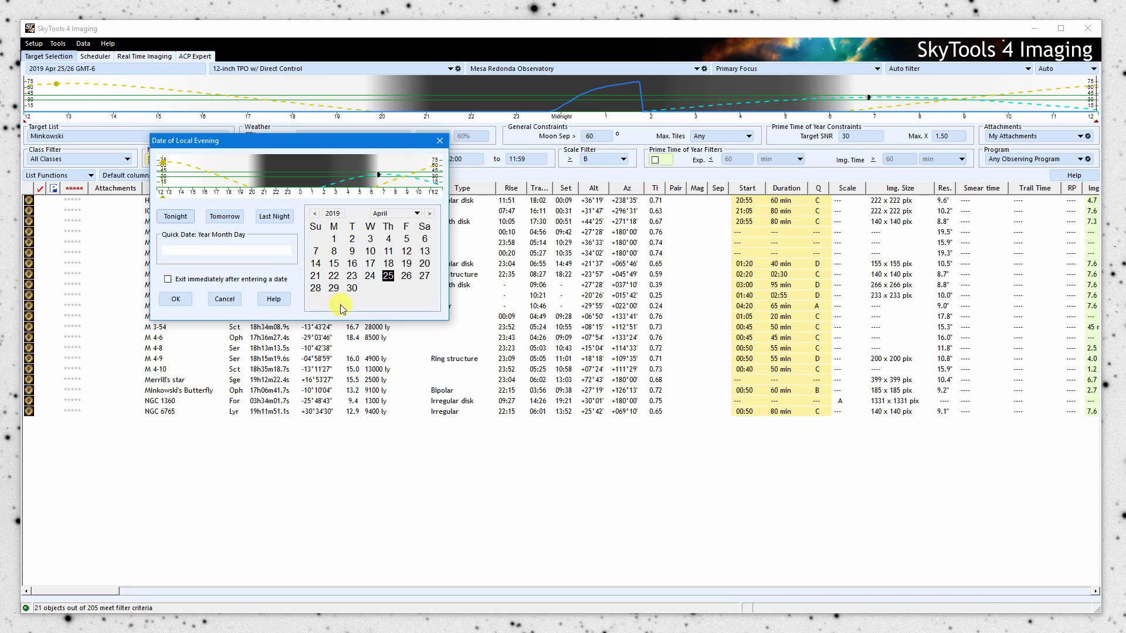
pyautogui.click(388, 264)
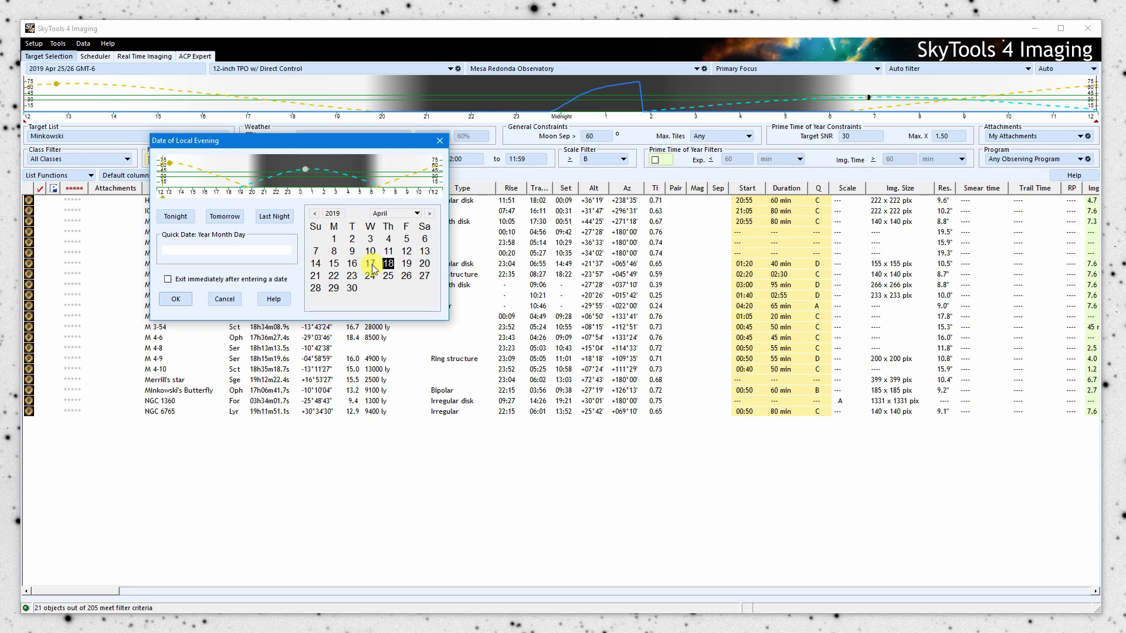
pyautogui.click(353, 237)
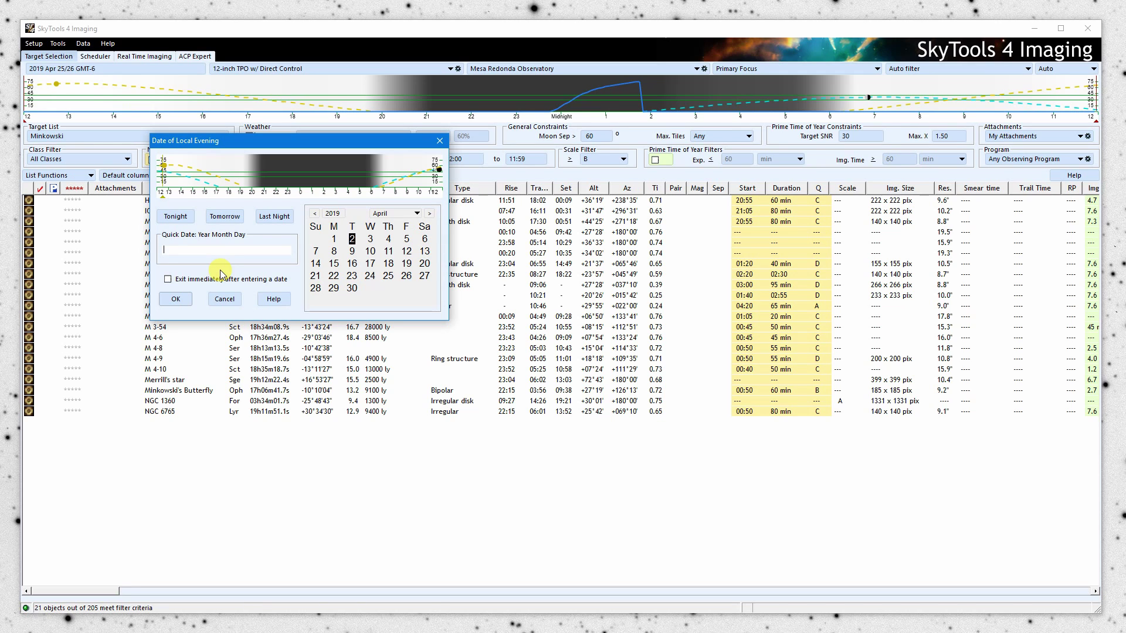
# Preview other nights by entering the quick dates 2019 Jan 12 and 2019 10
pyautogui.write('2019 Jan 12')
pyautogui.press('Return')
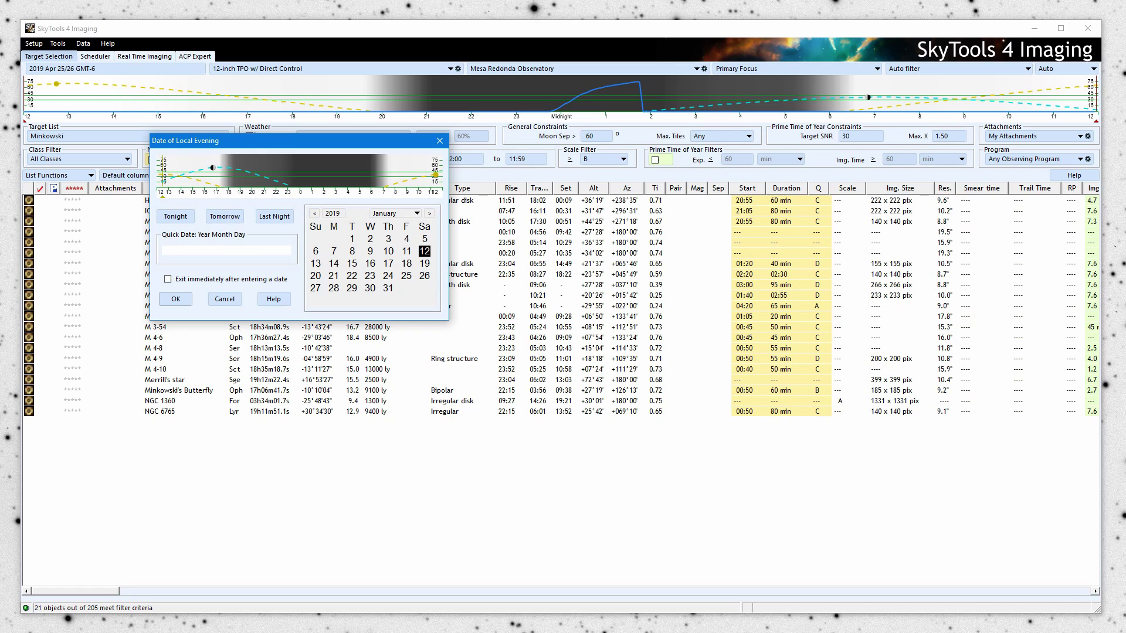
pyautogui.click(189, 248)
pyautogui.write('2019 10')
pyautogui.press('Return')
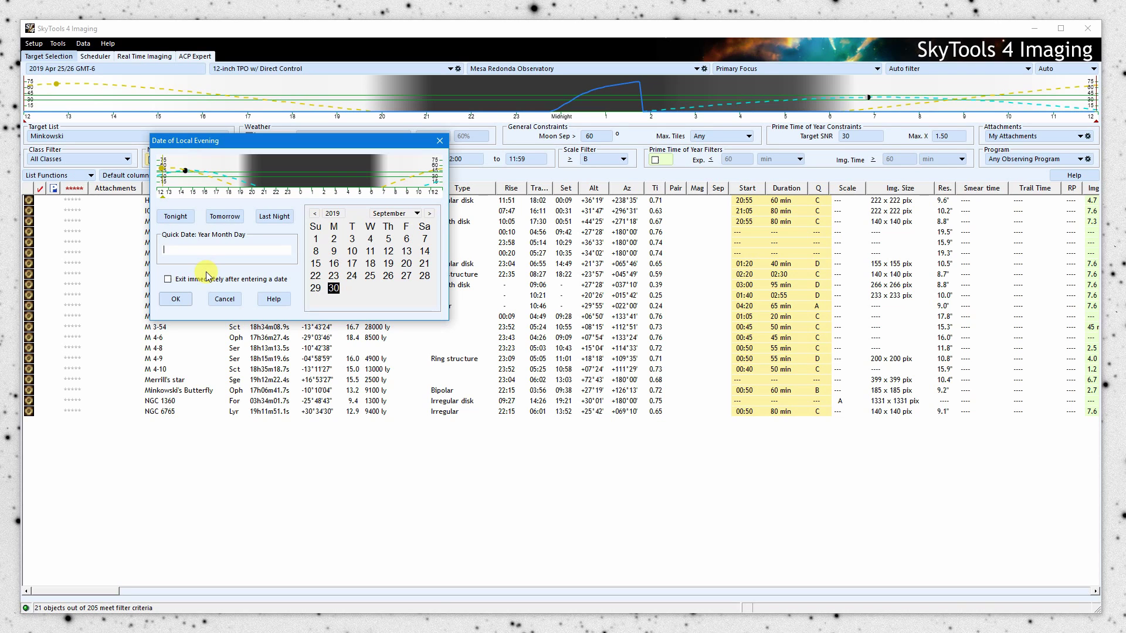
# Try the decimal-year quick date 2019.5 and leave the date selection without applying it
pyautogui.write('29')
pyautogui.press('BackSpace')
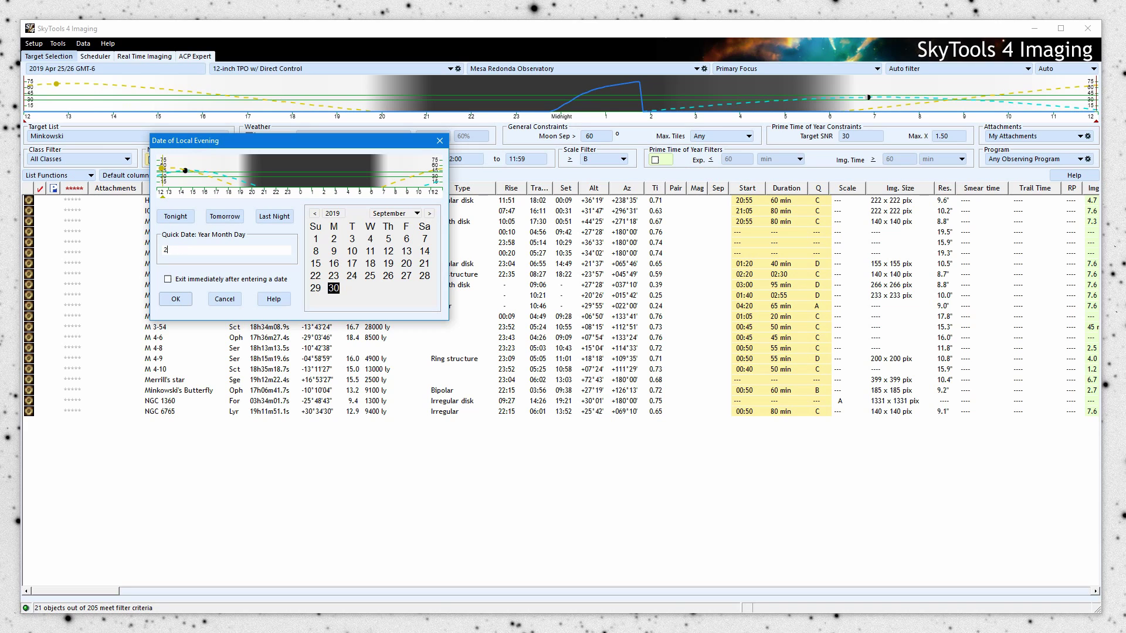
pyautogui.write('019.5')
pyautogui.press('Return')
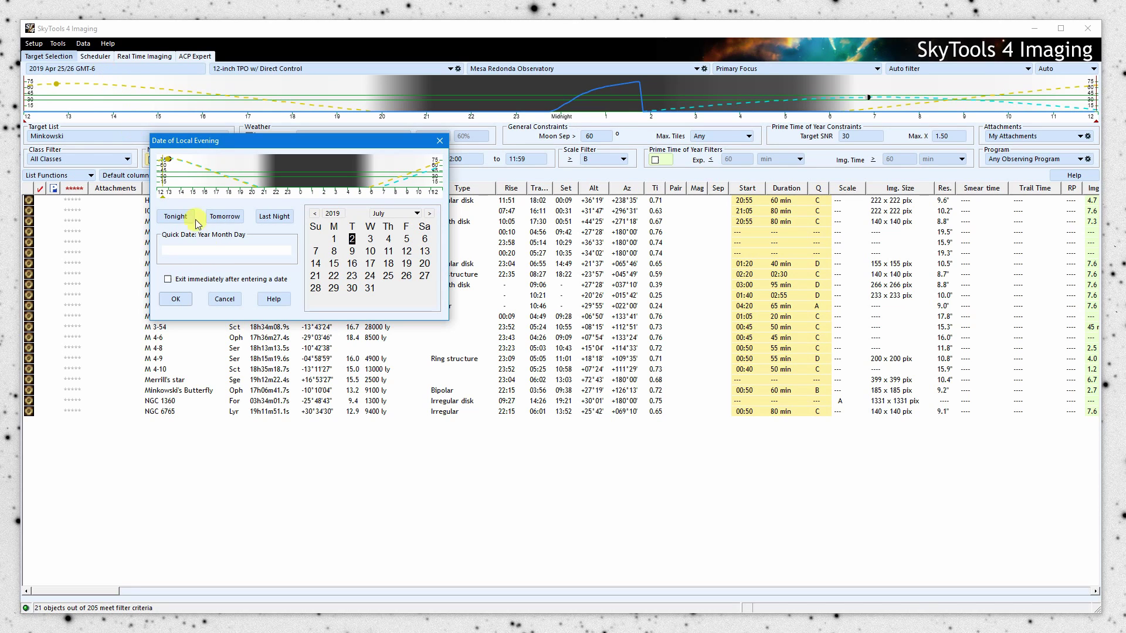
pyautogui.click(224, 299)
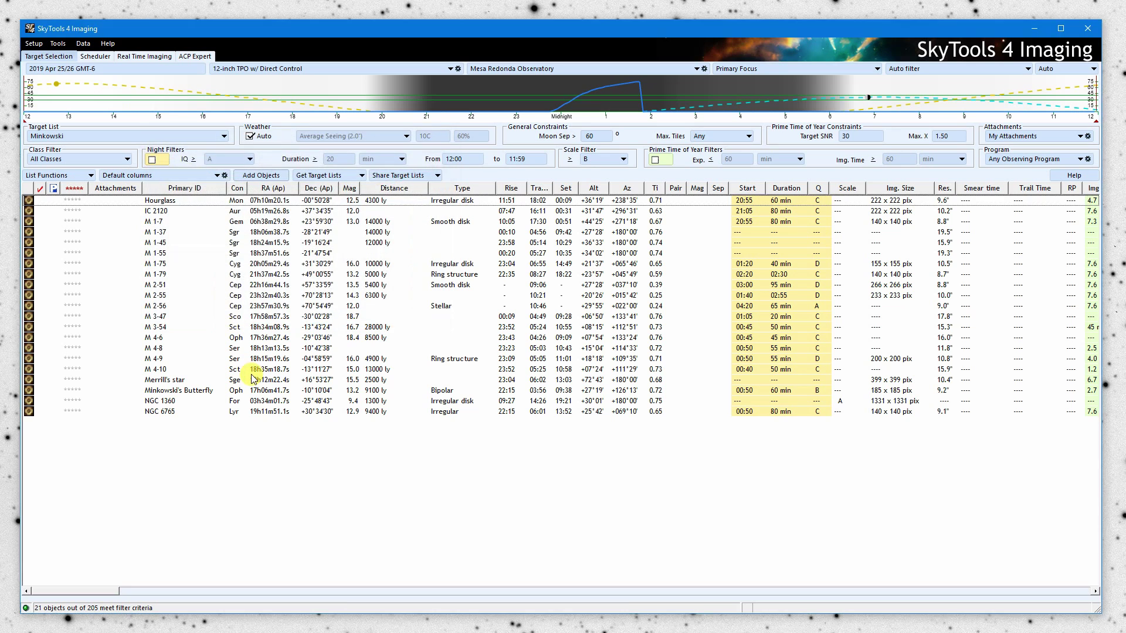
# View the selectable imaging systems and examine the Imaging Systems setup, without changing the current 12-inch TPO system
pyautogui.click(284, 69)
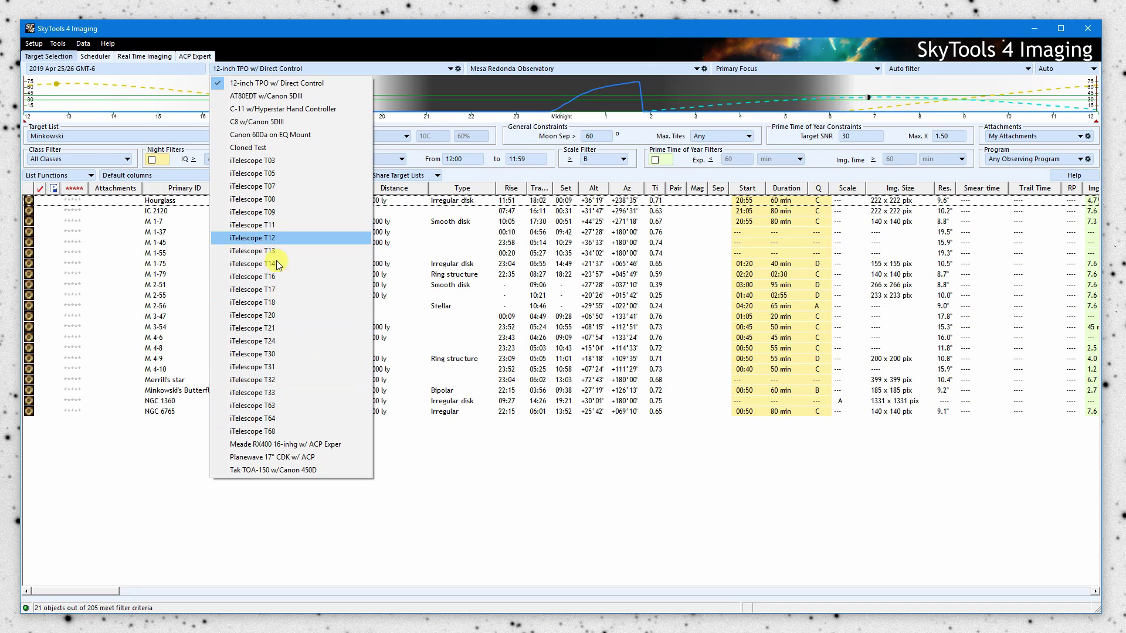
pyautogui.click(314, 45)
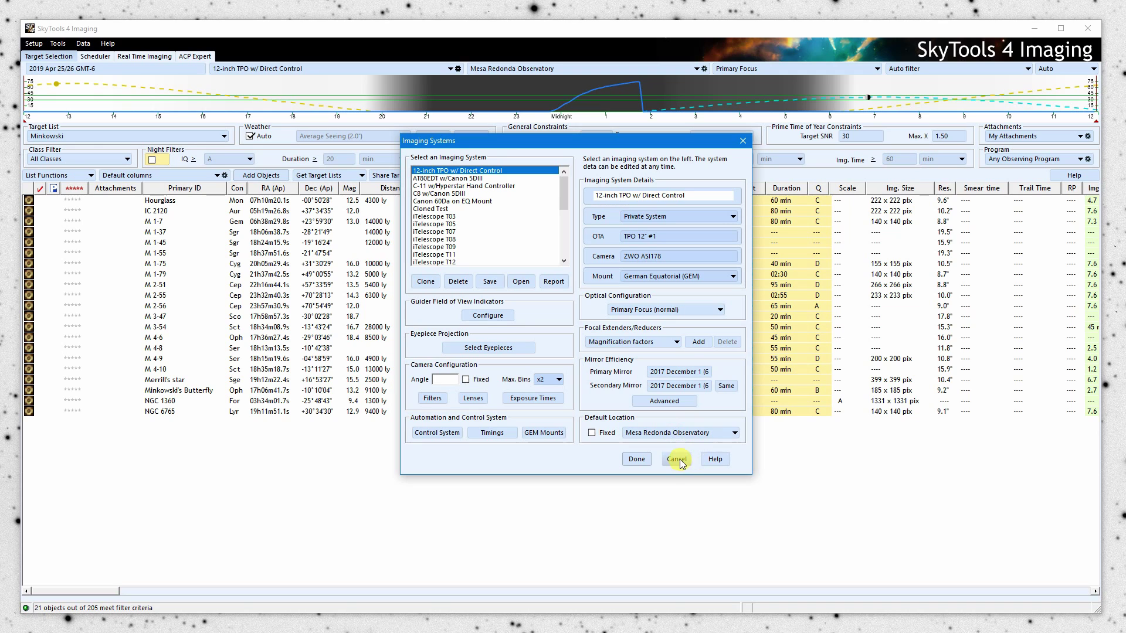
pyautogui.scroll(-1, 567, 199)
pyautogui.scroll(-5, 566, 199)
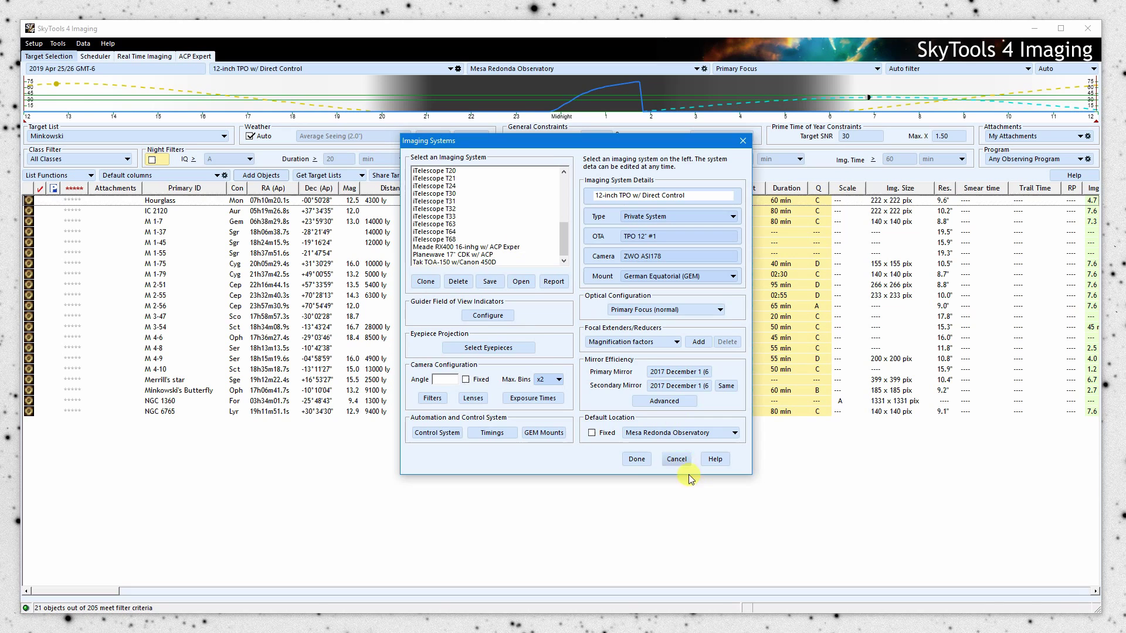
pyautogui.click(675, 459)
pyautogui.click(297, 68)
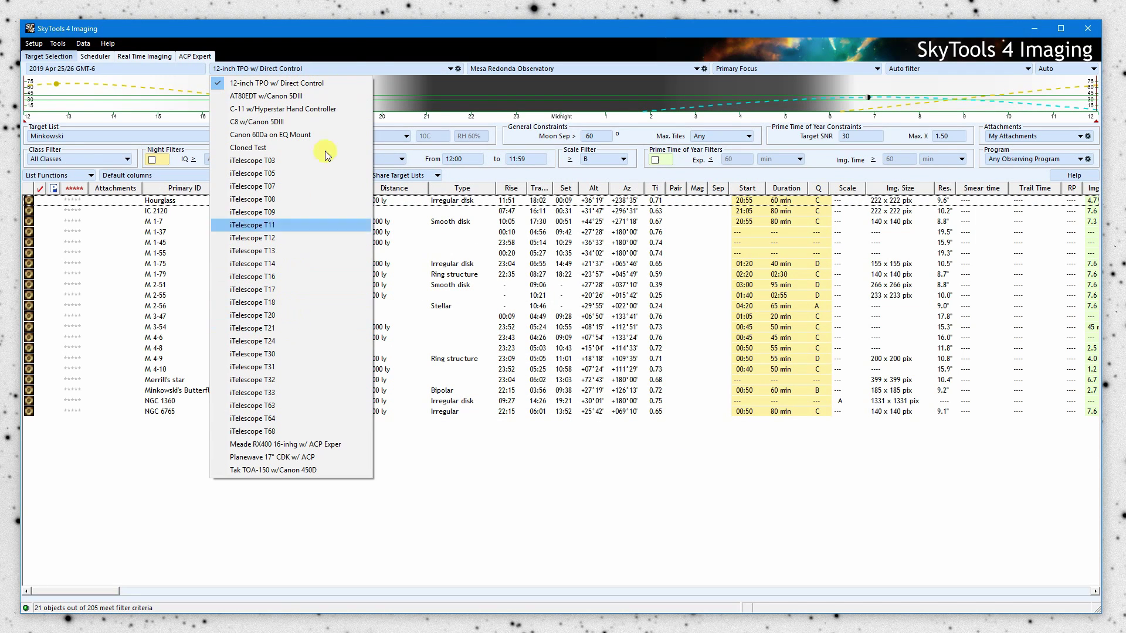
pyautogui.click(453, 30)
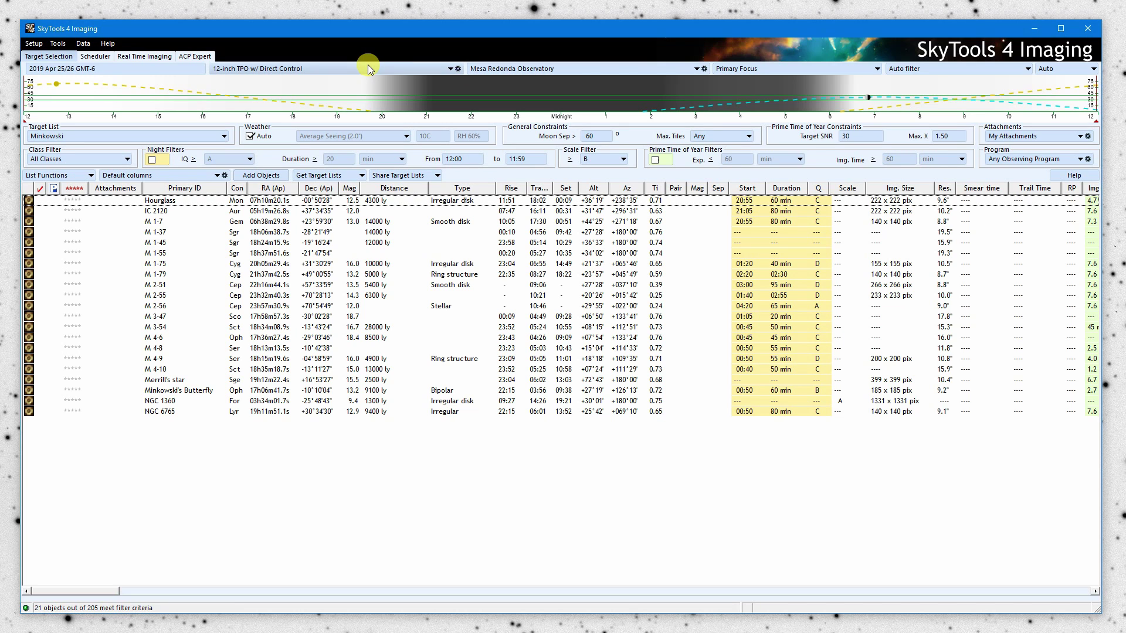
# View the selectable observing locations and the location data of Mesa Redonda Observatory, keeping the current location
pyautogui.click(531, 69)
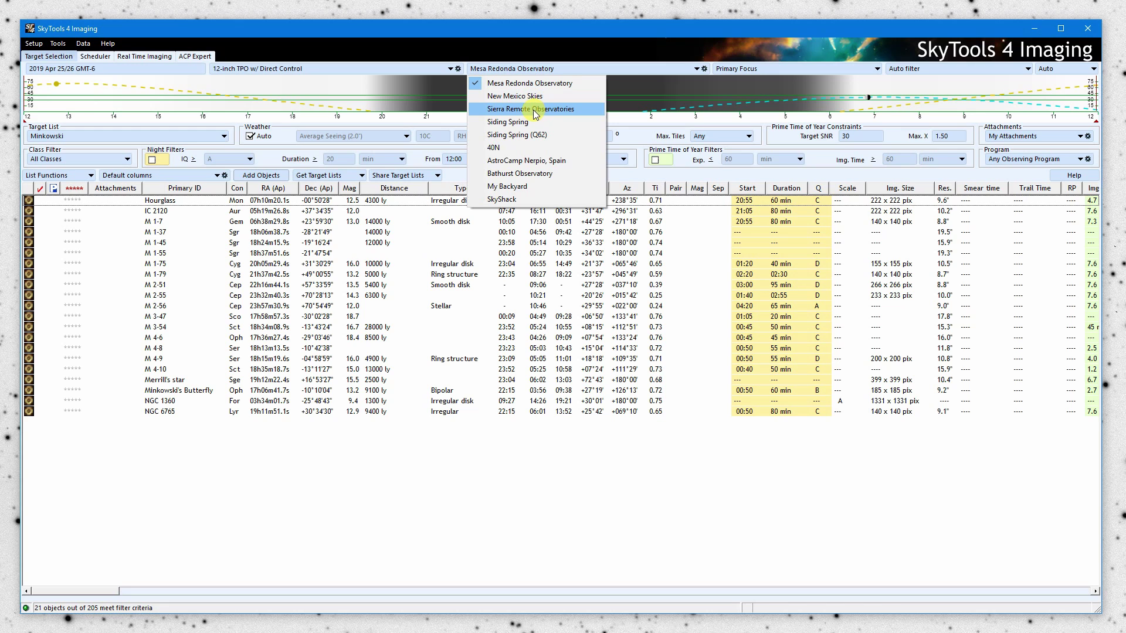
pyautogui.click(573, 30)
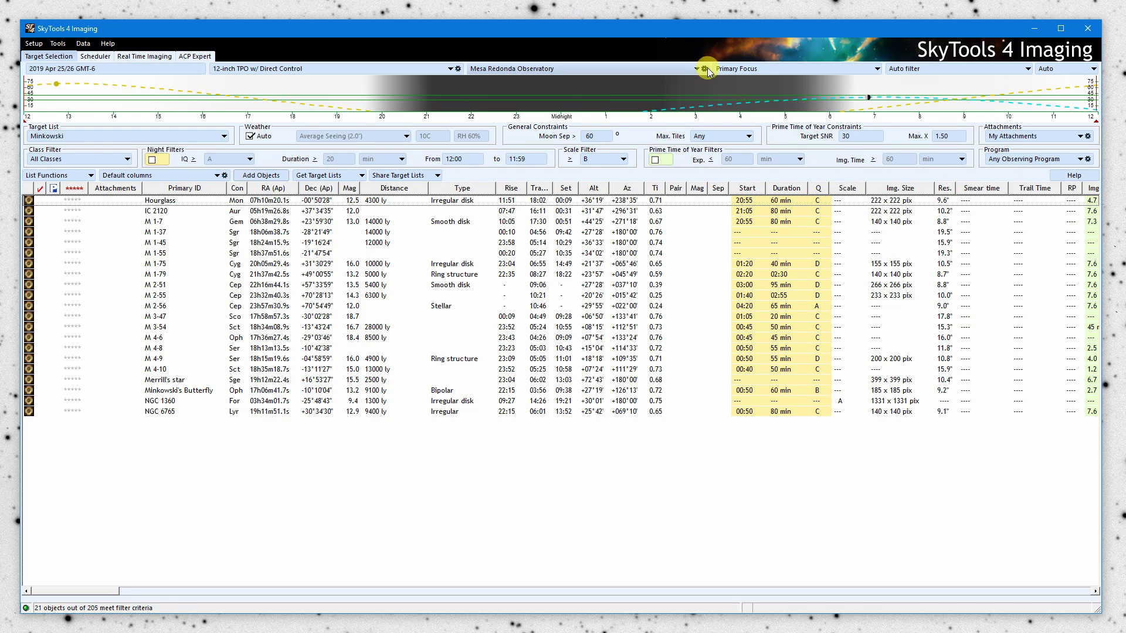
pyautogui.click(705, 69)
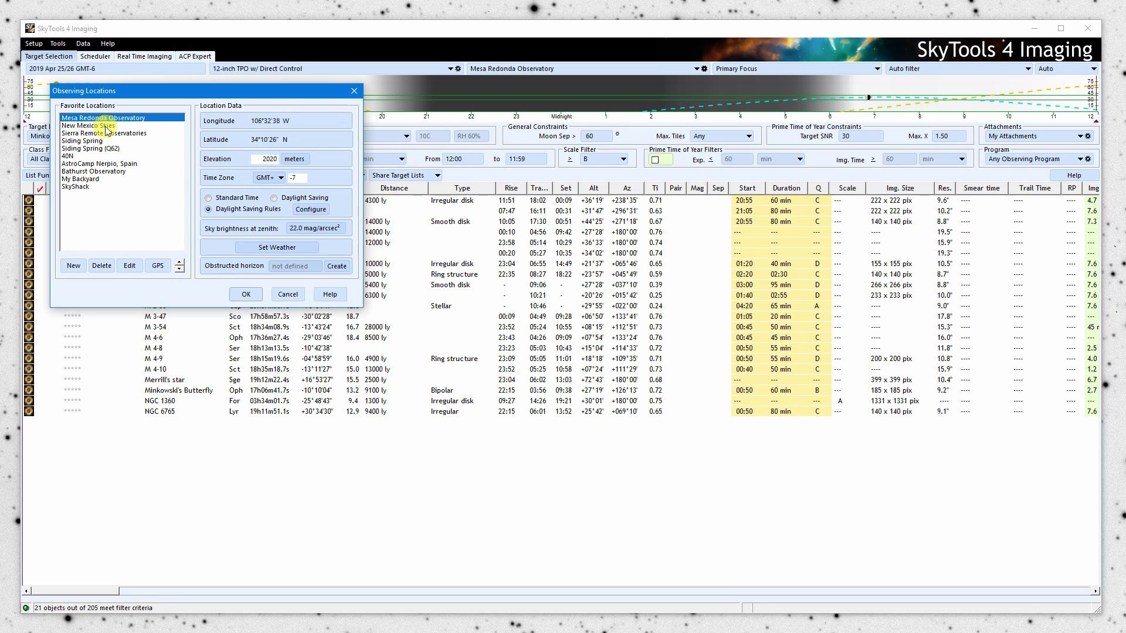
pyautogui.click(287, 296)
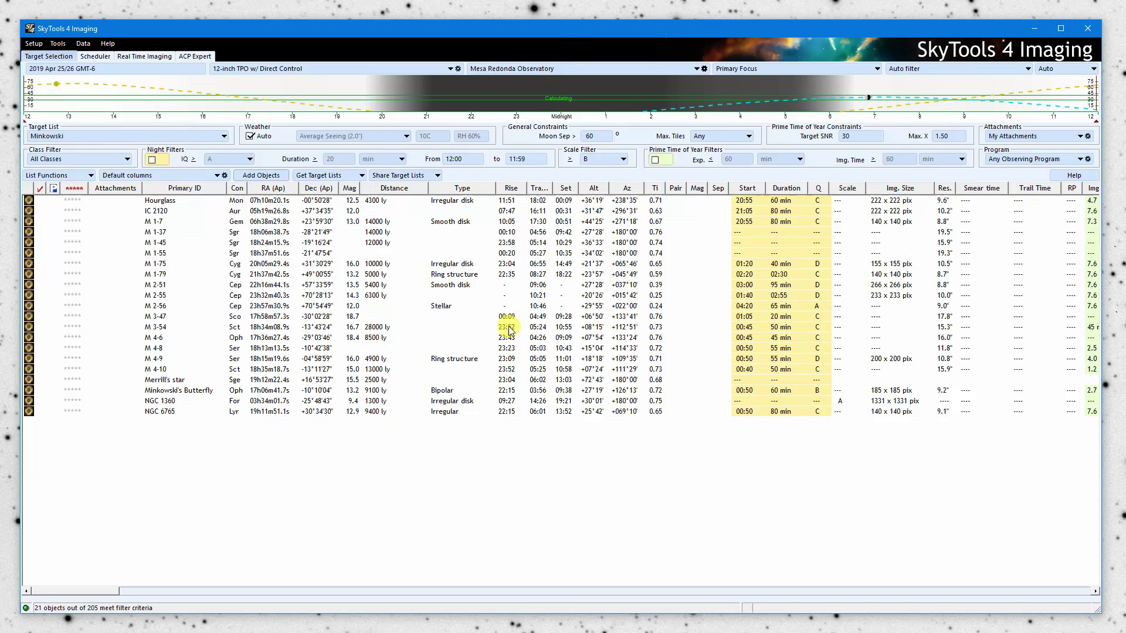
pyautogui.click(533, 72)
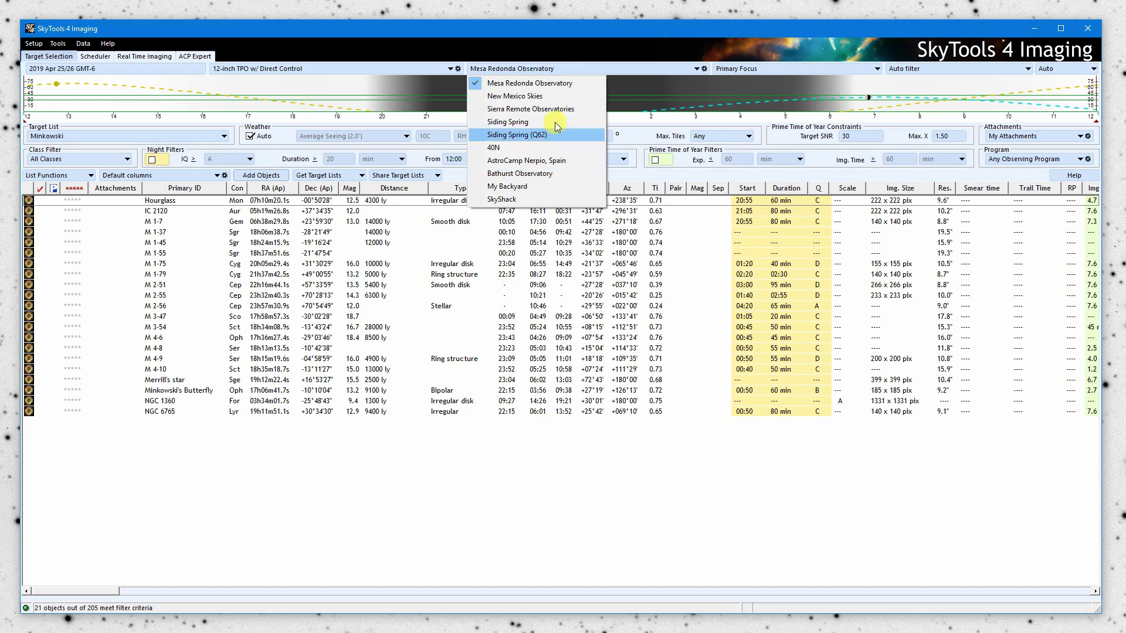
pyautogui.click(634, 26)
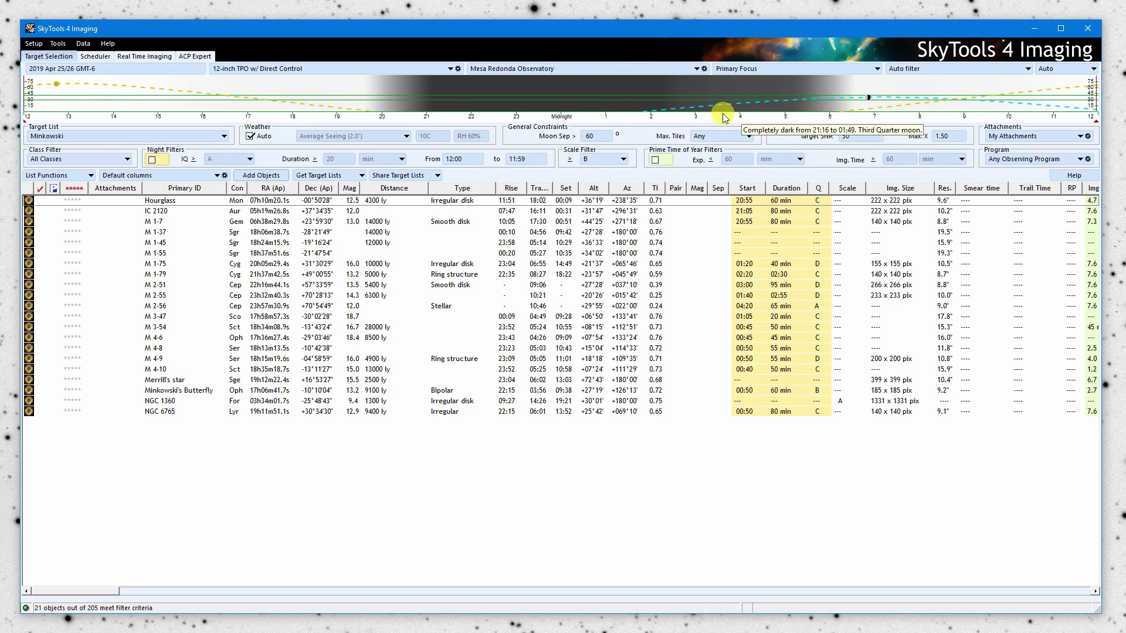
# Set the focal configuration to Auto focal changer and inspect the Focal column for M 1-13 and NGC 1360
pyautogui.click(748, 69)
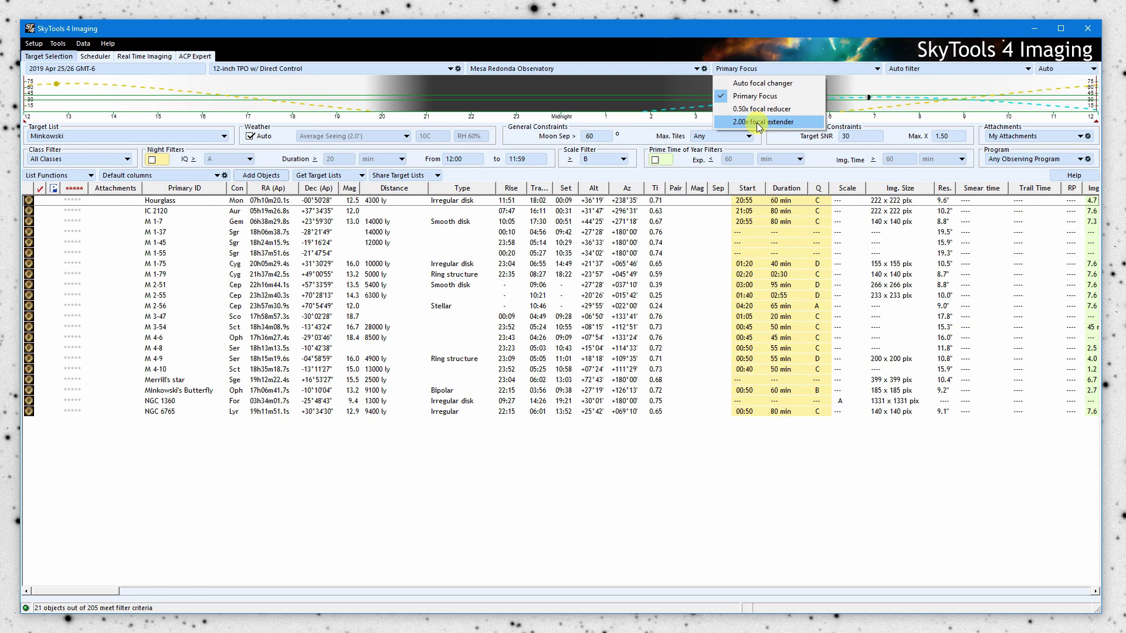
pyautogui.click(755, 83)
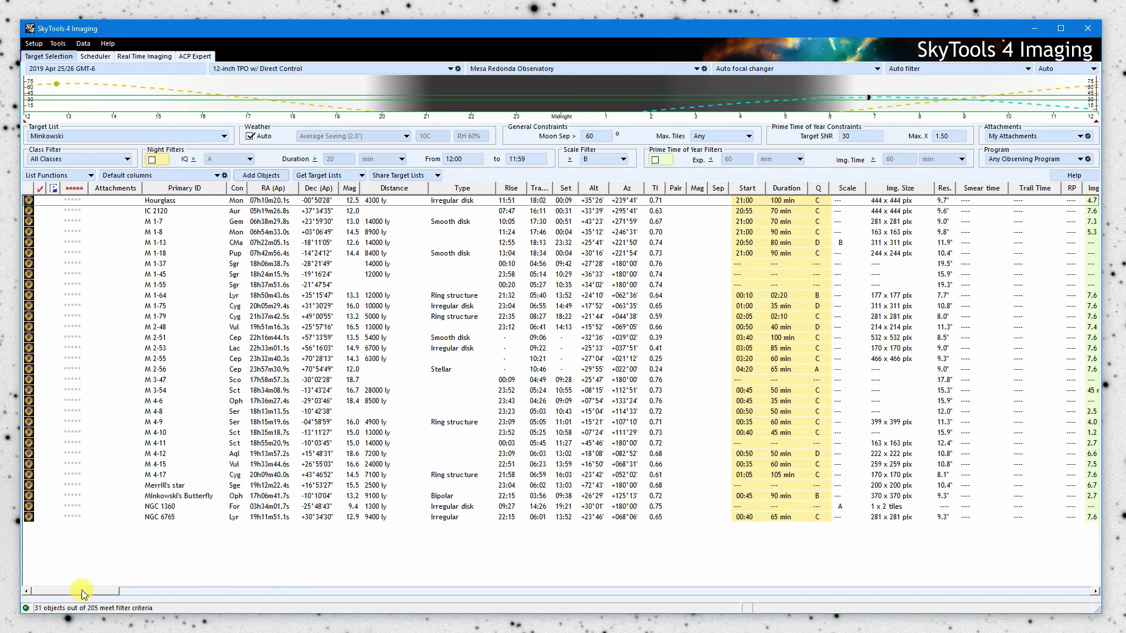
pyautogui.moveTo(80, 593); pyautogui.dragTo(1035, 573)
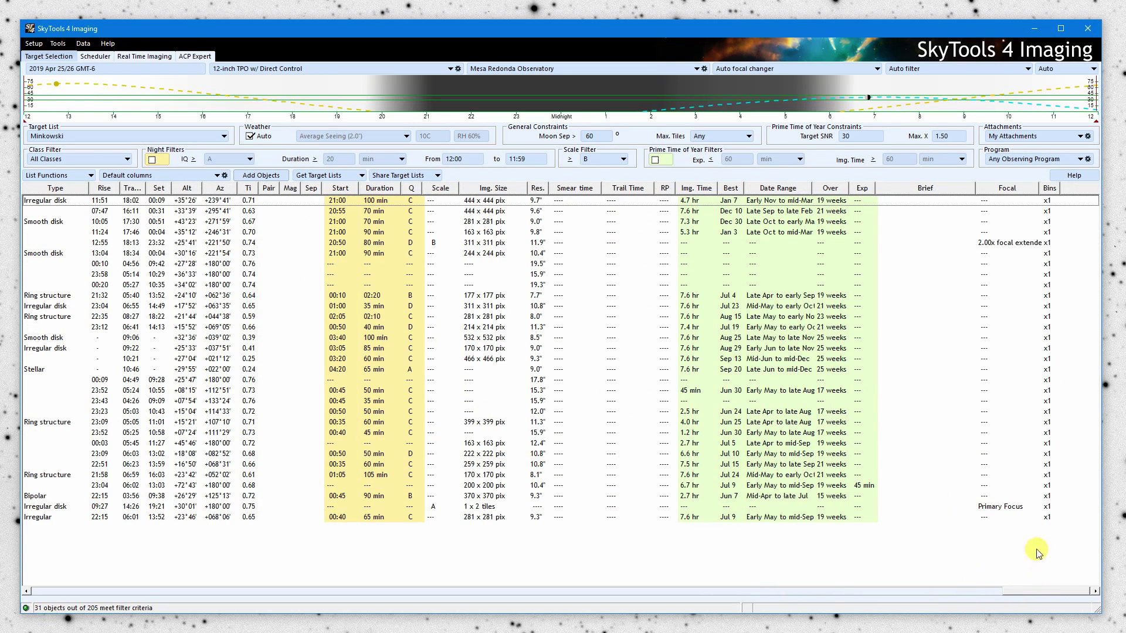
pyautogui.click(997, 242)
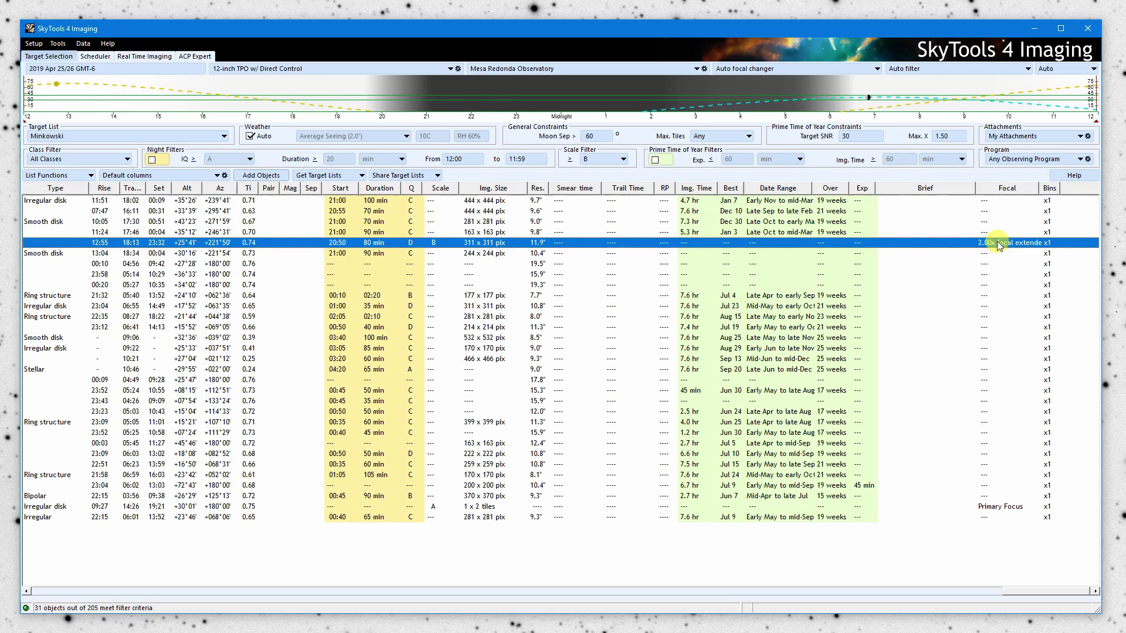
pyautogui.click(998, 507)
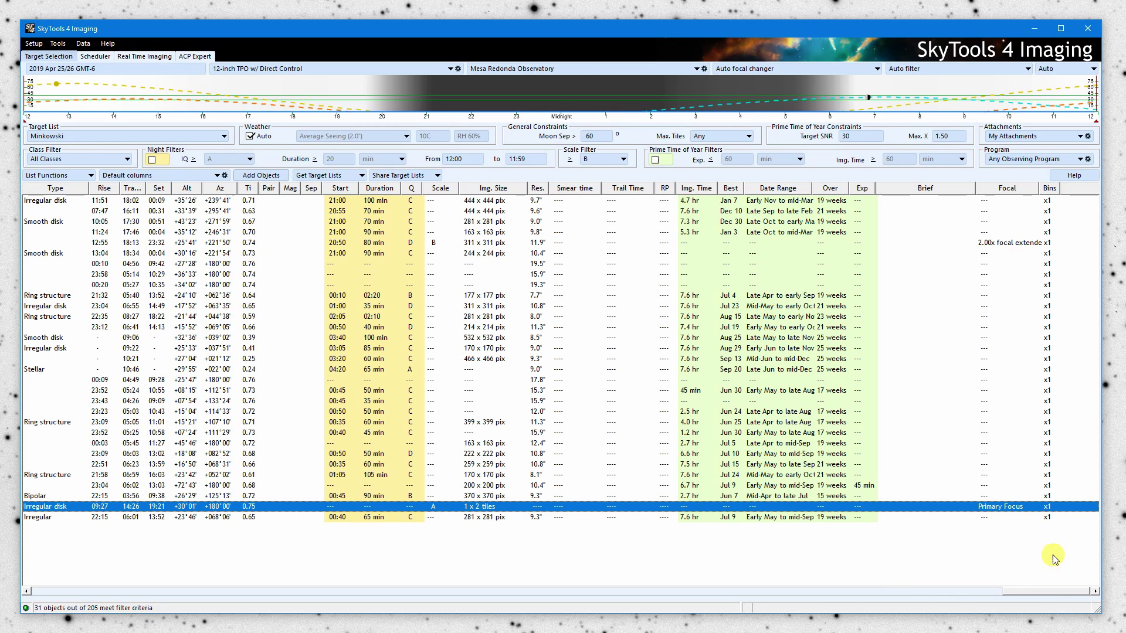
pyautogui.moveTo(1048, 595); pyautogui.dragTo(29, 602)
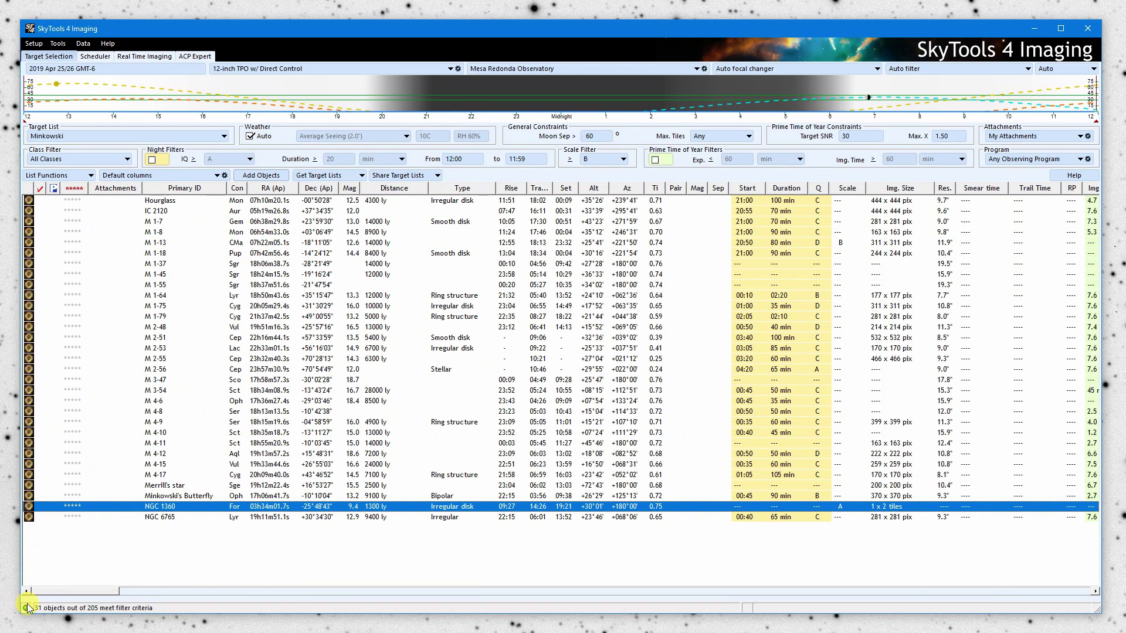
pyautogui.click(759, 69)
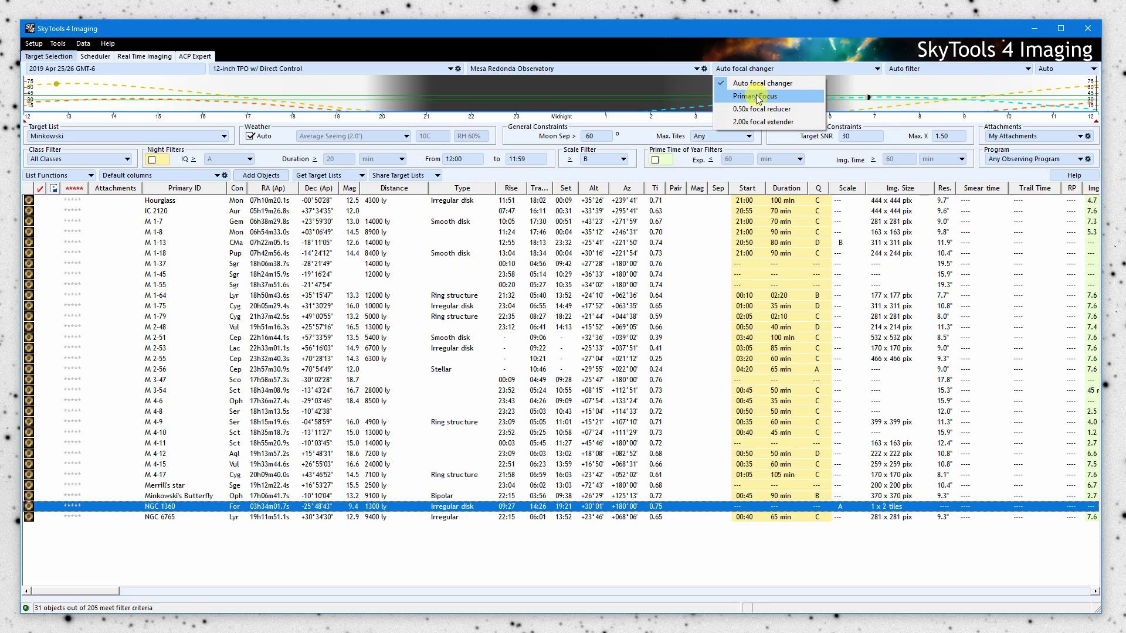
pyautogui.click(777, 38)
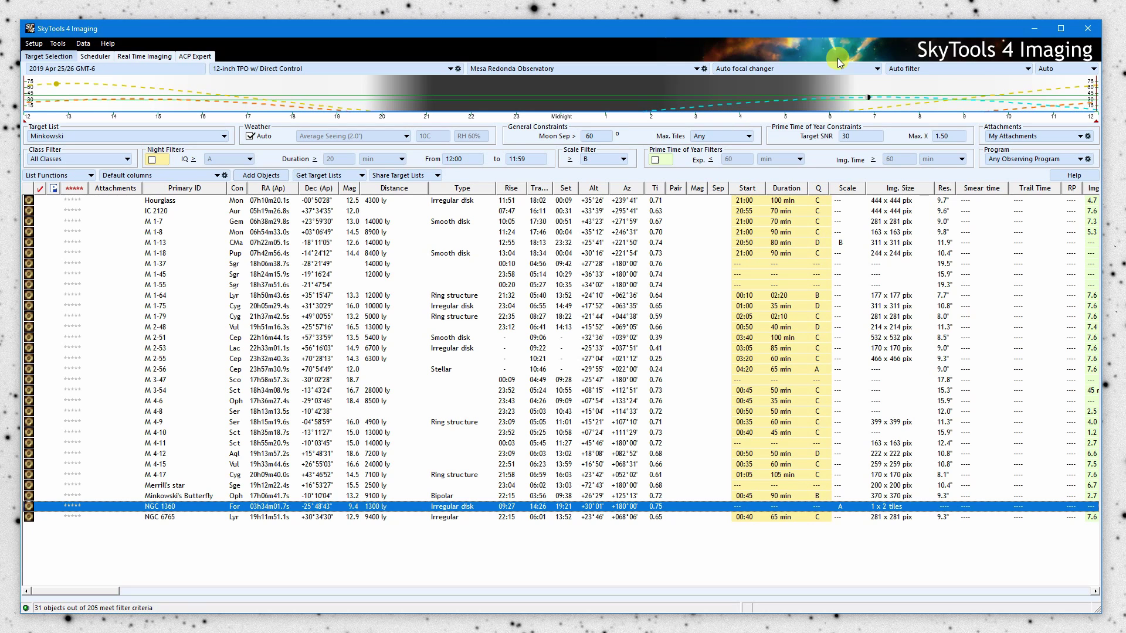
# Try the Astrodon G1E Luminance filter on the target list and return the filter selection to Auto filter
pyautogui.click(923, 71)
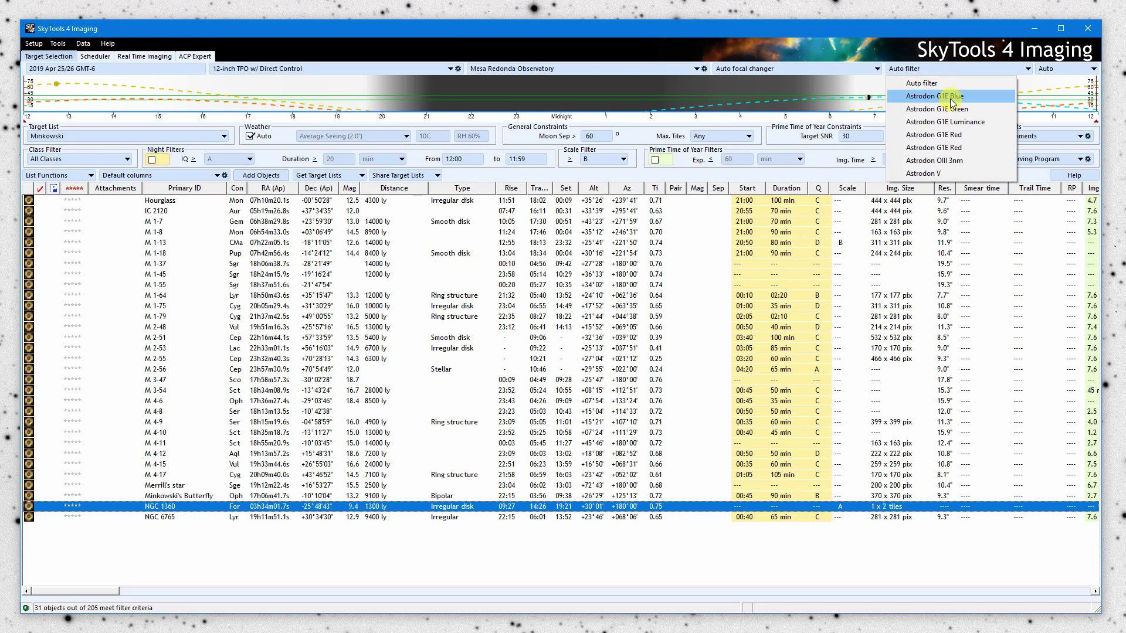
pyautogui.click(964, 123)
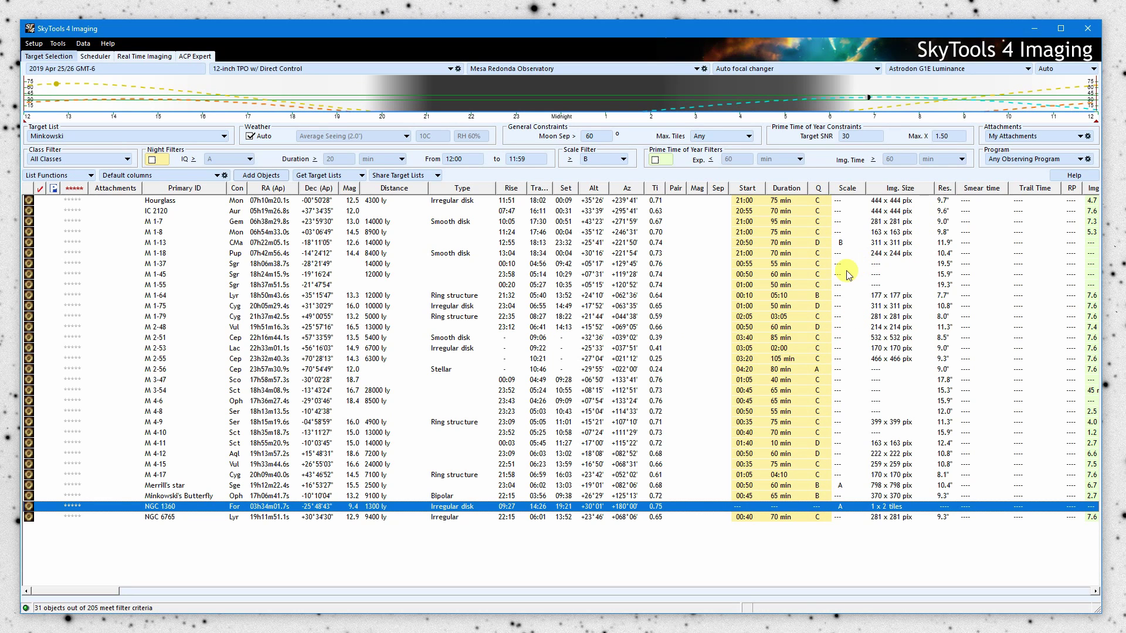
pyautogui.click(937, 68)
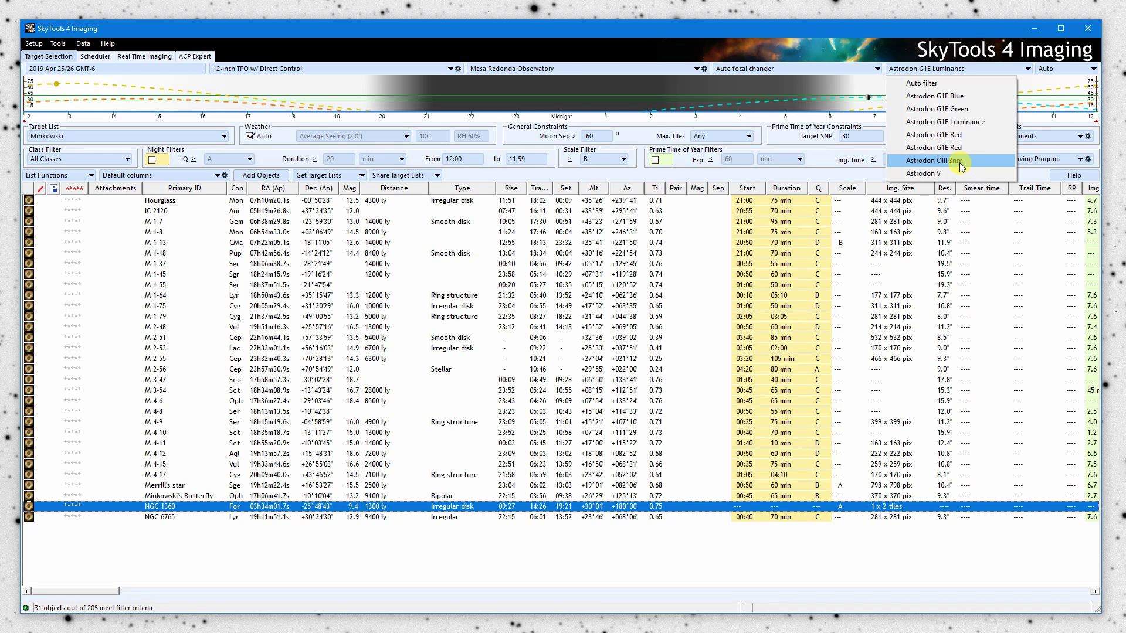
pyautogui.click(936, 86)
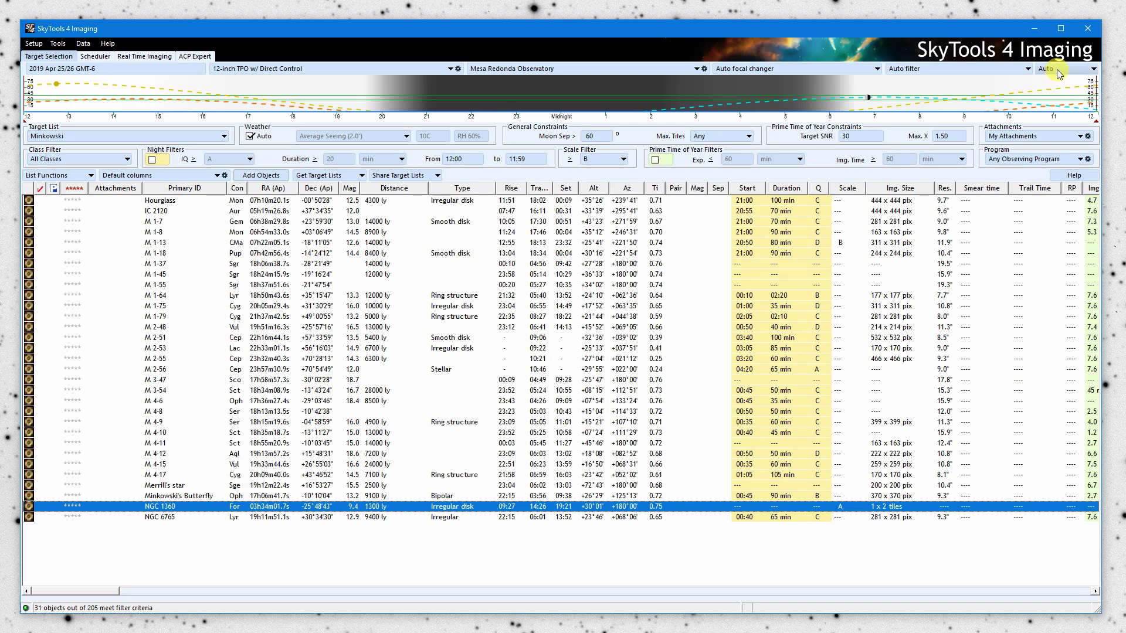
# Try the 2x2 binning option on the target list and return the binning selection to Auto
pyautogui.click(1056, 69)
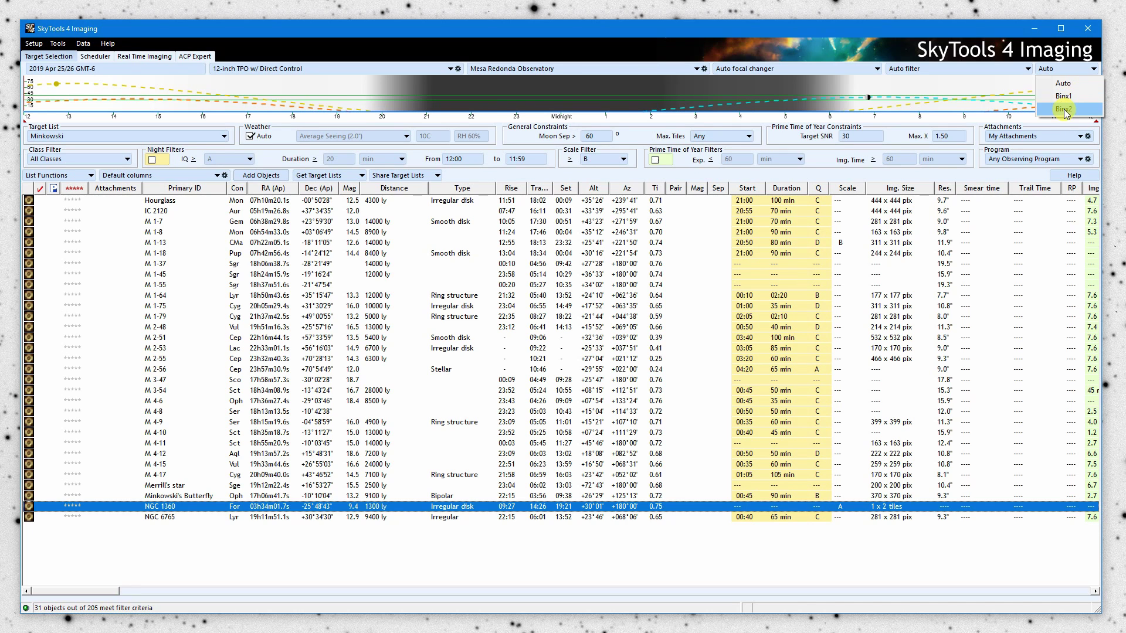
pyautogui.click(1063, 109)
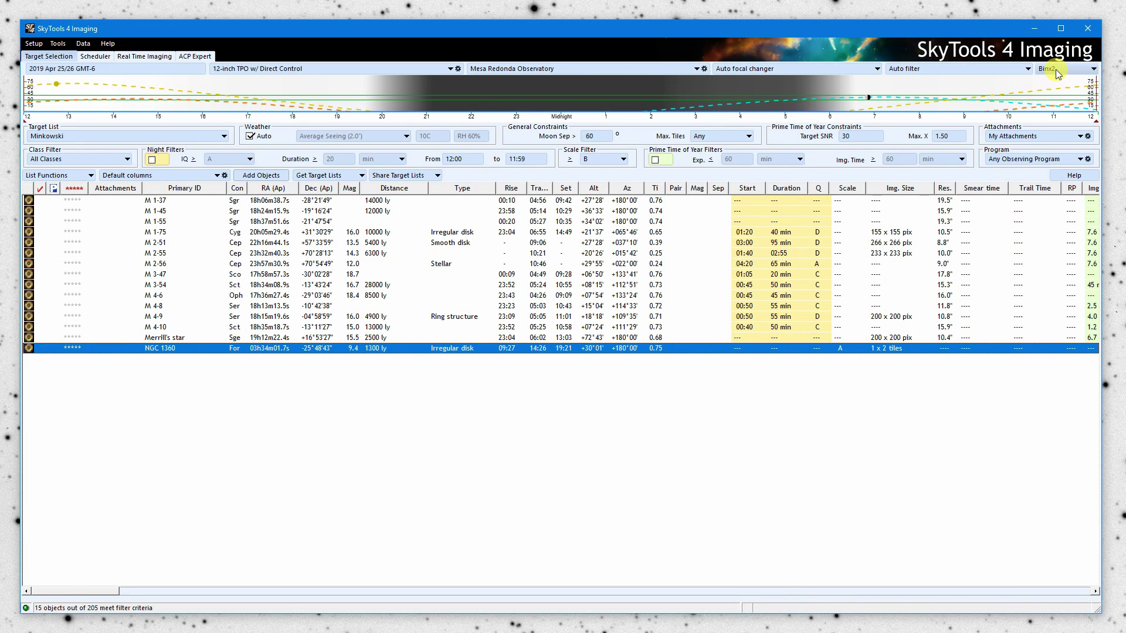
pyautogui.click(1055, 69)
pyautogui.click(1064, 86)
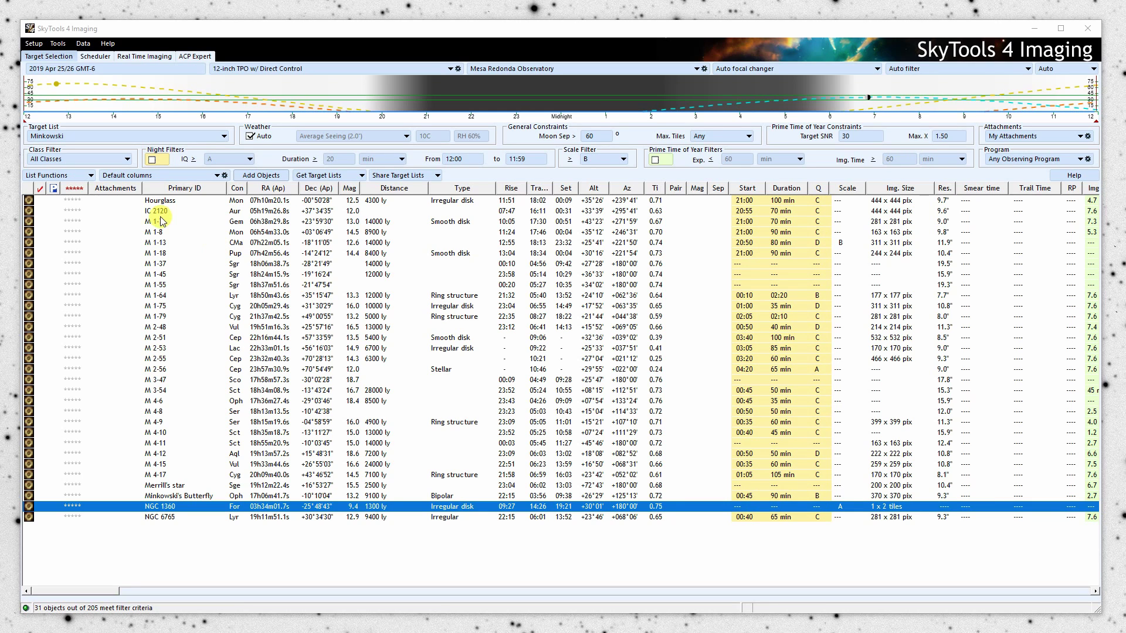
# Reset all filters on the Minkowski target list and select M 1-1
pyautogui.click(75, 176)
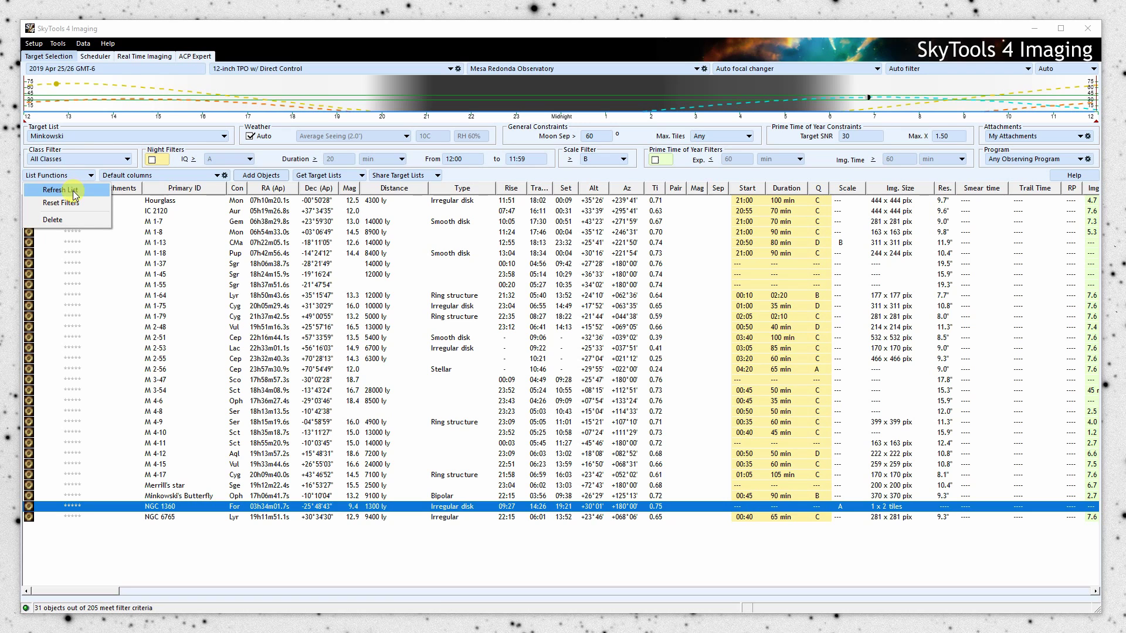
pyautogui.click(75, 203)
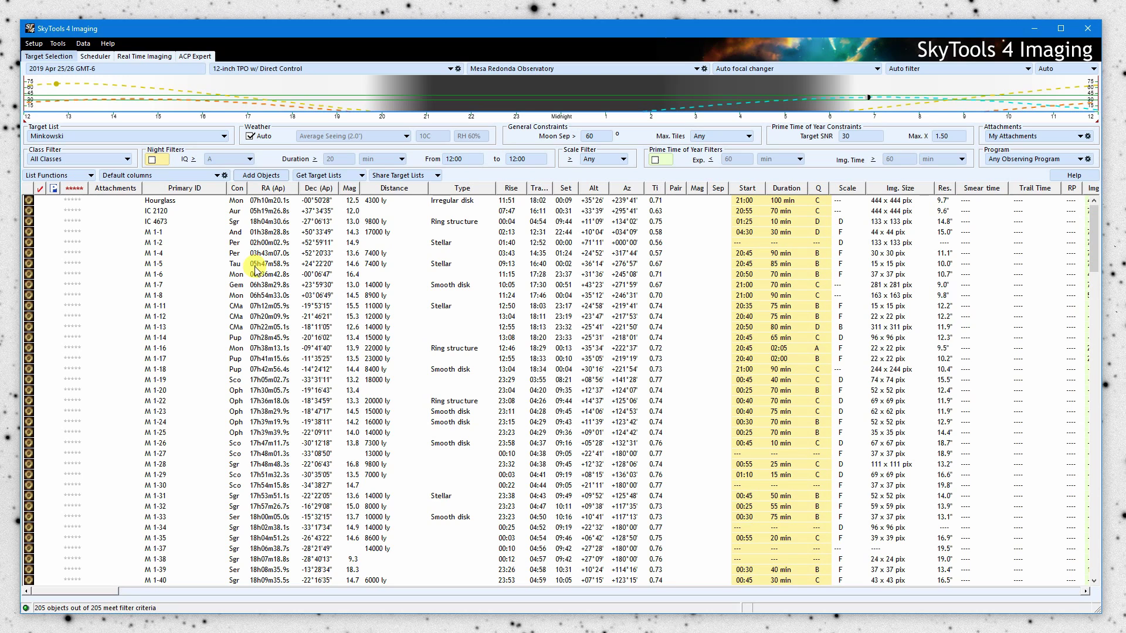
pyautogui.click(59, 175)
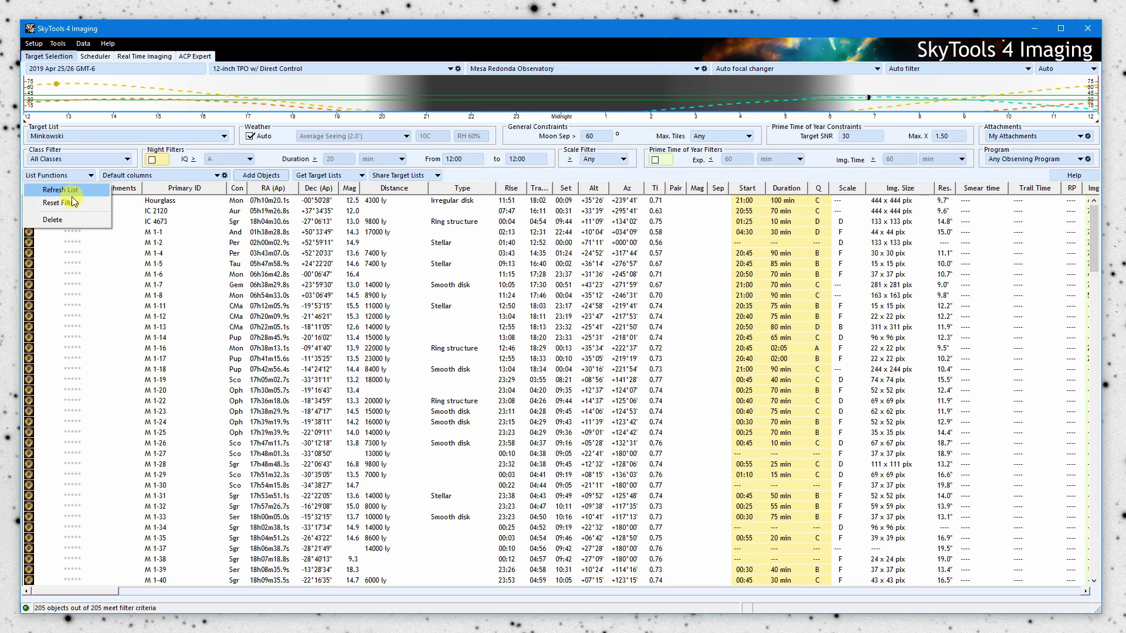
pyautogui.click(345, 233)
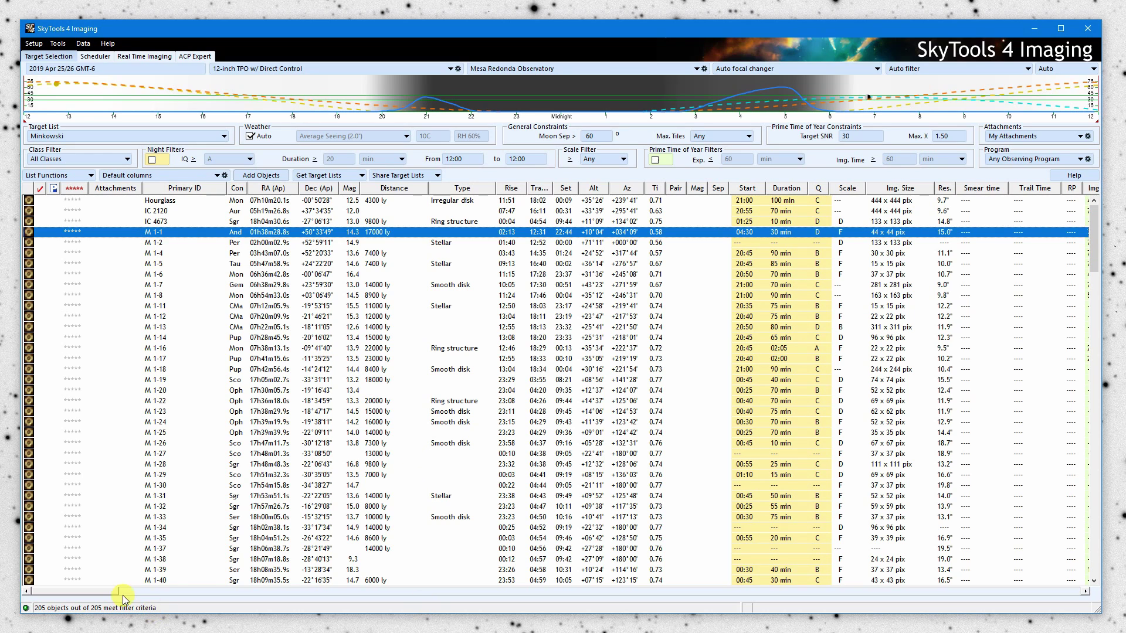
# Switch the target list from the default column scheme to Deep Sky columns
pyautogui.moveTo(101, 592)
pyautogui.mouseDown()
pyautogui.moveTo(1091, 588)
pyautogui.moveTo(91, 572)
pyautogui.mouseUp()
pyautogui.click(151, 177)
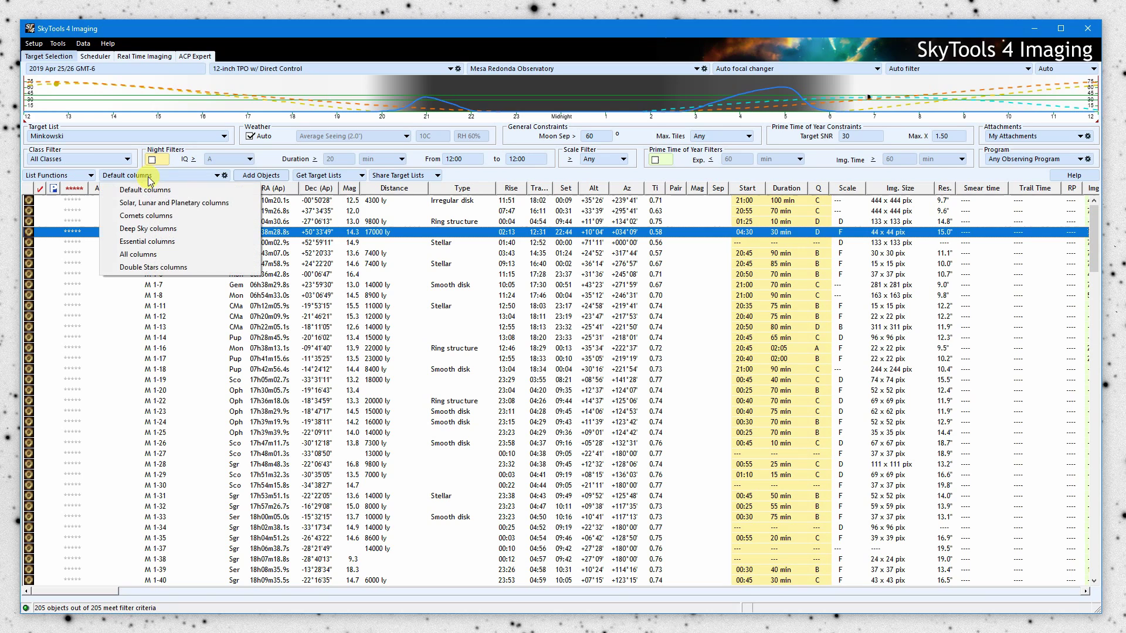
pyautogui.click(165, 232)
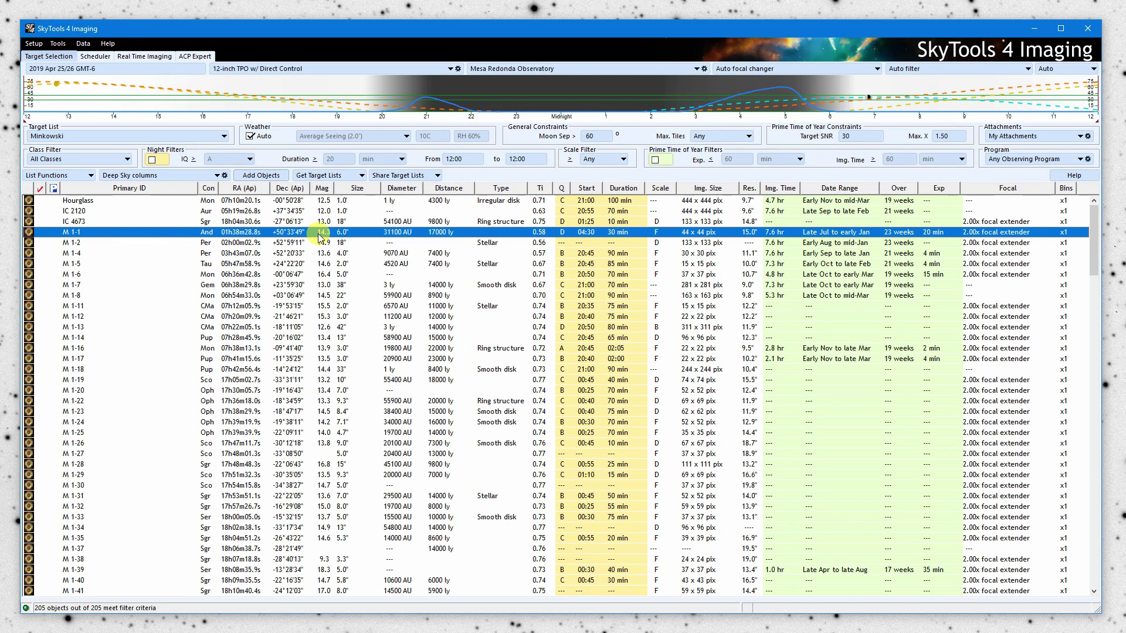
# Add the Alternate designation column to the Deep Sky scheme, then place Con ahead of it and widen the Alternate ID column
pyautogui.click(224, 175)
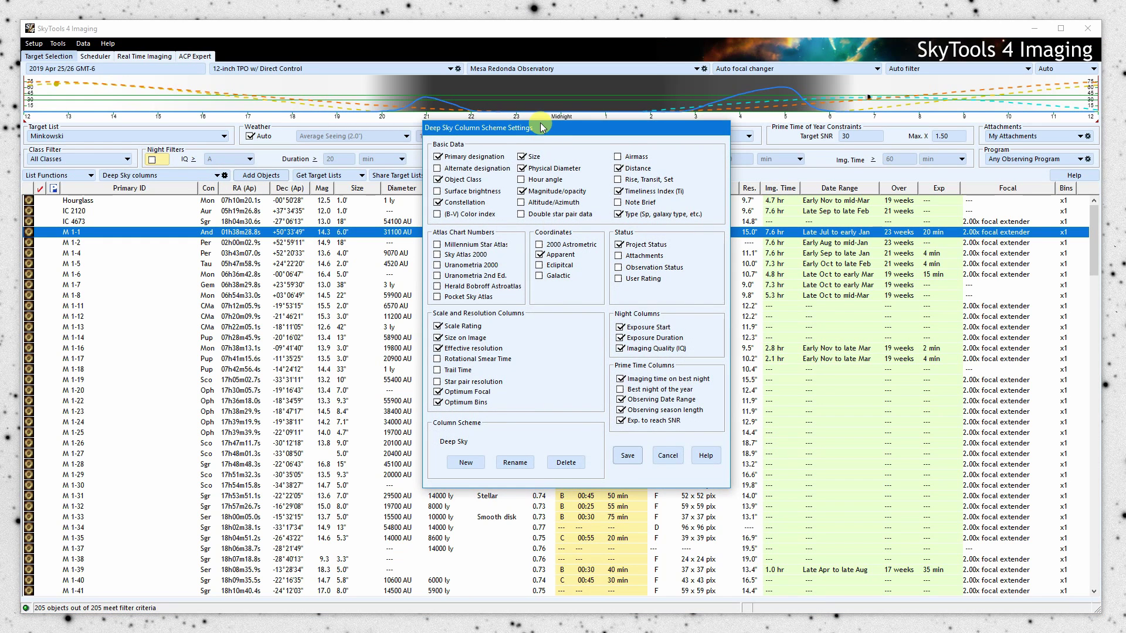
pyautogui.moveTo(542, 128); pyautogui.dragTo(522, 175)
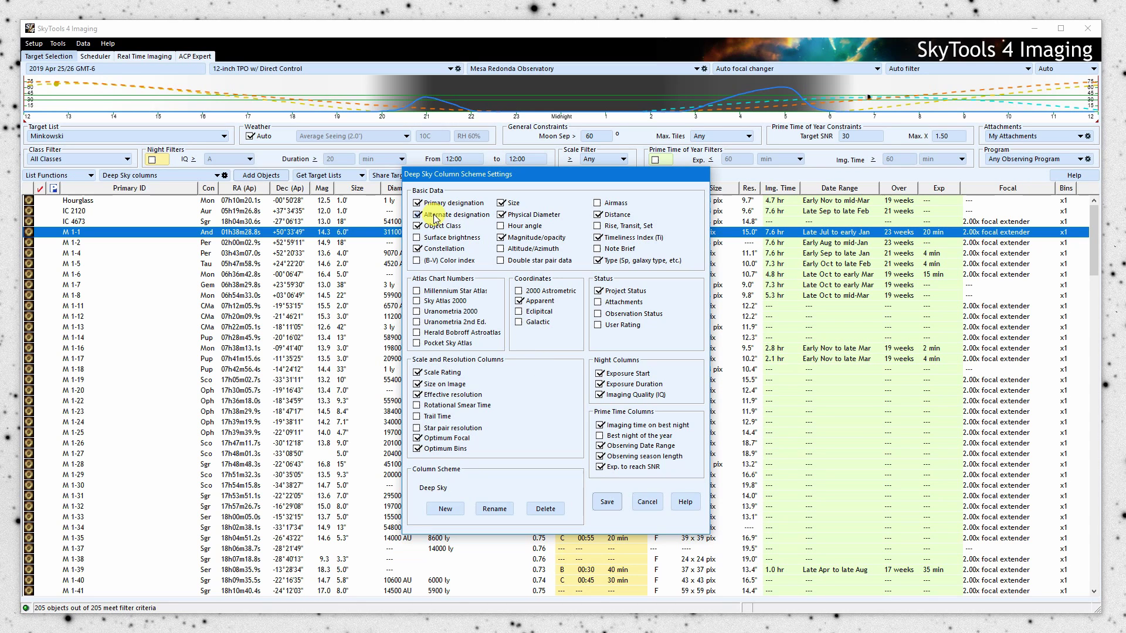
pyautogui.click(611, 502)
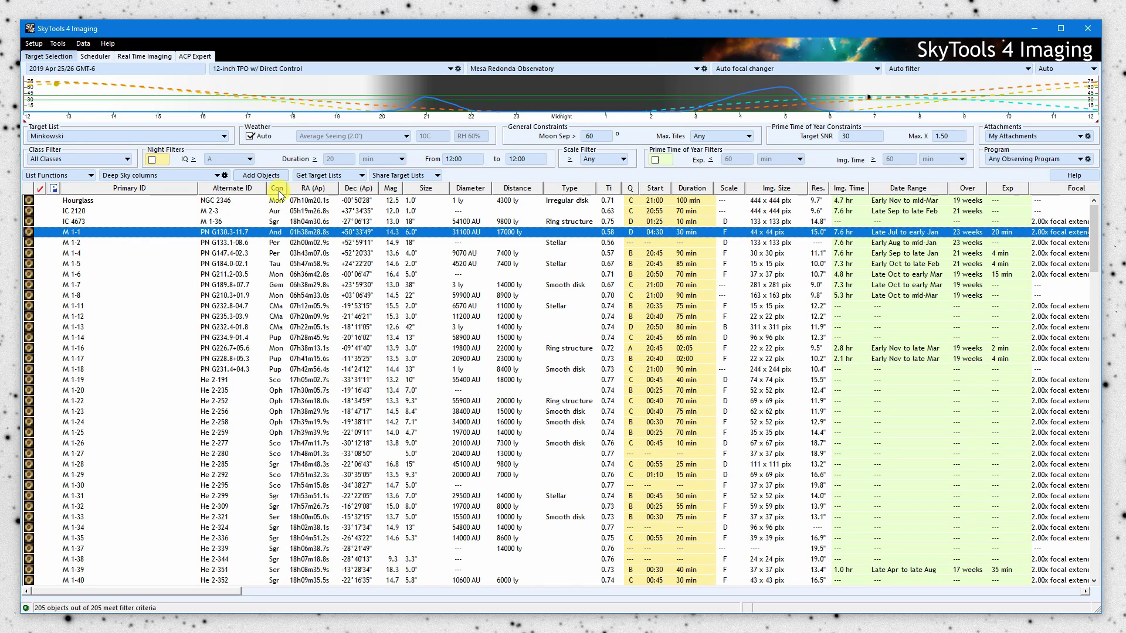
pyautogui.moveTo(279, 194); pyautogui.dragTo(200, 193)
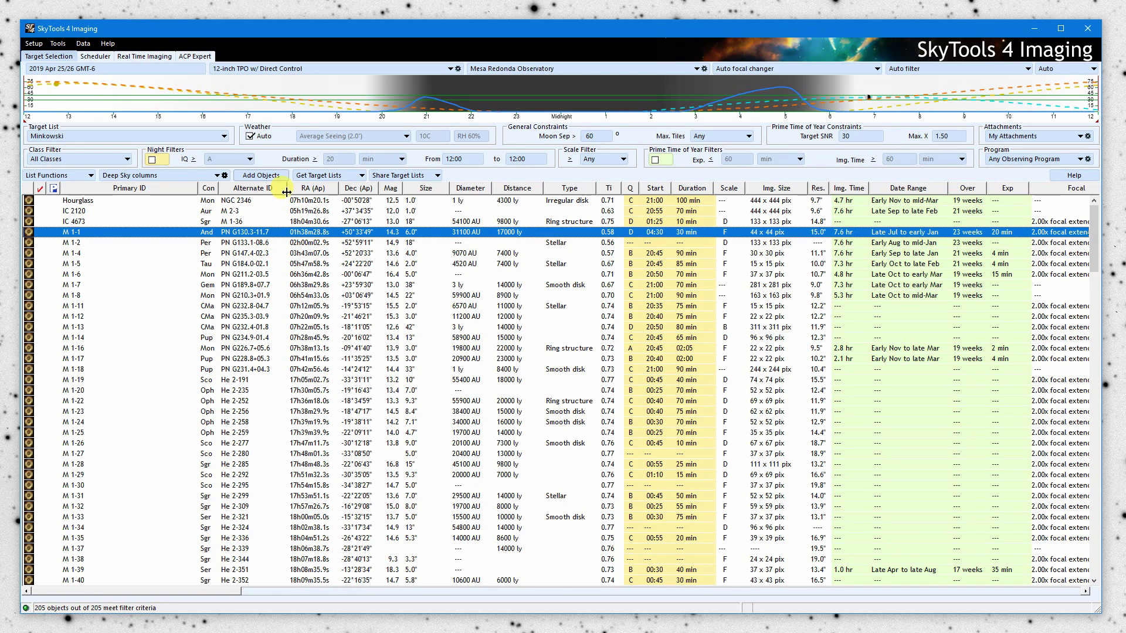
pyautogui.moveTo(311, 194); pyautogui.dragTo(360, 193)
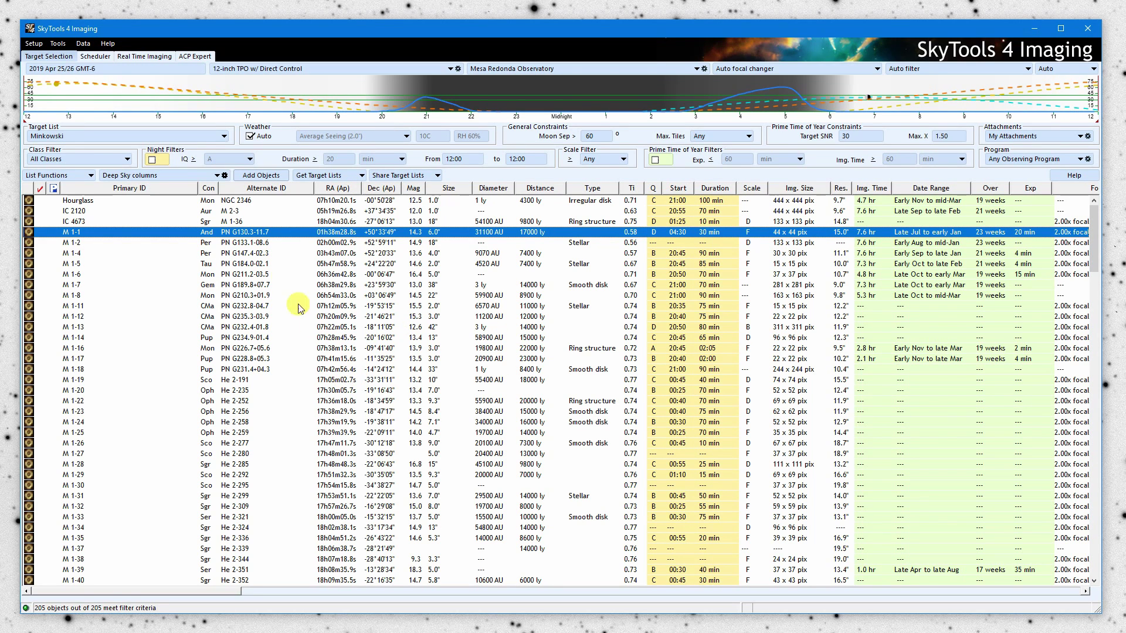
# Remove the Alternate designation column from the Deep Sky column scheme and save the scheme
pyautogui.click(225, 176)
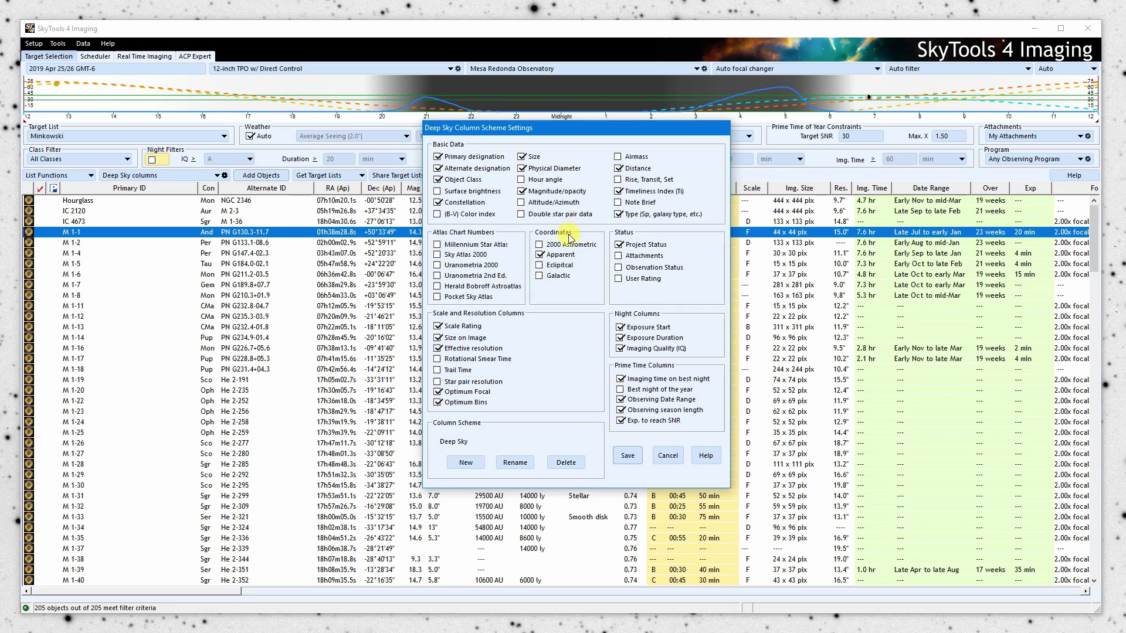
pyautogui.click(475, 168)
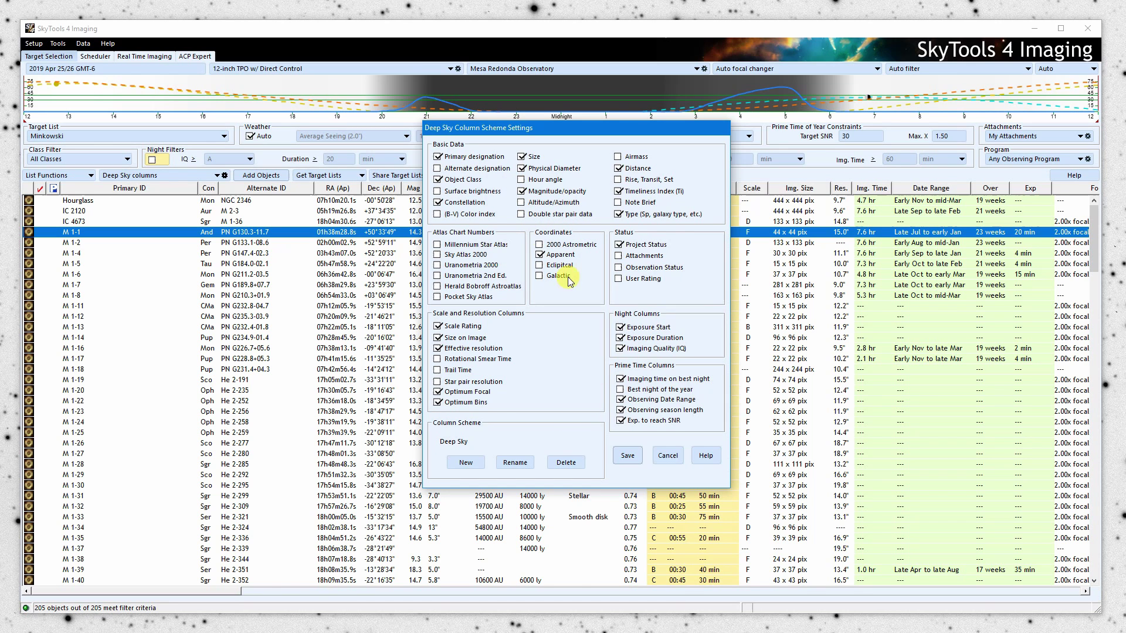
pyautogui.click(628, 456)
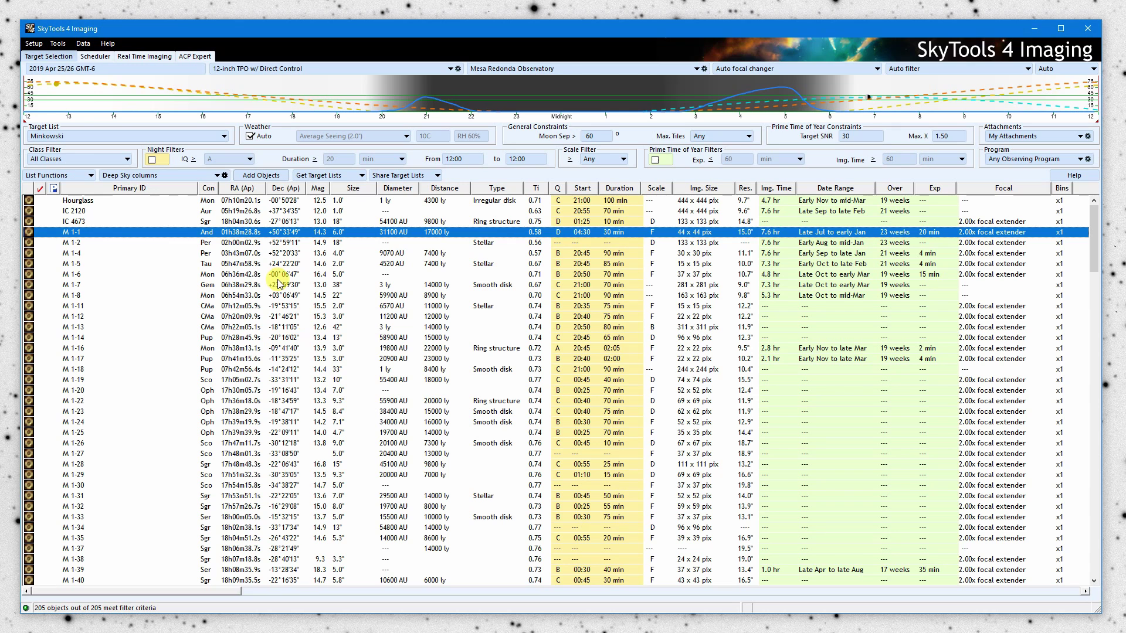
# View how a new column scheme is created from the Deep Sky column settings, and cancel without creating one
pyautogui.click(224, 176)
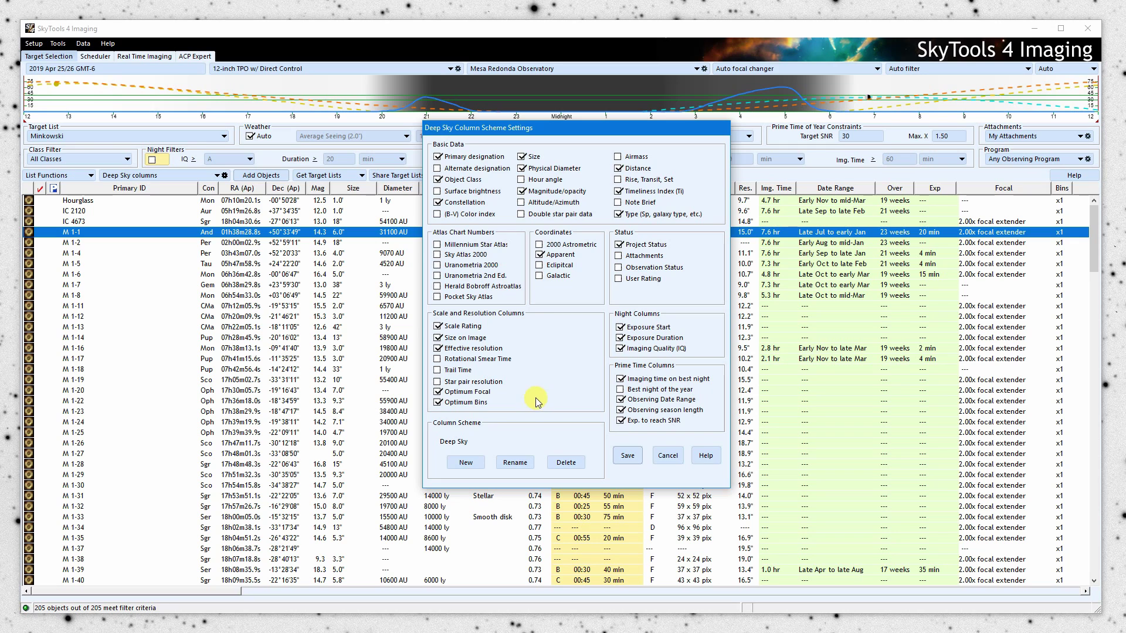
pyautogui.click(465, 463)
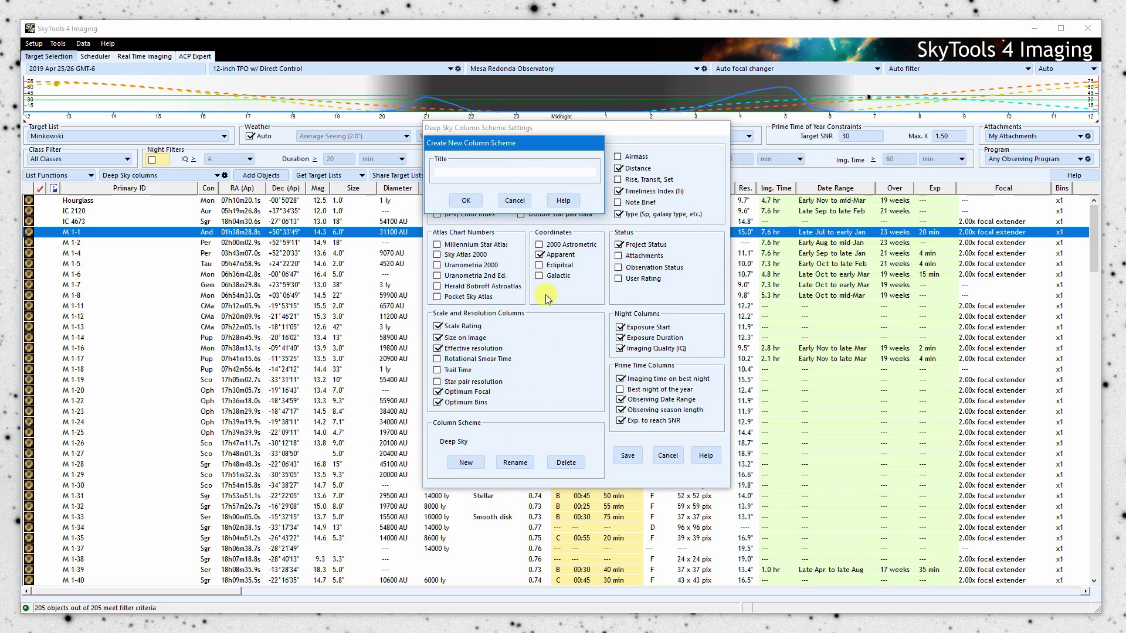
pyautogui.click(520, 201)
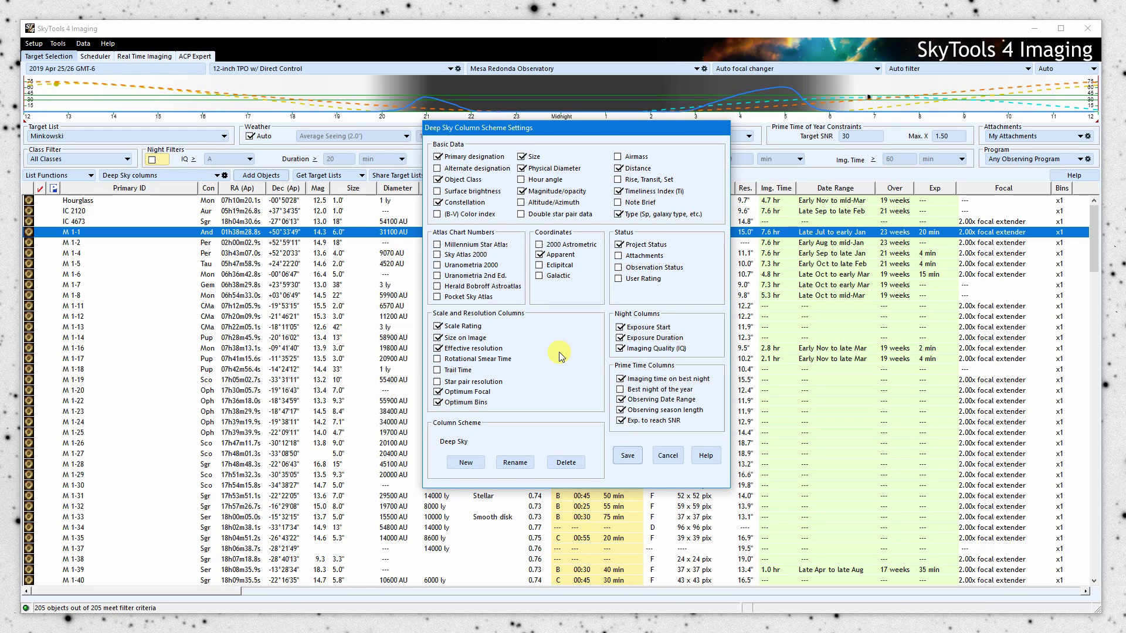
pyautogui.click(665, 458)
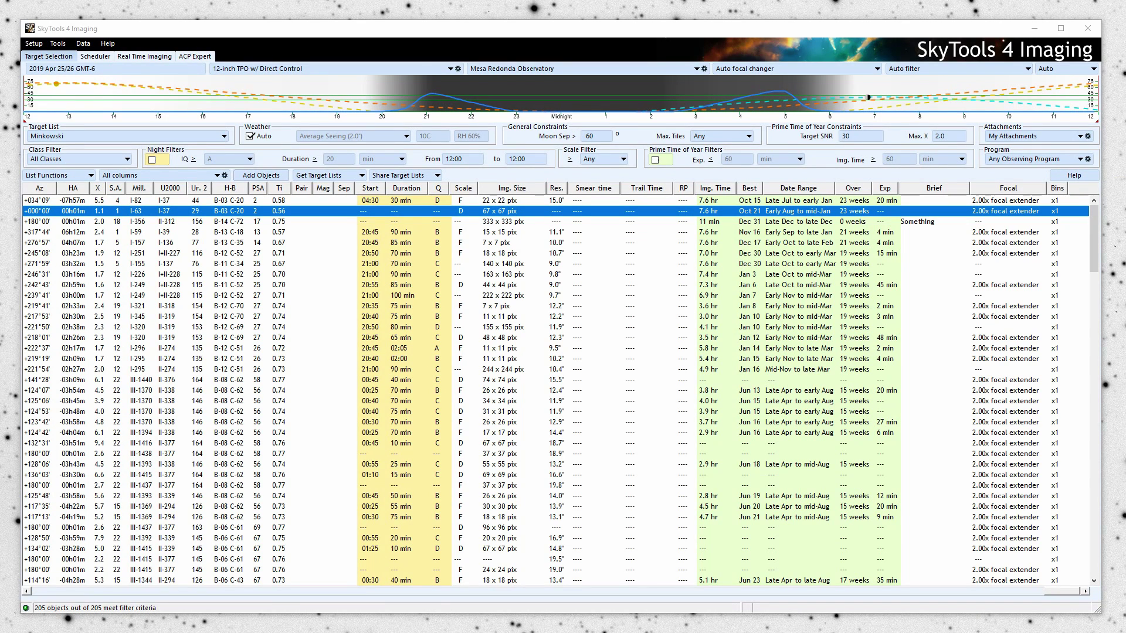
# Select the fourth target in the list and examine its altitude curve and the darkness information in the night bar
pyautogui.moveTo(571, 90)
pyautogui.click(491, 233)
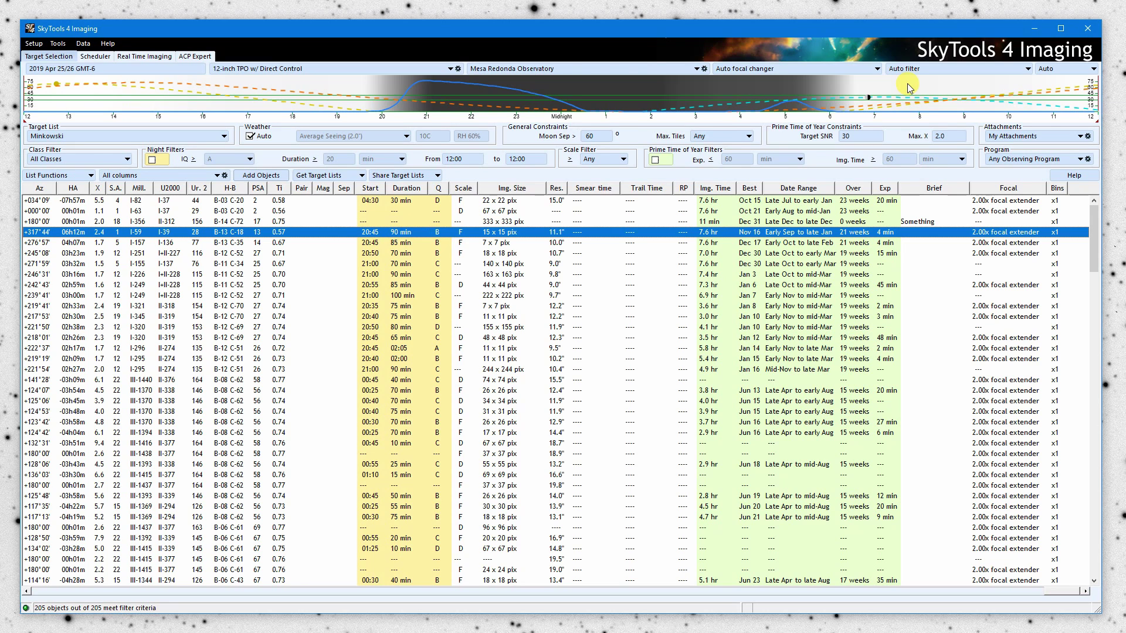
pyautogui.moveTo(369, 92)
pyautogui.moveTo(57, 83)
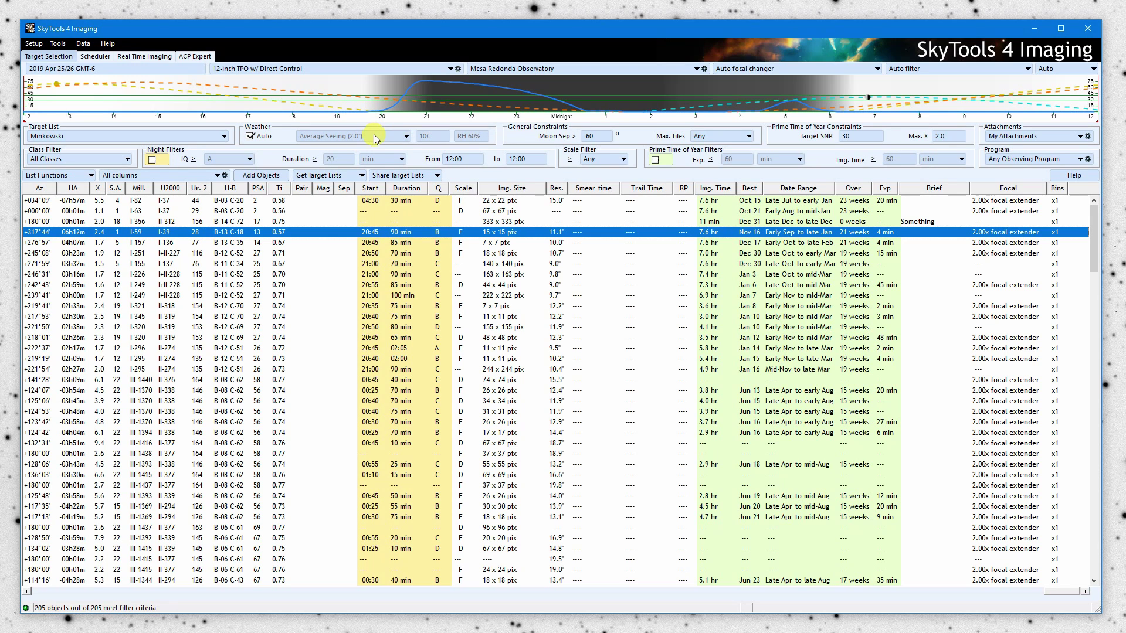
pyautogui.moveTo(851, 97)
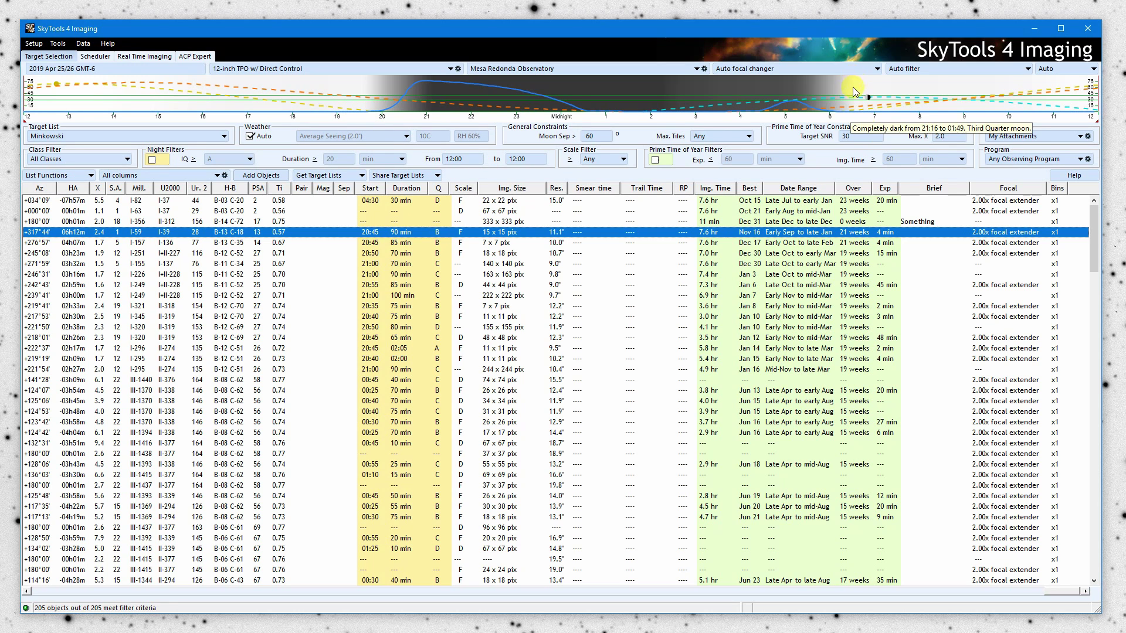
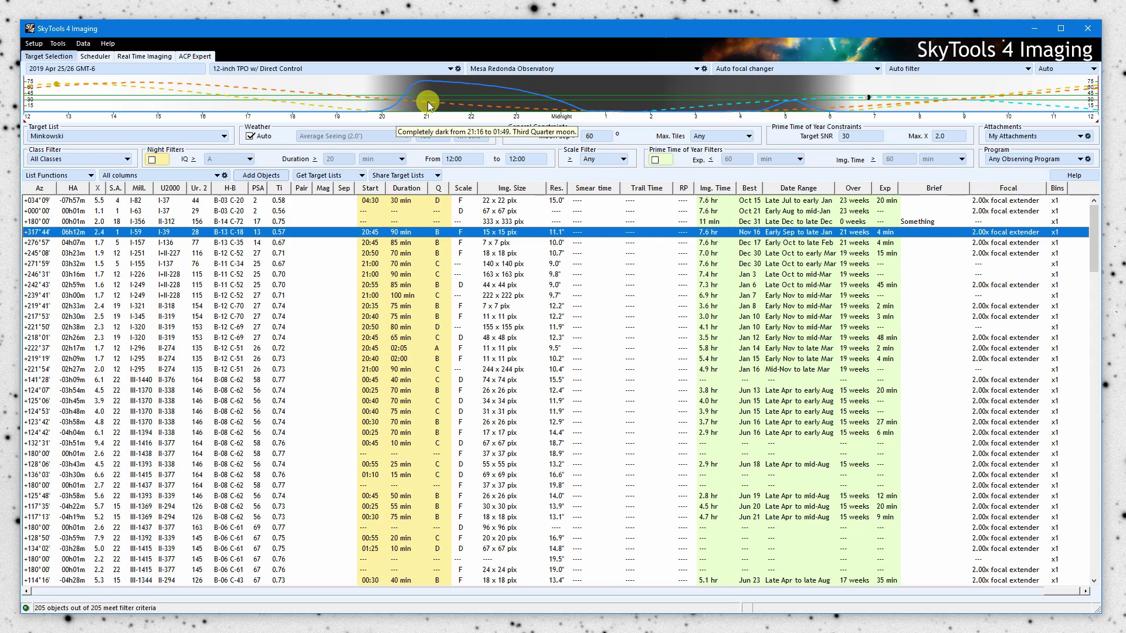
# Turn off automatic weather and set the seeing to Good Seeing (1.25")
pyautogui.click(251, 136)
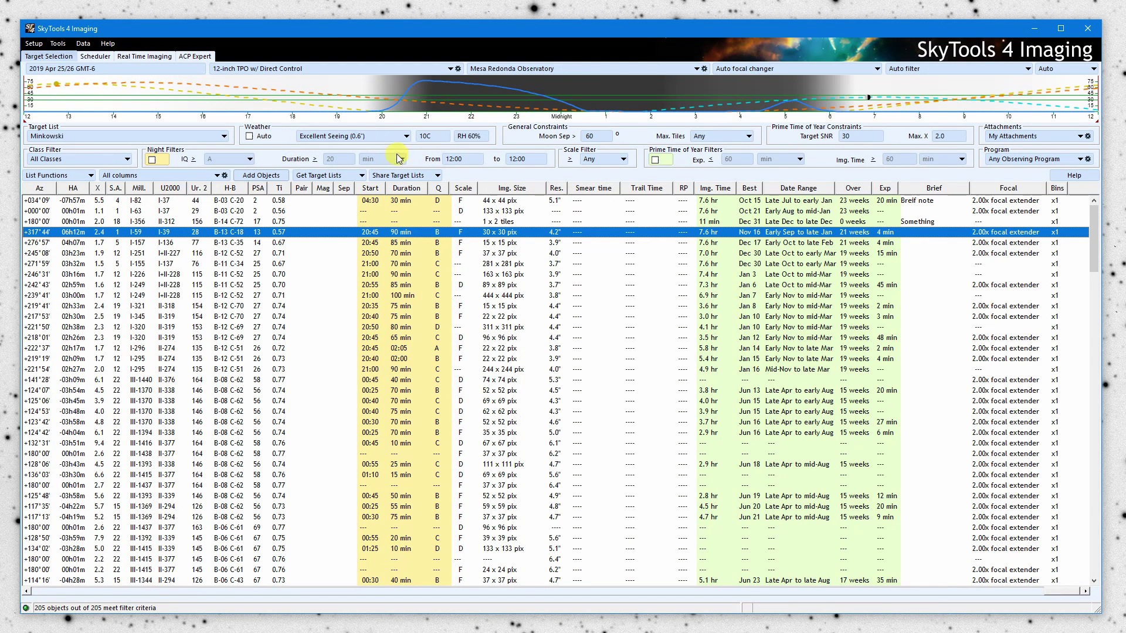
pyautogui.click(368, 136)
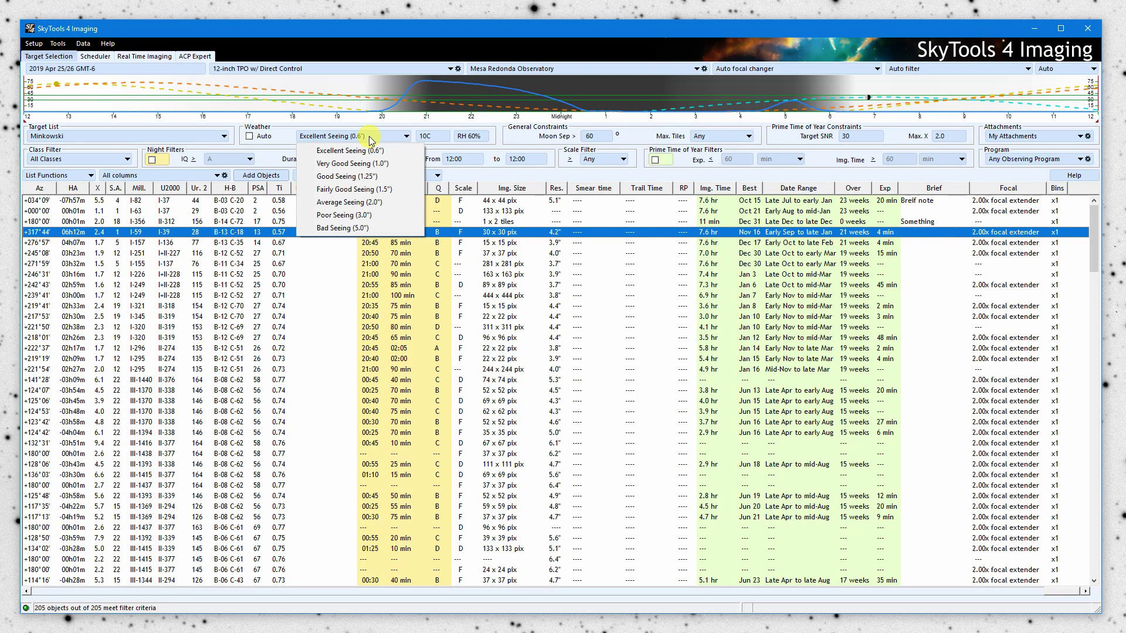
pyautogui.click(364, 178)
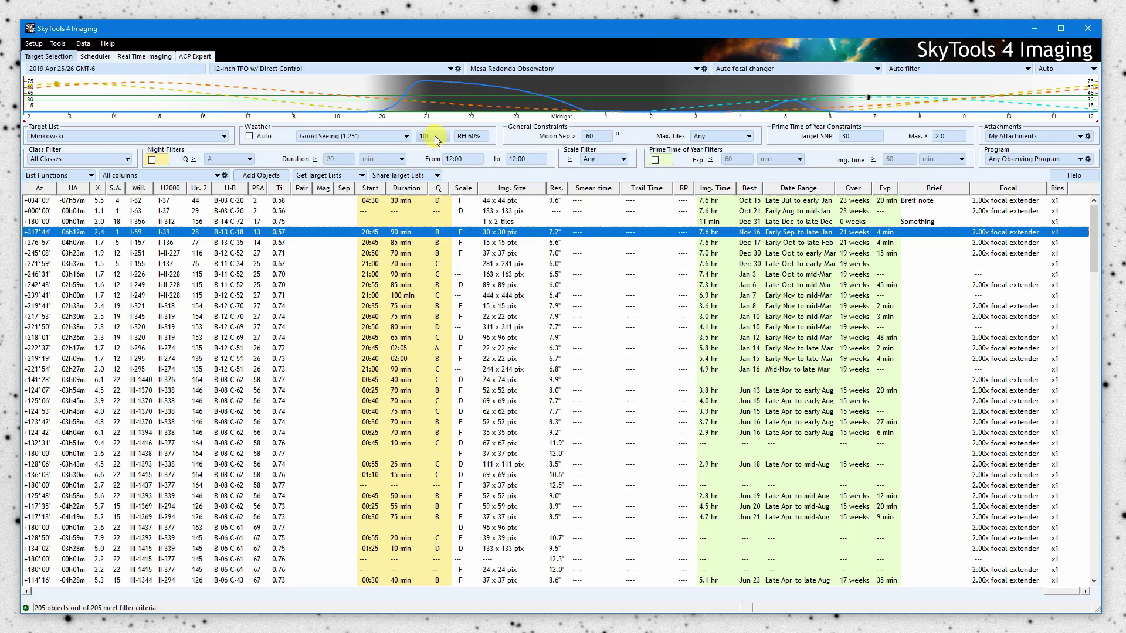
# Set the weather temperature to 10F and the relative humidity to 20%
pyautogui.click(435, 135)
pyautogui.press('Return')
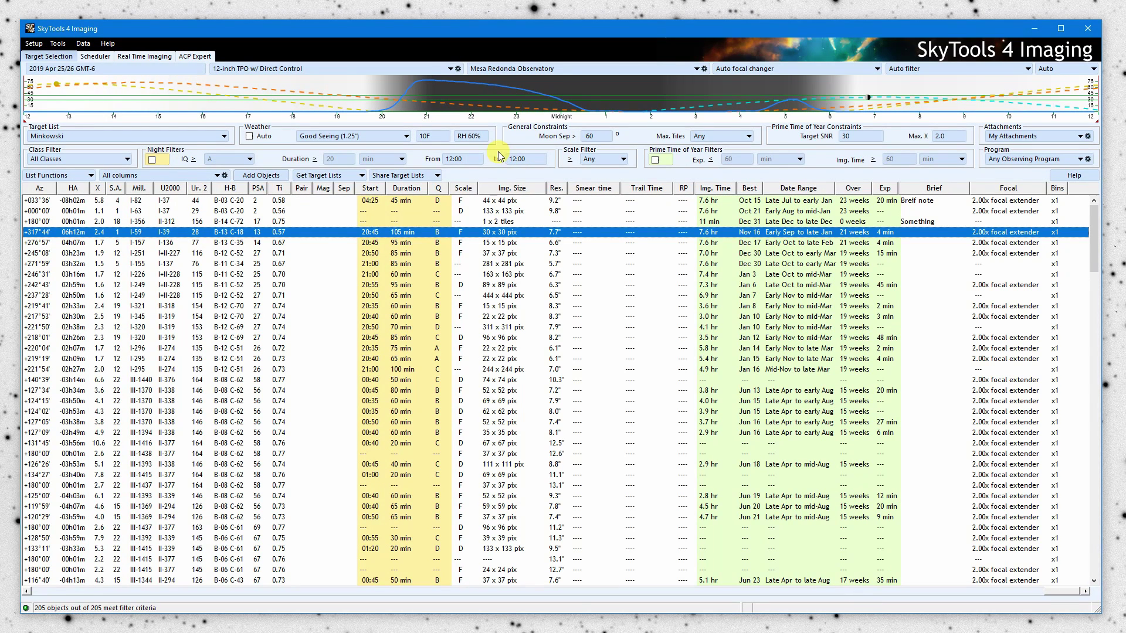
pyautogui.click(477, 137)
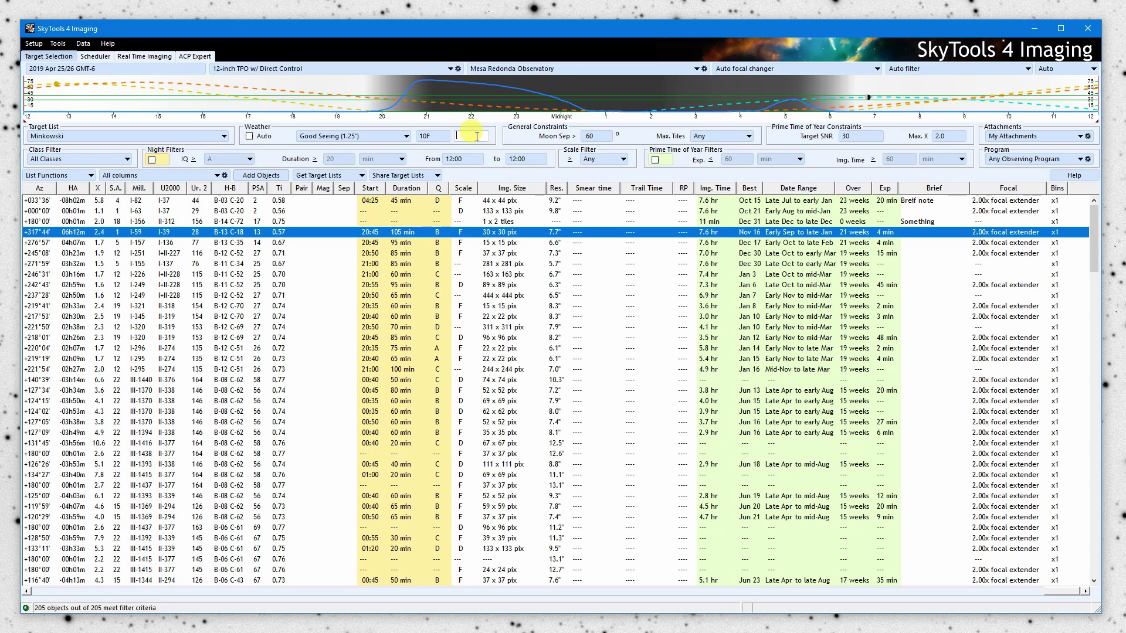
pyautogui.press('Return')
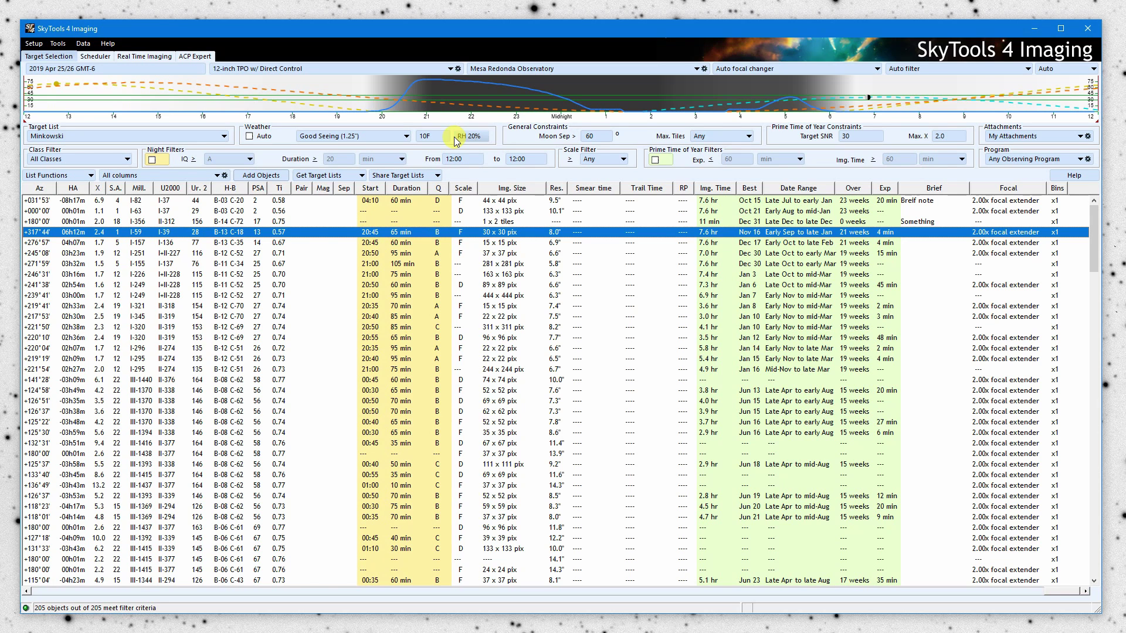
# Review the typical monthly temperature, humidity and seeing settings for the Mesa Redonda Observatory location from January to April
pyautogui.click(34, 44)
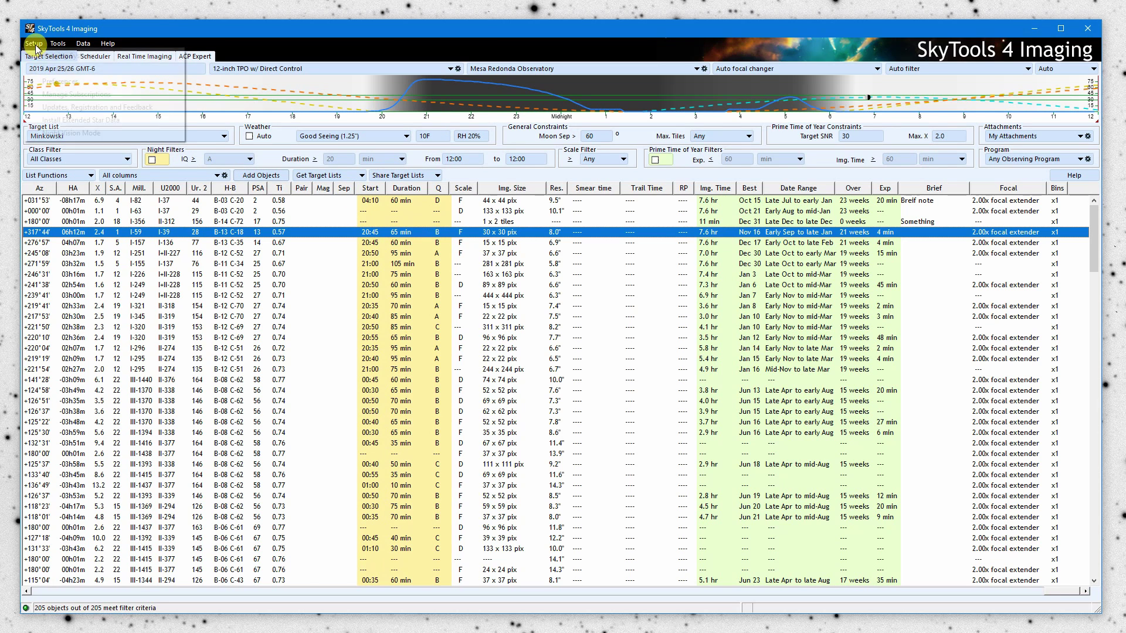
pyautogui.click(106, 71)
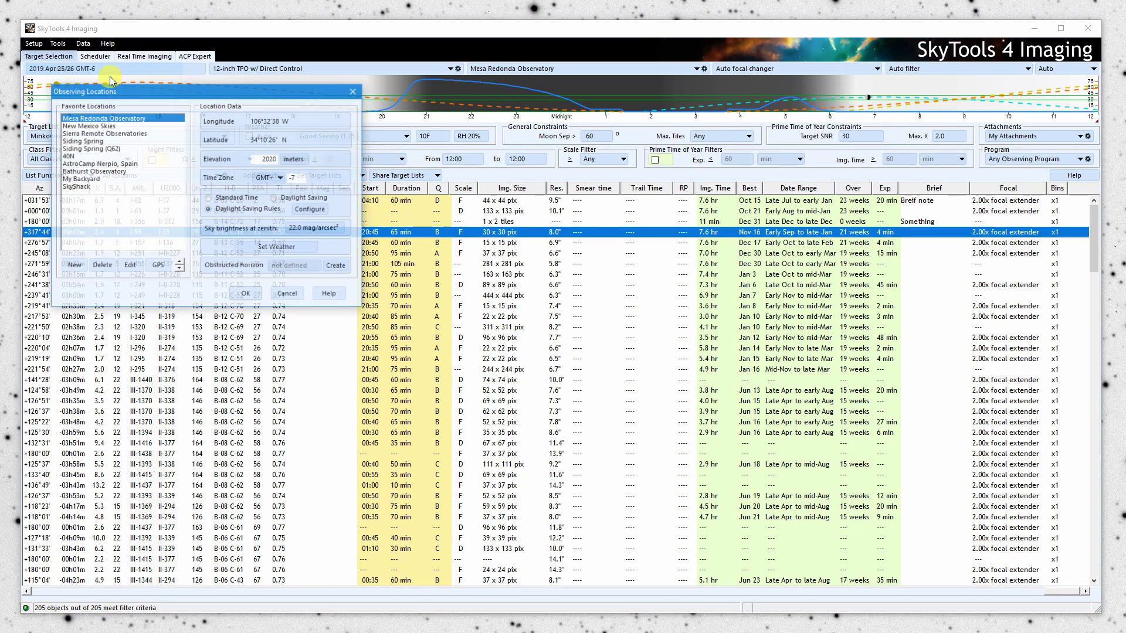
pyautogui.click(276, 248)
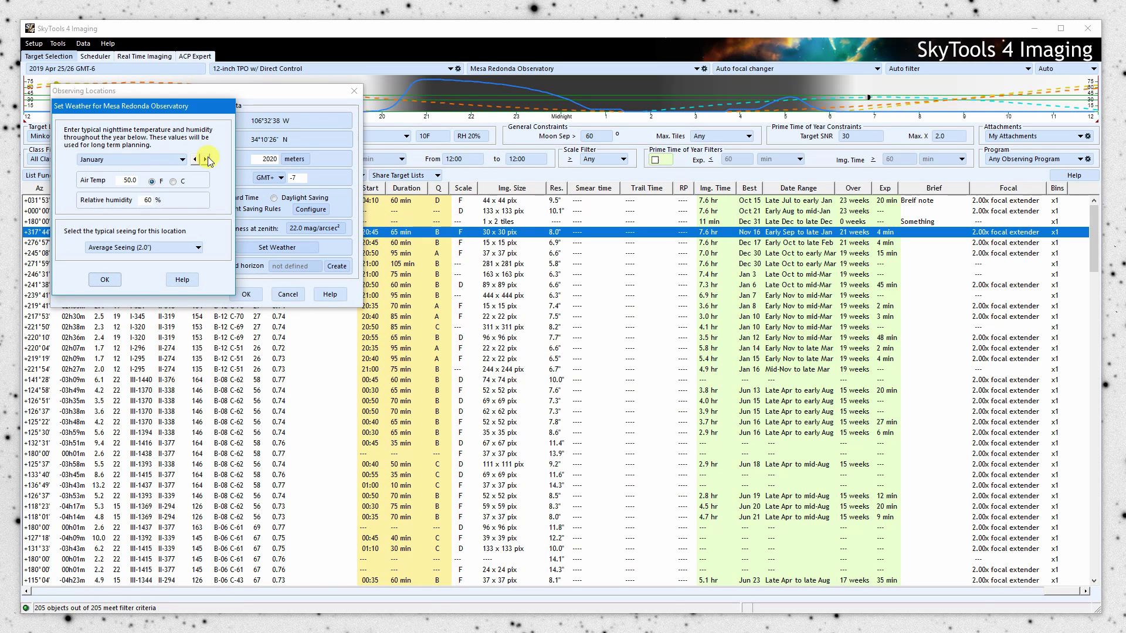
pyautogui.click(206, 159)
pyautogui.click(206, 159)
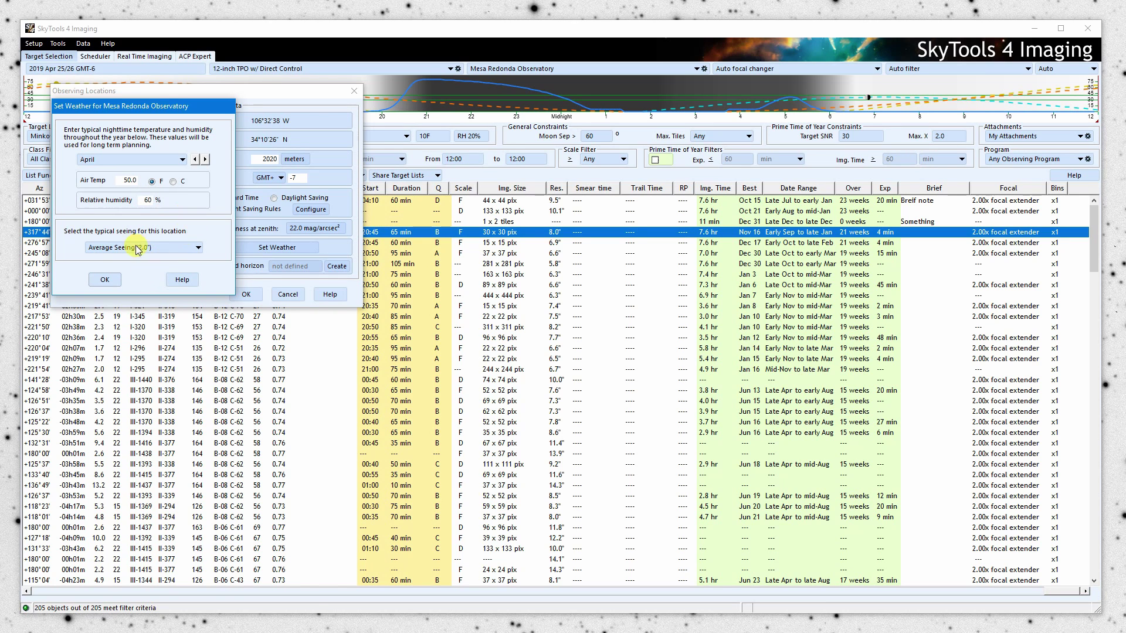
pyautogui.click(105, 280)
pyautogui.click(249, 294)
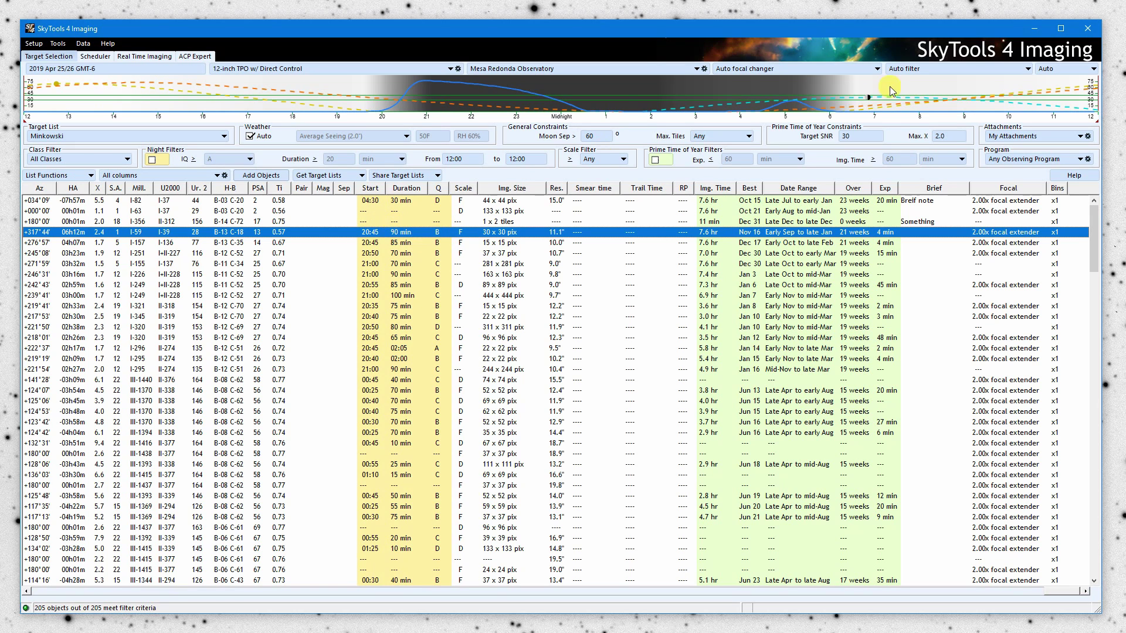
# Try the Single and 2x2 limits for the maximum number of mosaic tiles, and return the limit to Any
pyautogui.click(714, 136)
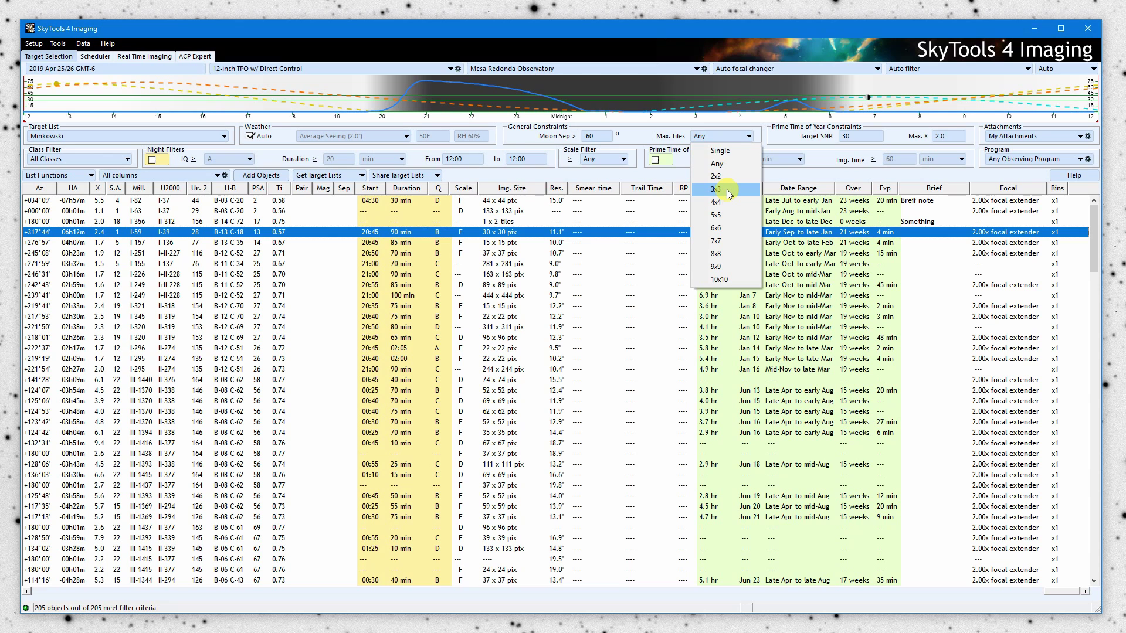
pyautogui.click(720, 151)
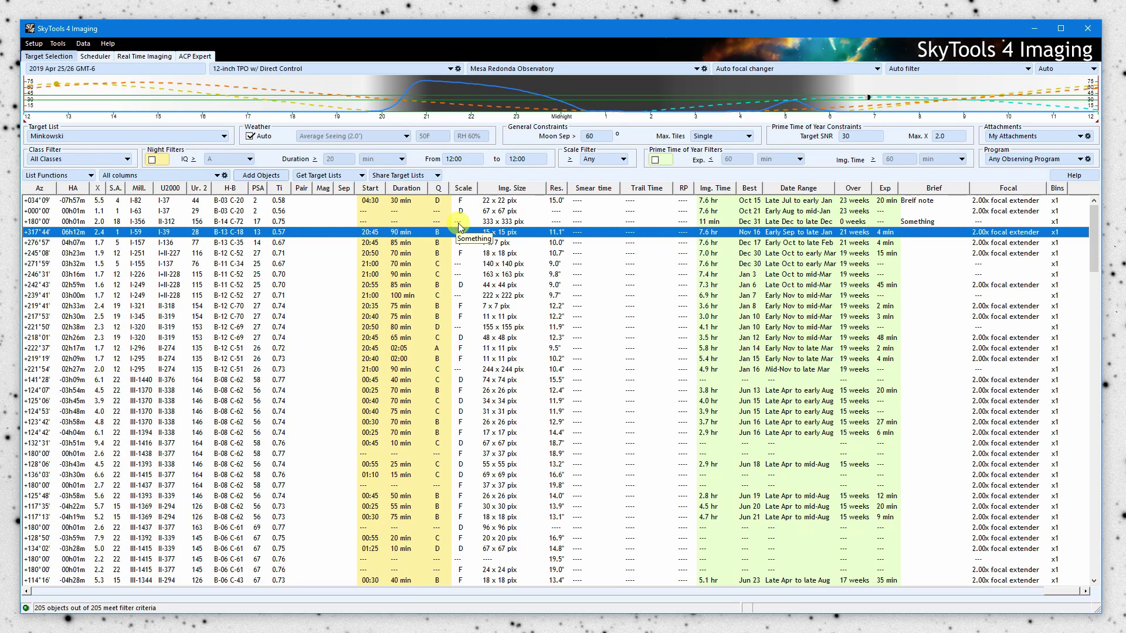
pyautogui.click(721, 136)
pyautogui.click(723, 177)
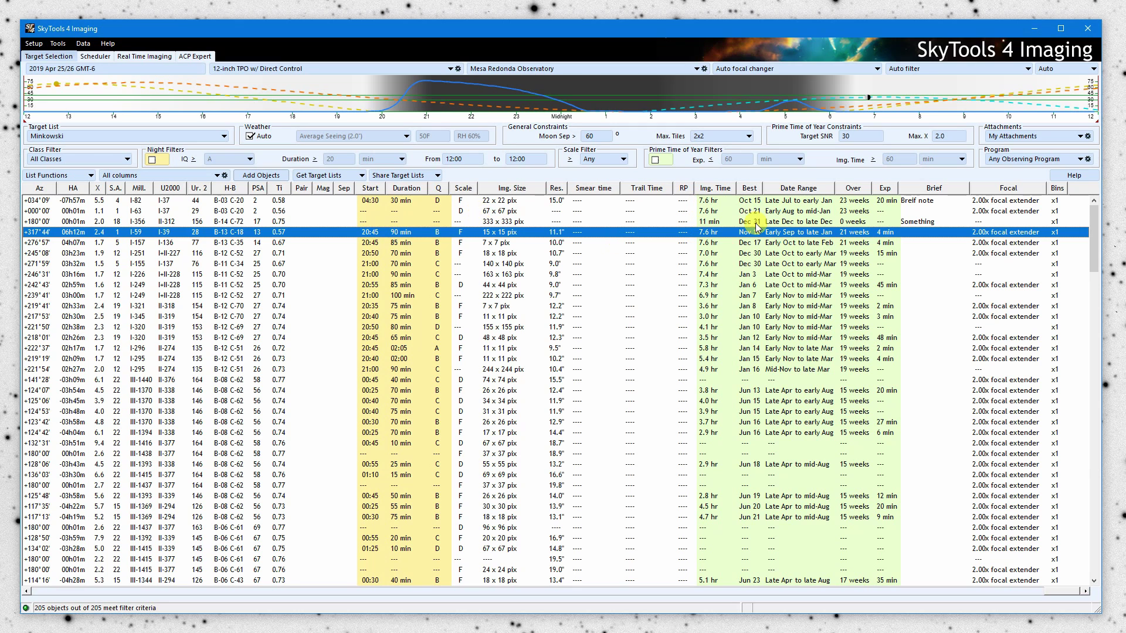
pyautogui.click(722, 138)
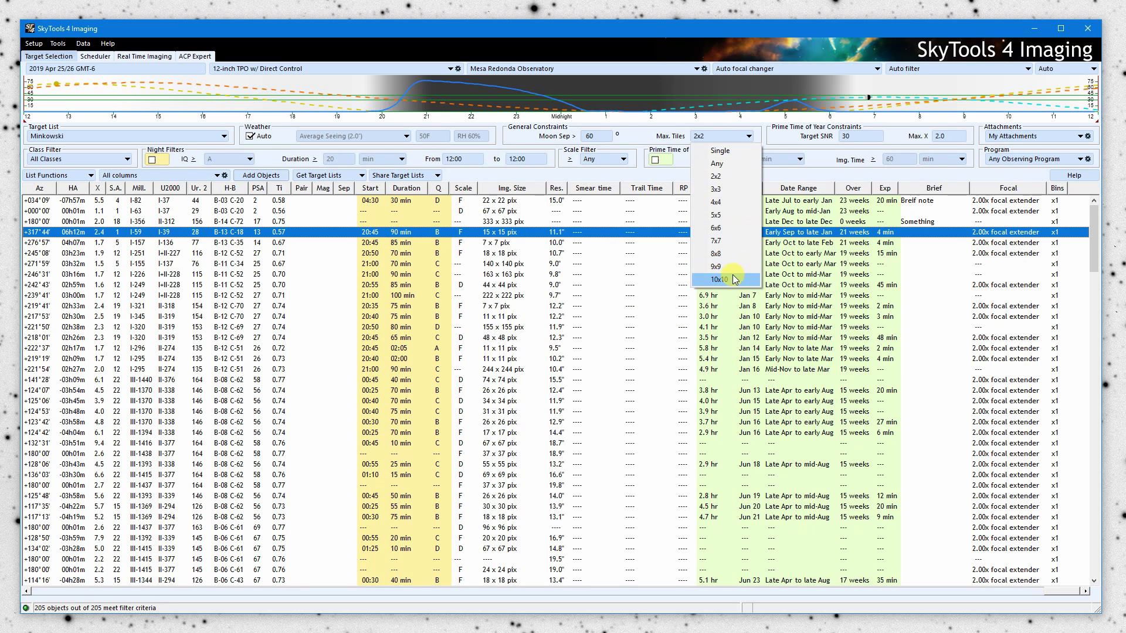
pyautogui.click(717, 165)
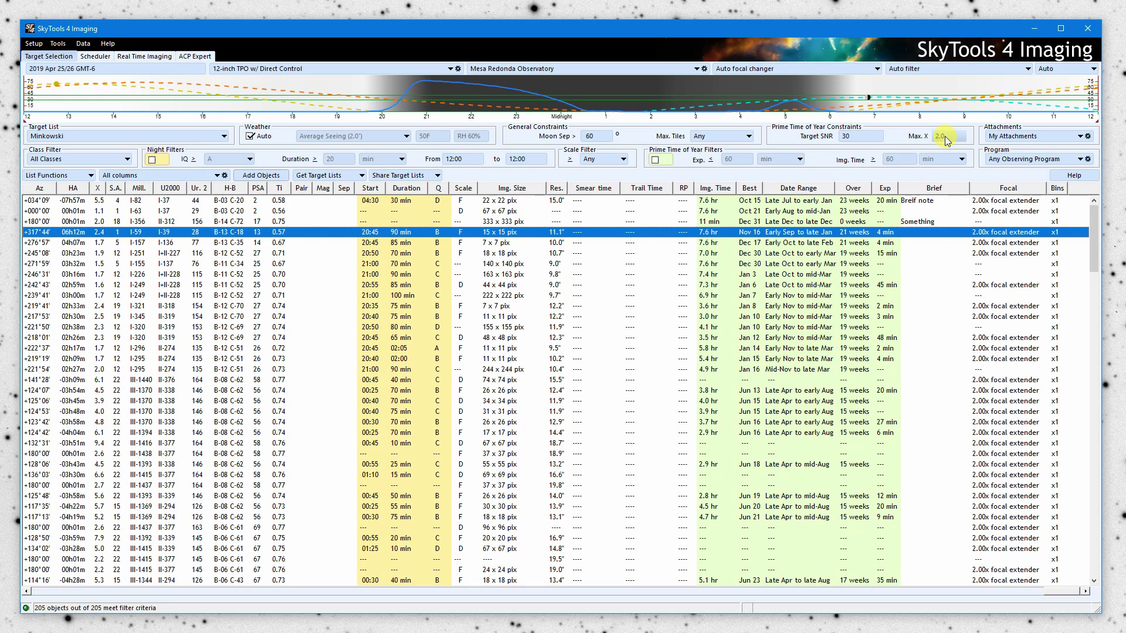
# Set the prime time of year constraints to Max. X 1.2 and Target SNR 60, and enable the prime time of year filters
pyautogui.write('1.2')
pyautogui.press('Return')
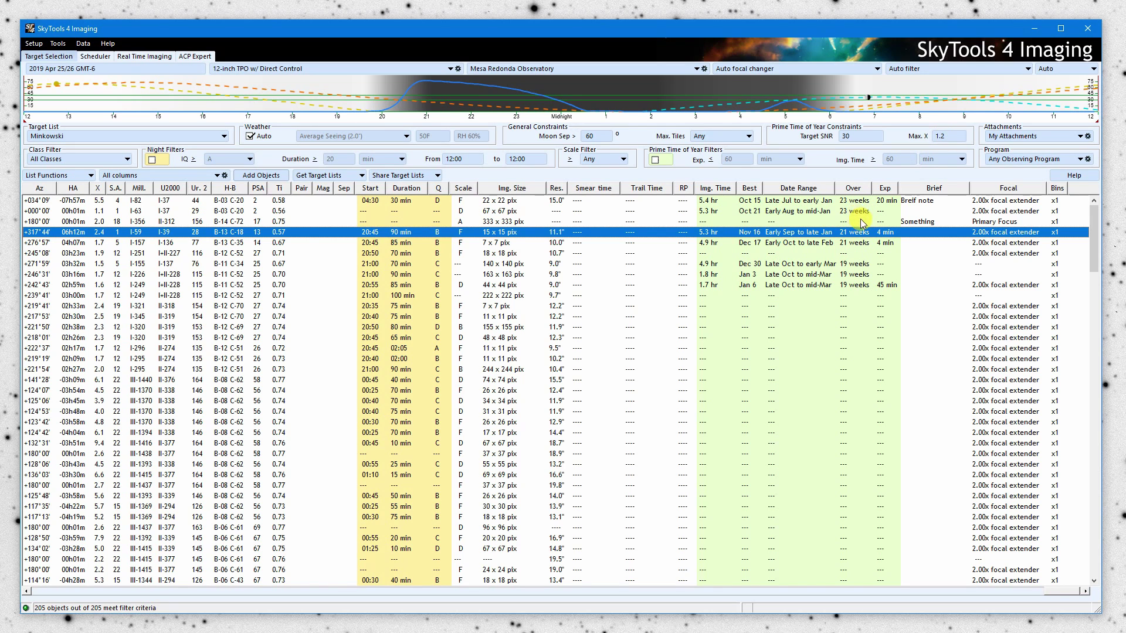
pyautogui.doubleClick(858, 138)
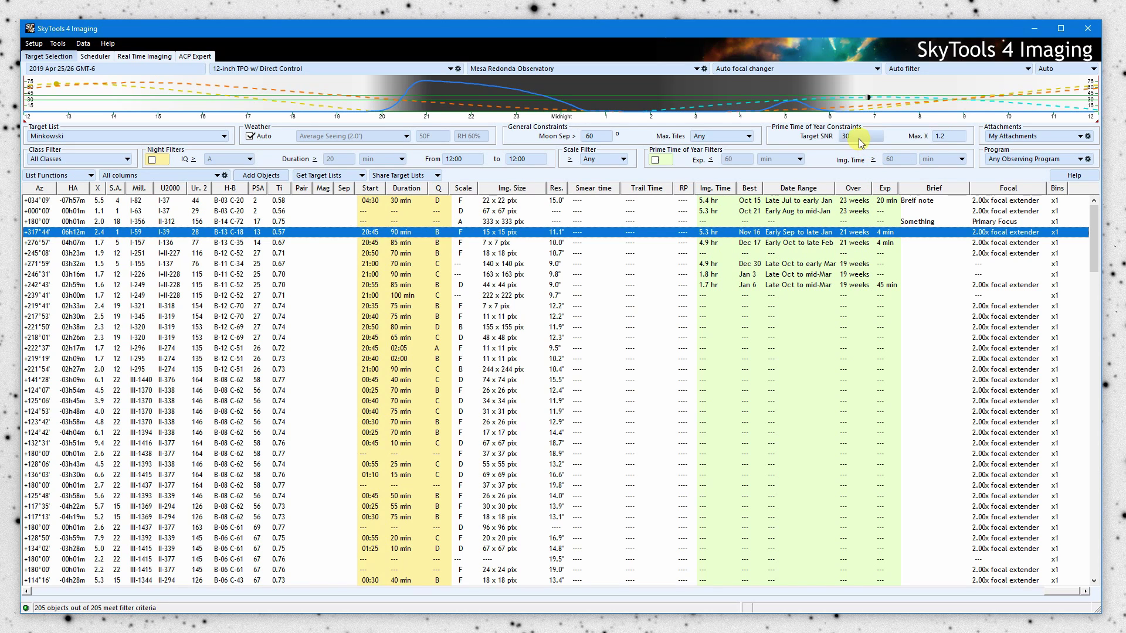
pyautogui.press('BackSpace')
pyautogui.write('60')
pyautogui.click(655, 160)
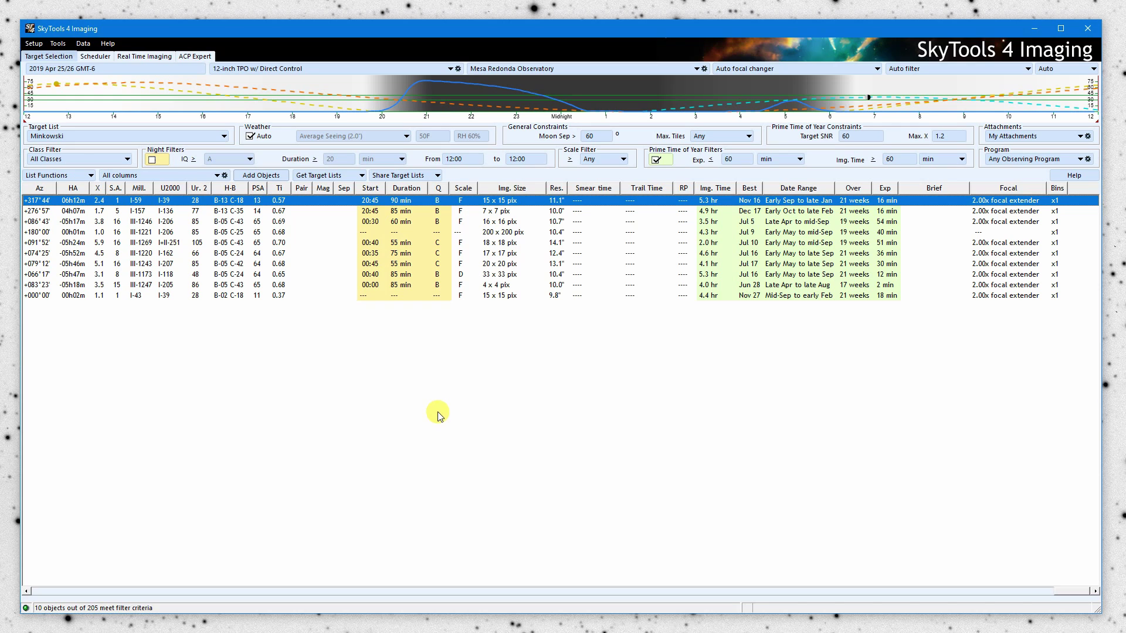
# Enable the night filters and set the minimum image quality (IQ) to B
pyautogui.click(160, 158)
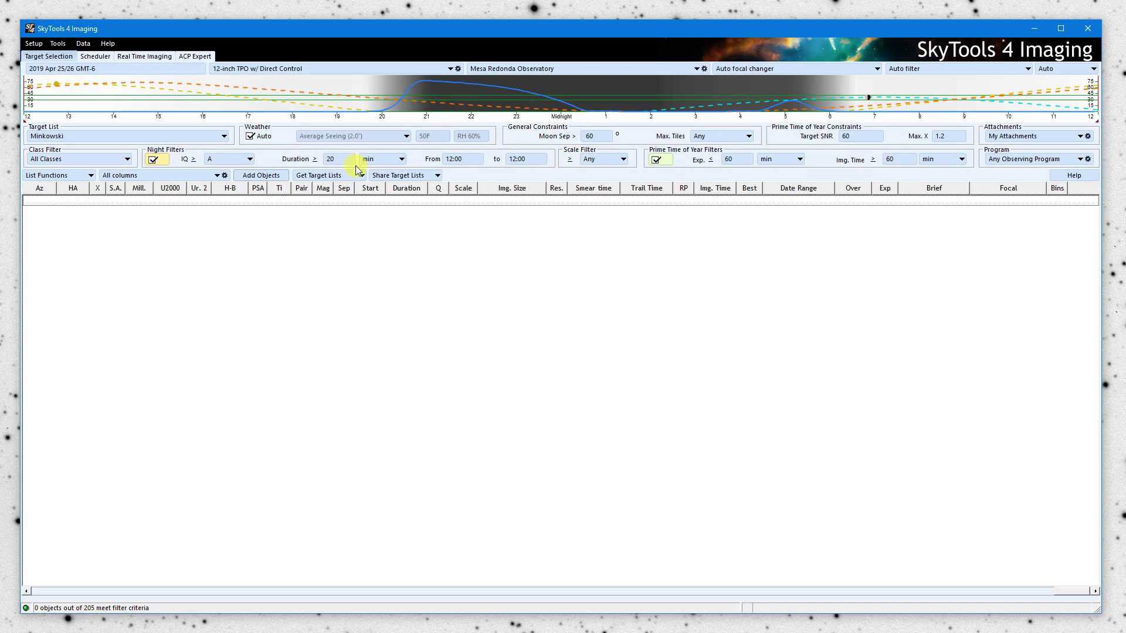
pyautogui.moveTo(269, 113)
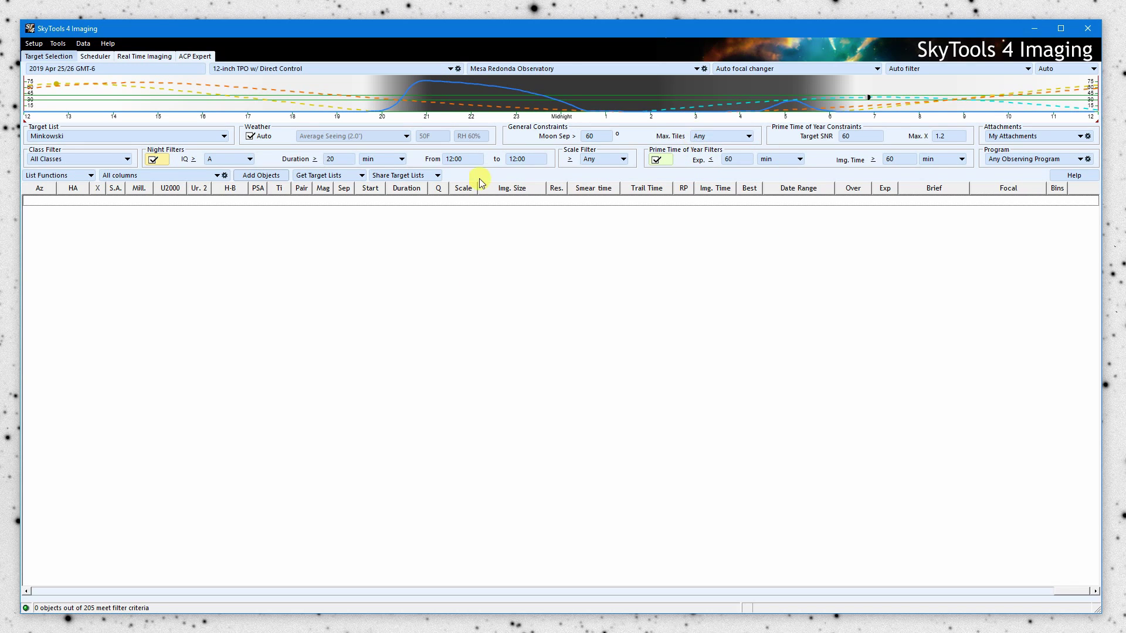
pyautogui.click(230, 159)
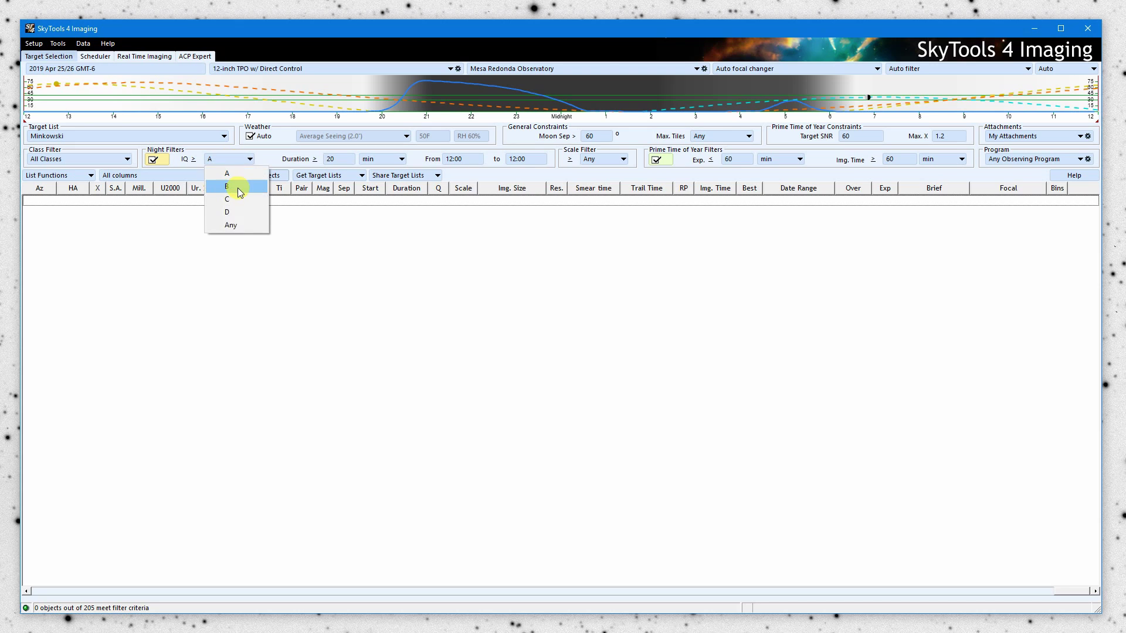
pyautogui.click(238, 187)
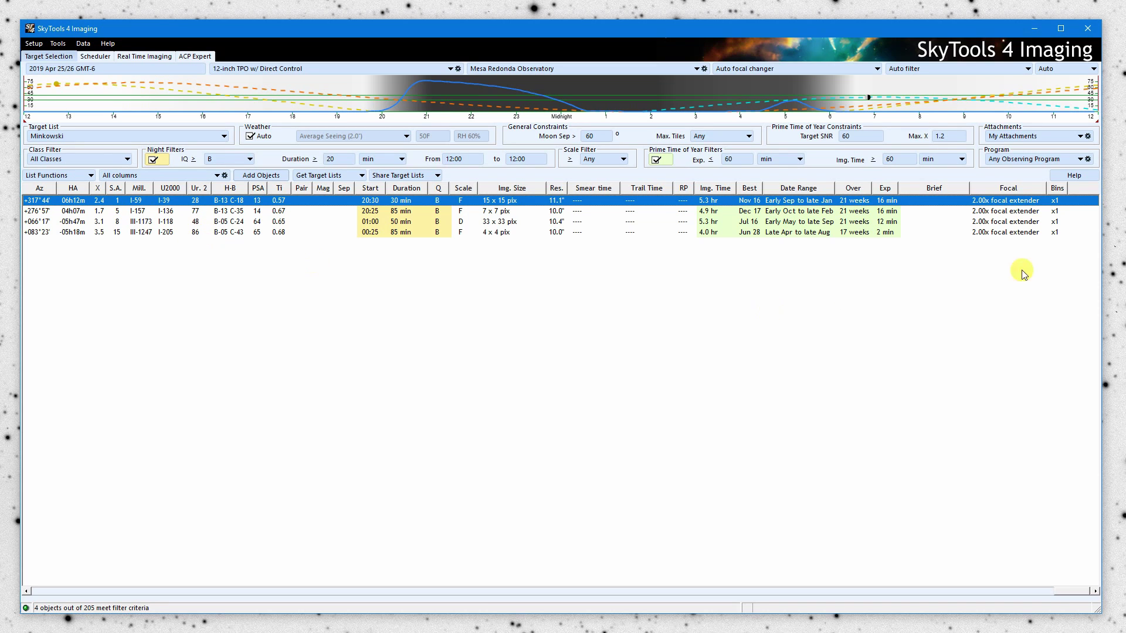
# Switch the target list to the Deep Sky columns and step through the filtered targets to compare their altitude curves
pyautogui.click(141, 176)
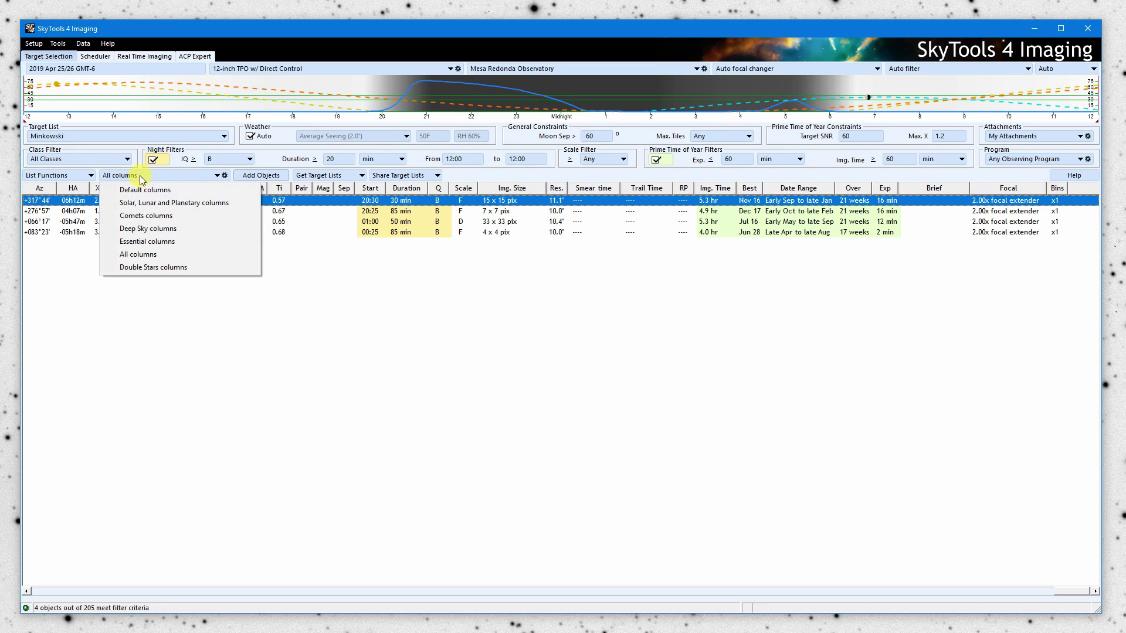
pyautogui.click(149, 230)
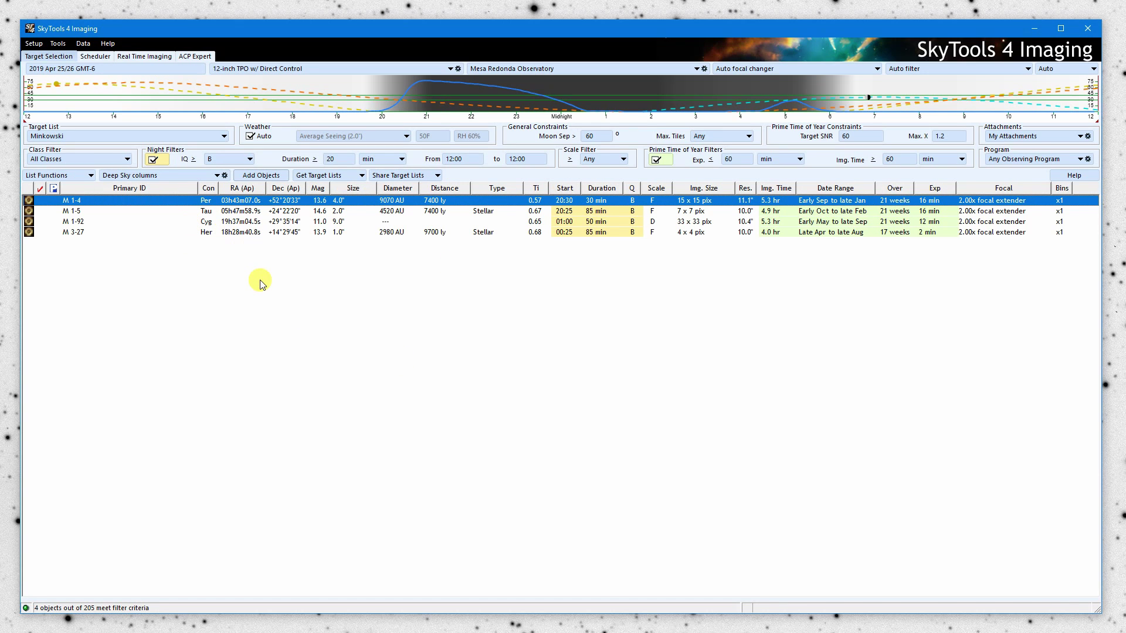
pyautogui.click(79, 222)
pyautogui.press('Down')
pyautogui.press('Up')
pyautogui.press('Up')
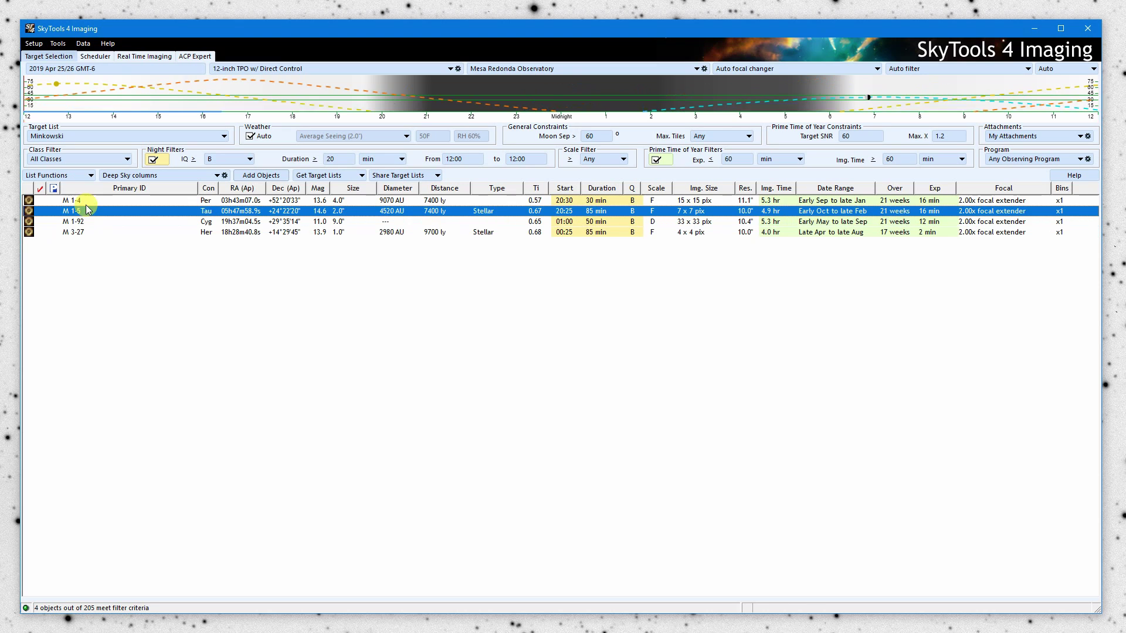
pyautogui.press('Up')
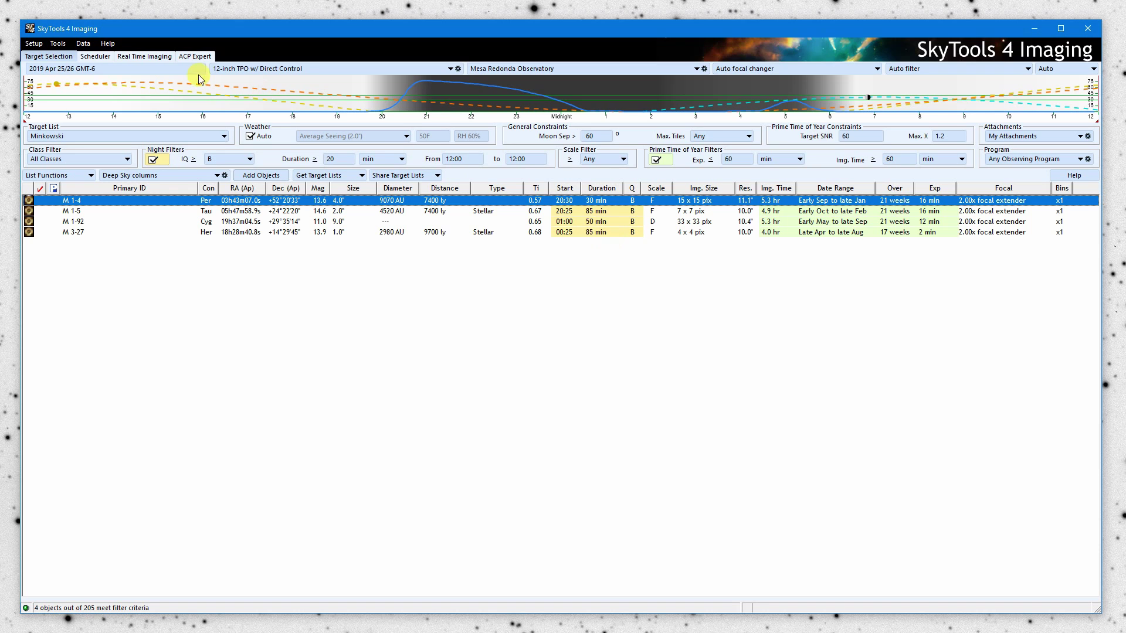
pyautogui.click(477, 352)
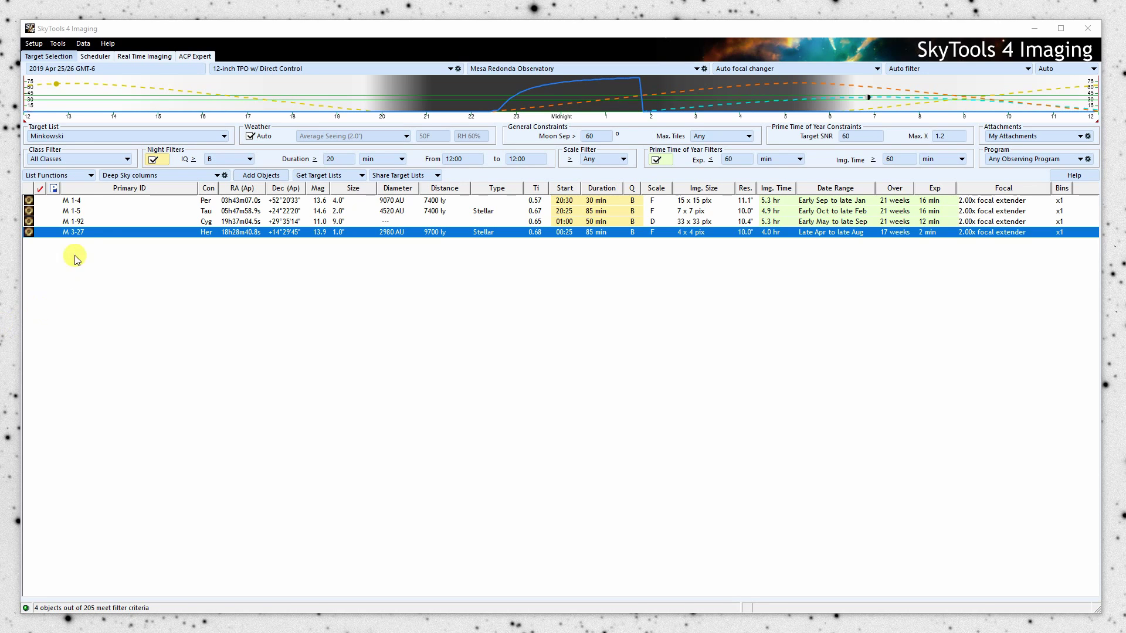
# Refresh the target list, and turn off both the night filters and the prime time of year filters
pyautogui.click(82, 177)
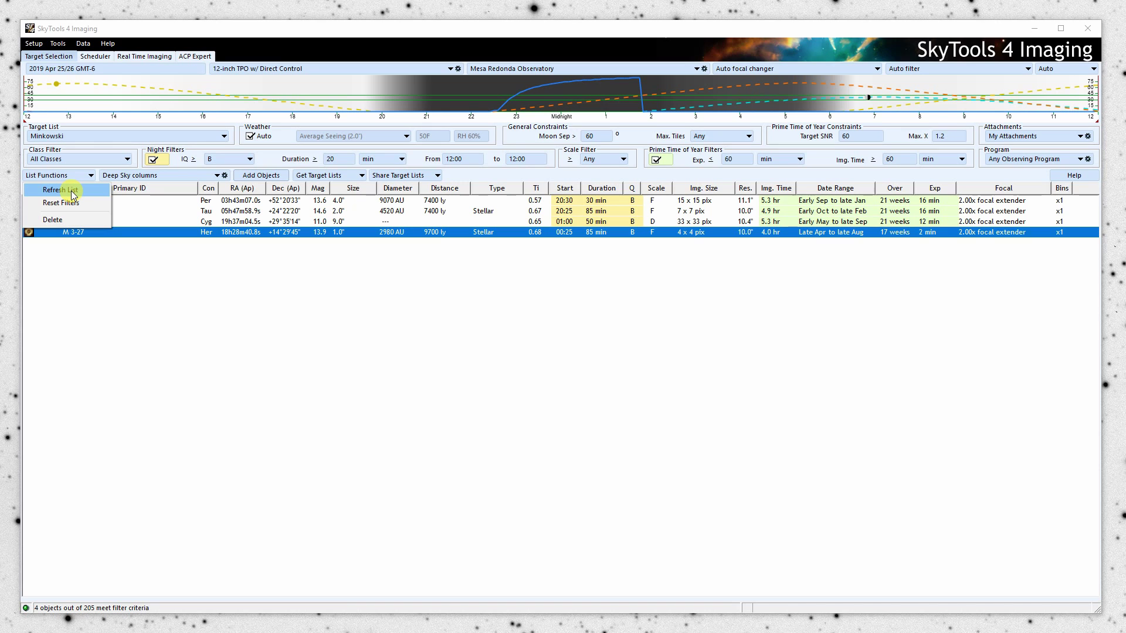
pyautogui.click(60, 190)
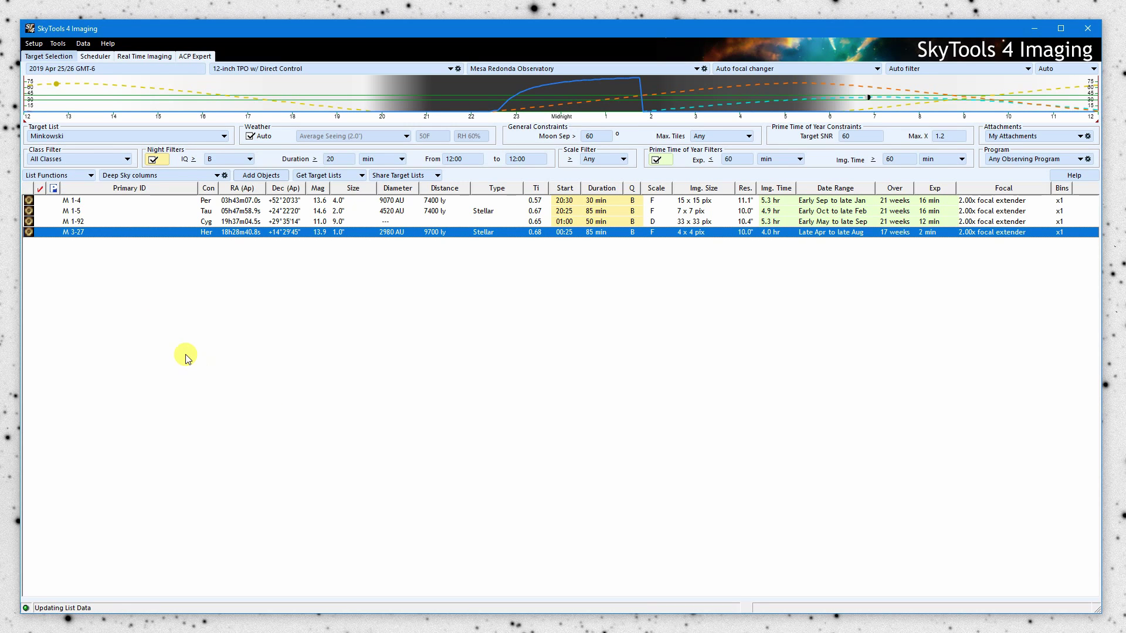
pyautogui.click(65, 177)
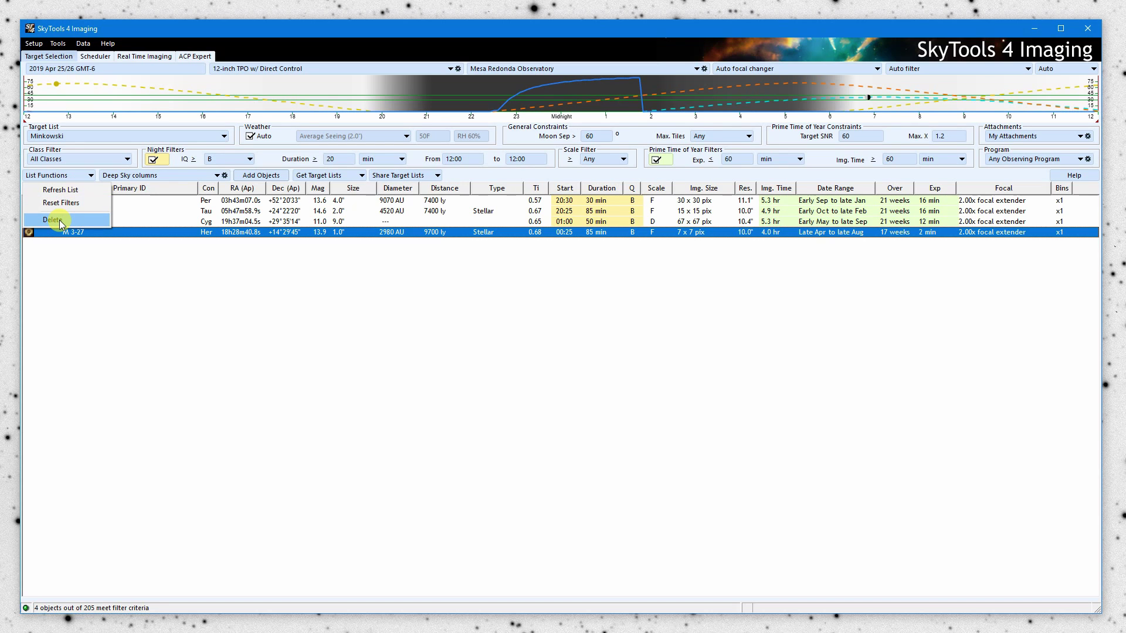
pyautogui.click(253, 235)
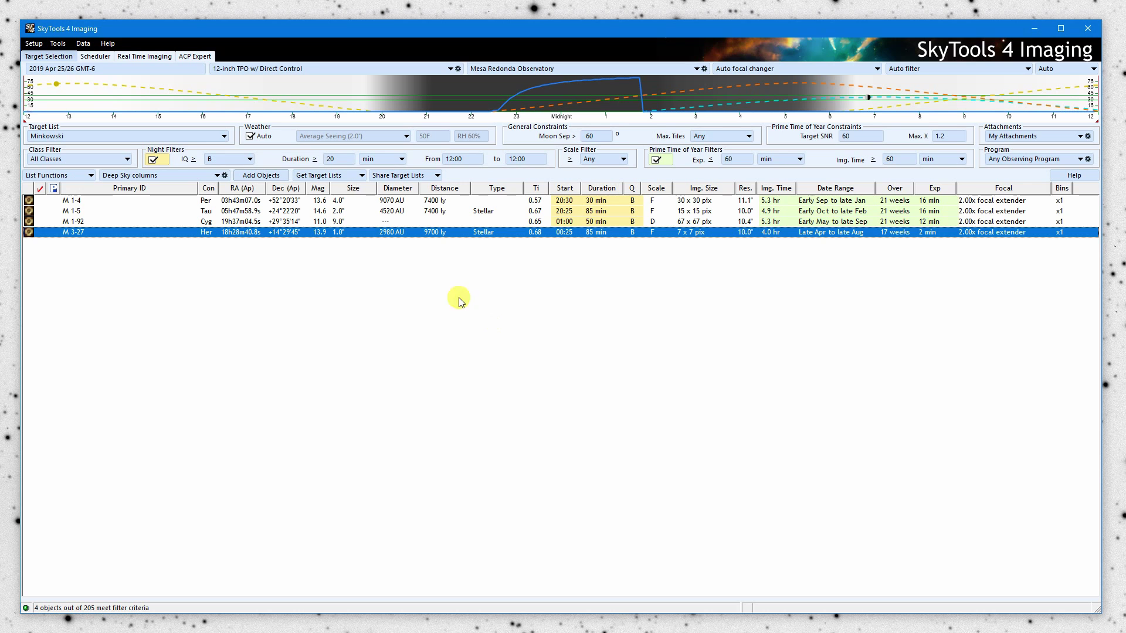
pyautogui.click(155, 160)
pyautogui.click(656, 160)
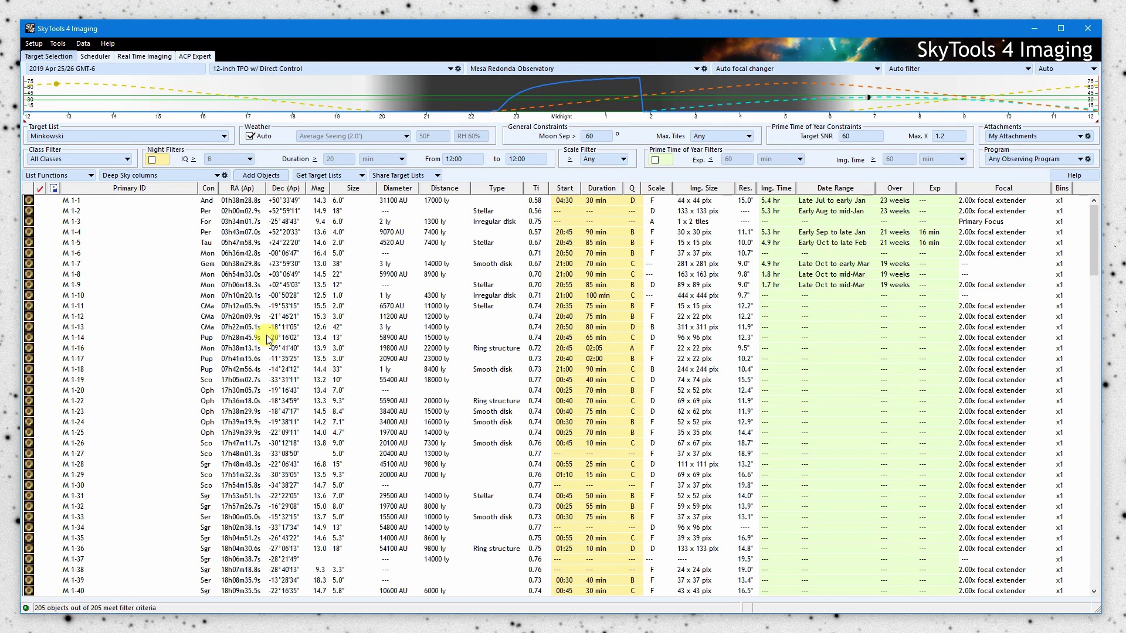
# Examine the exposure opportunities and required exposure time for M 1-17 in the Exposure Calculator, and close it
pyautogui.click(228, 358)
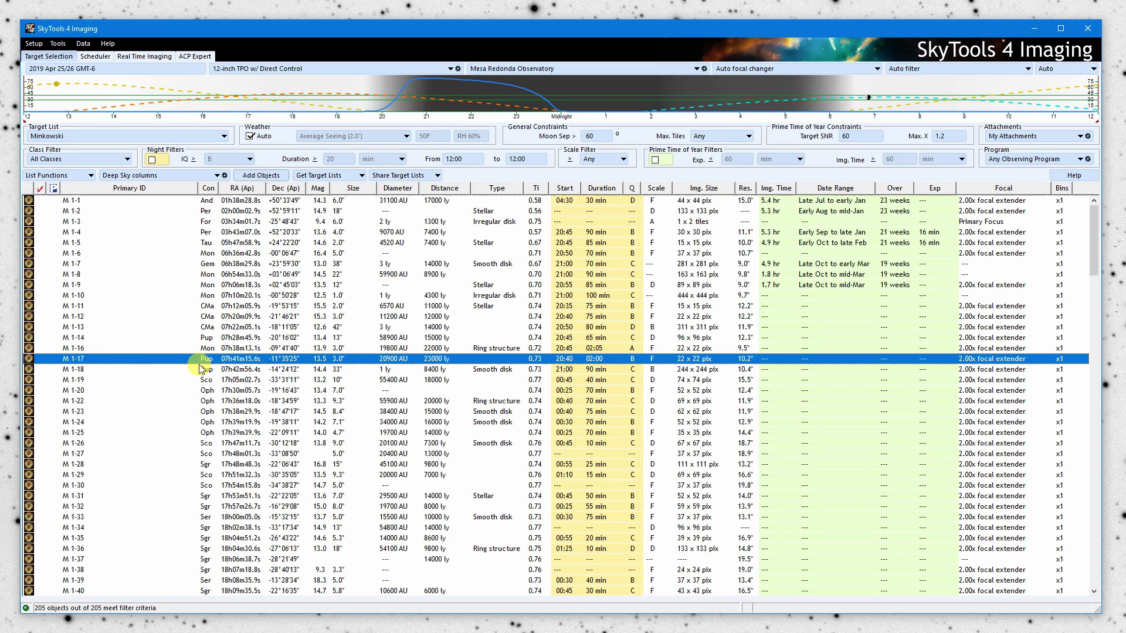
pyautogui.rightClick(100, 361)
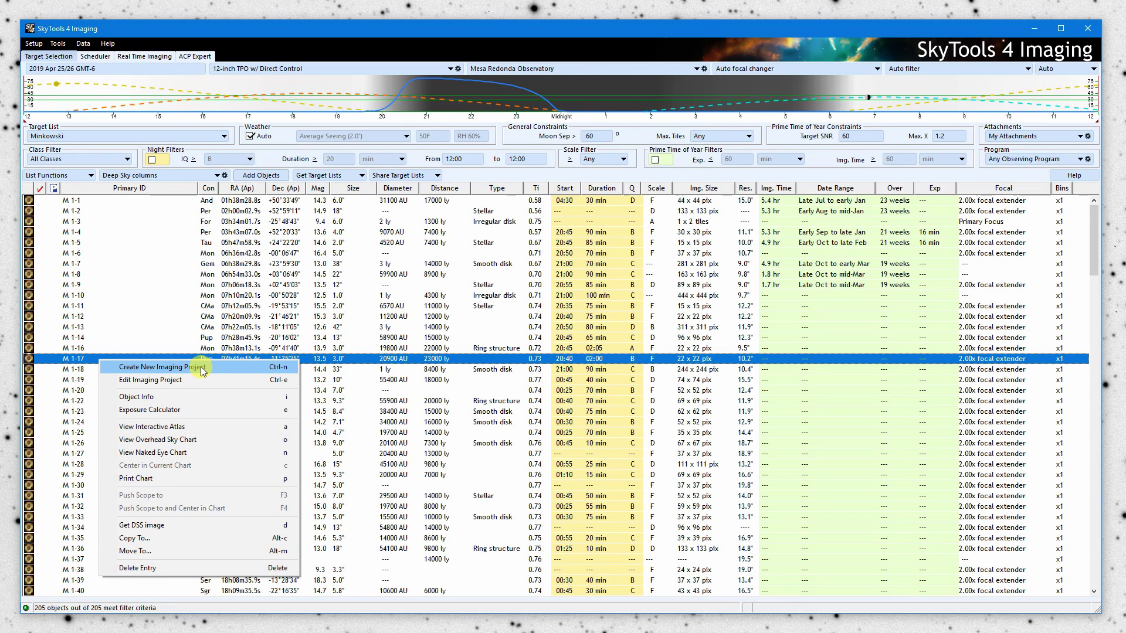
pyautogui.click(181, 409)
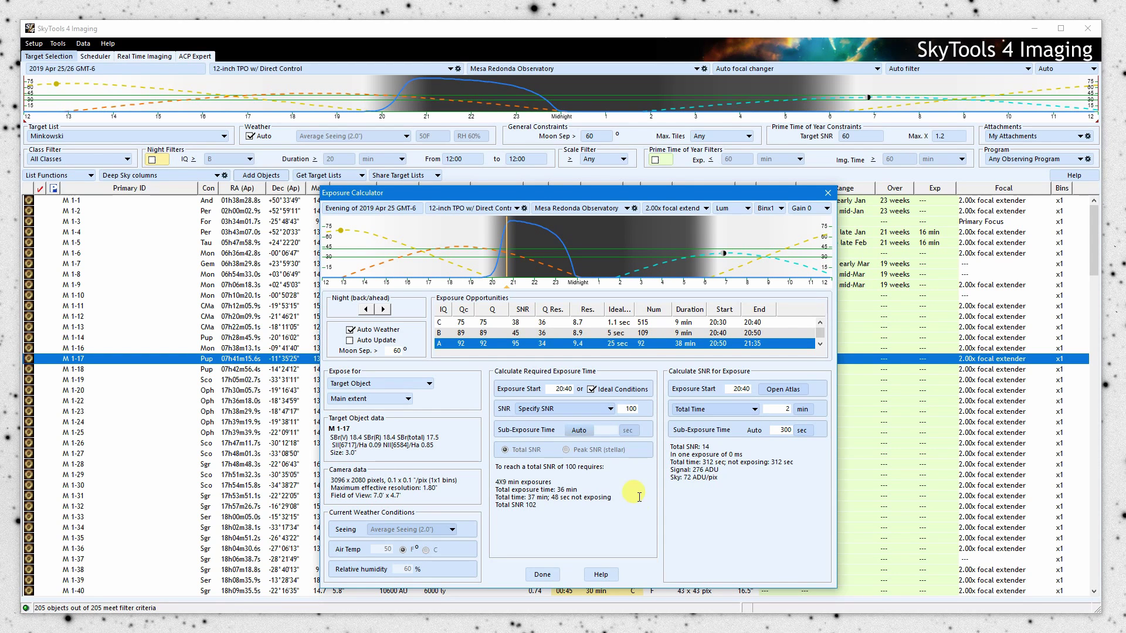
pyautogui.click(541, 574)
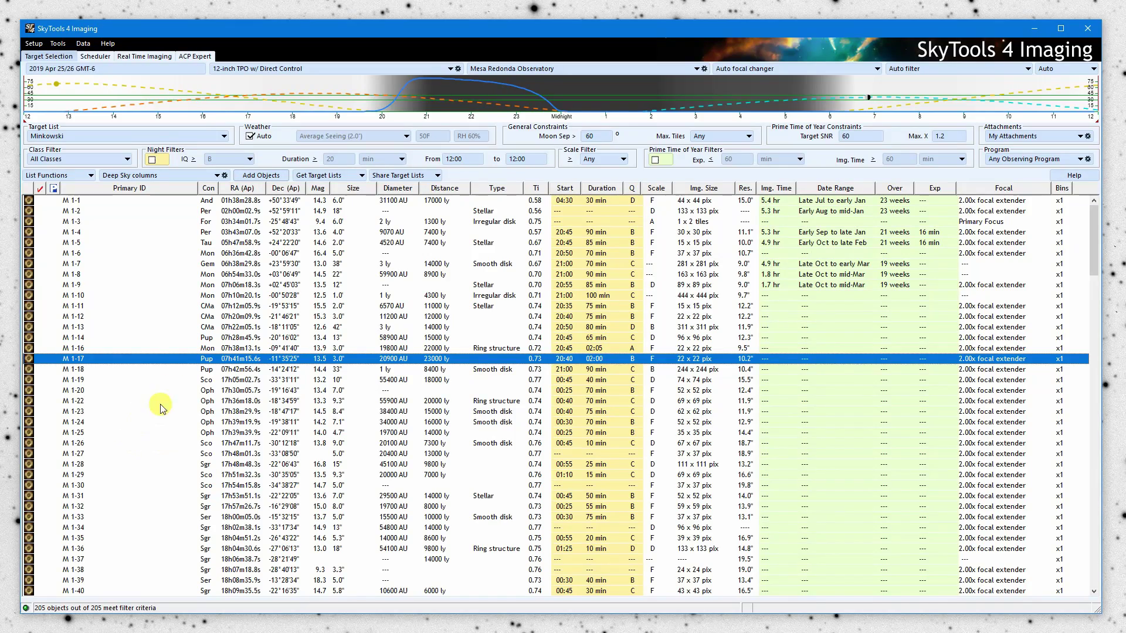
# Show M 1-17 in the Interactive Atlas and examine the star field around it up close
pyautogui.rightClick(153, 360)
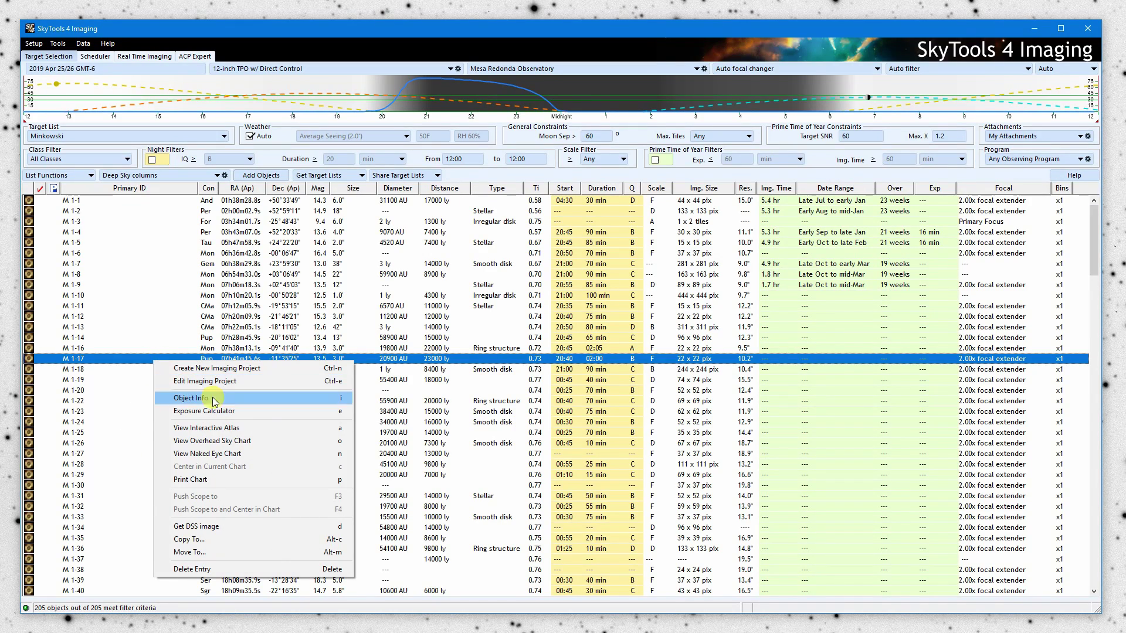
pyautogui.click(251, 426)
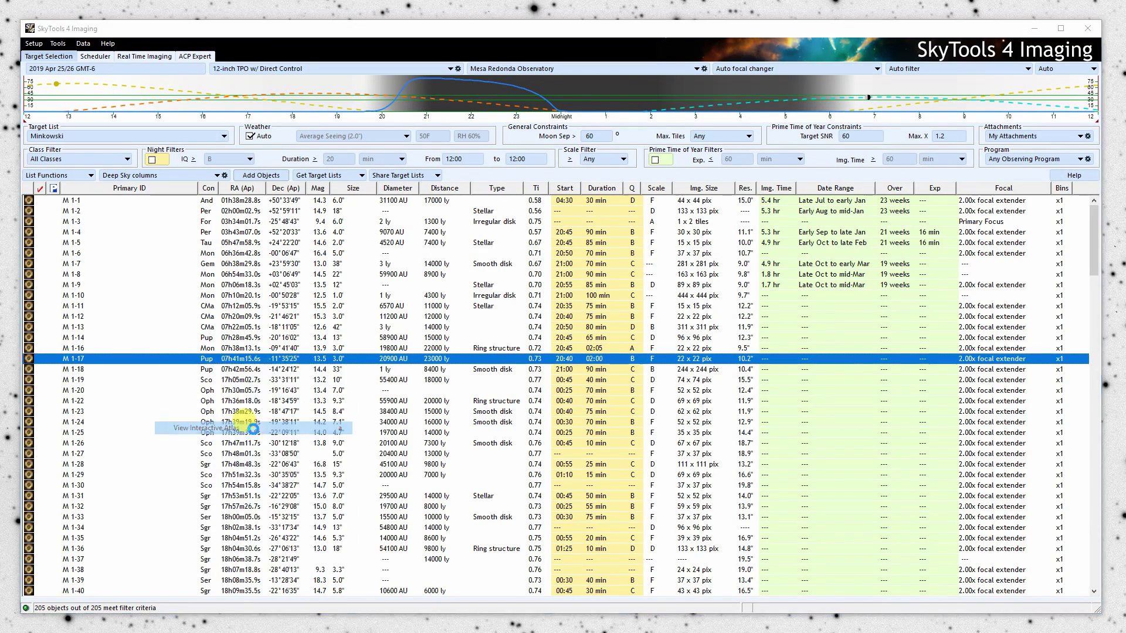
pyautogui.scroll(5, 599, 333)
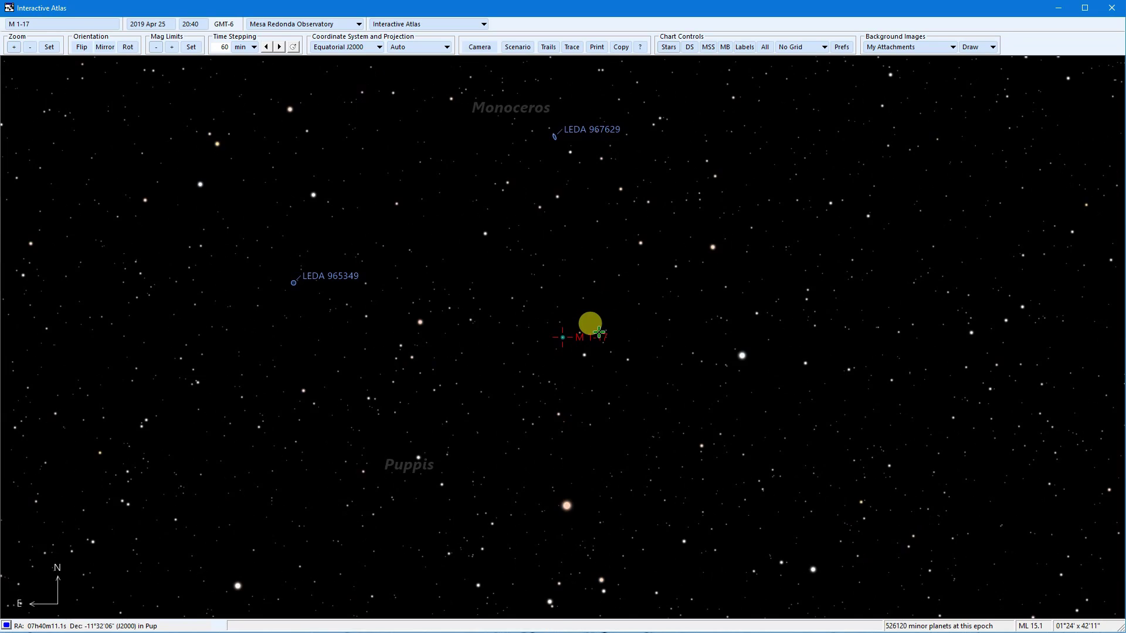
pyautogui.scroll(1, 597, 334)
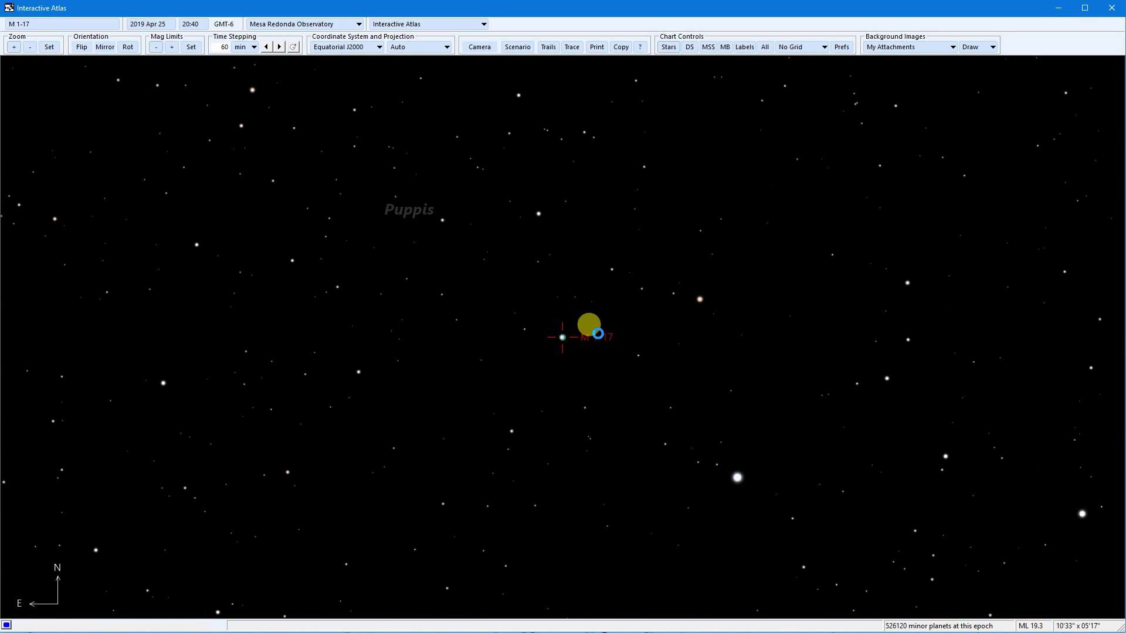
# Examine the surroundings of M 1-17 even closer in the Interactive Atlas, and close the atlas
pyautogui.scroll(1, 597, 333)
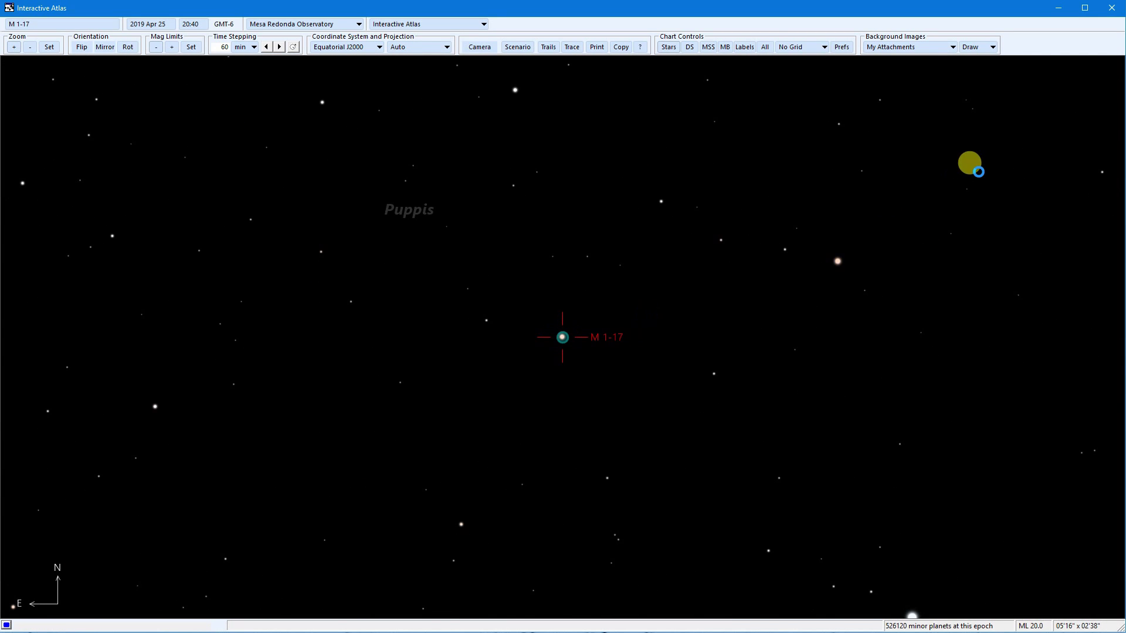
pyautogui.click(1116, 13)
pyautogui.rightClick(235, 362)
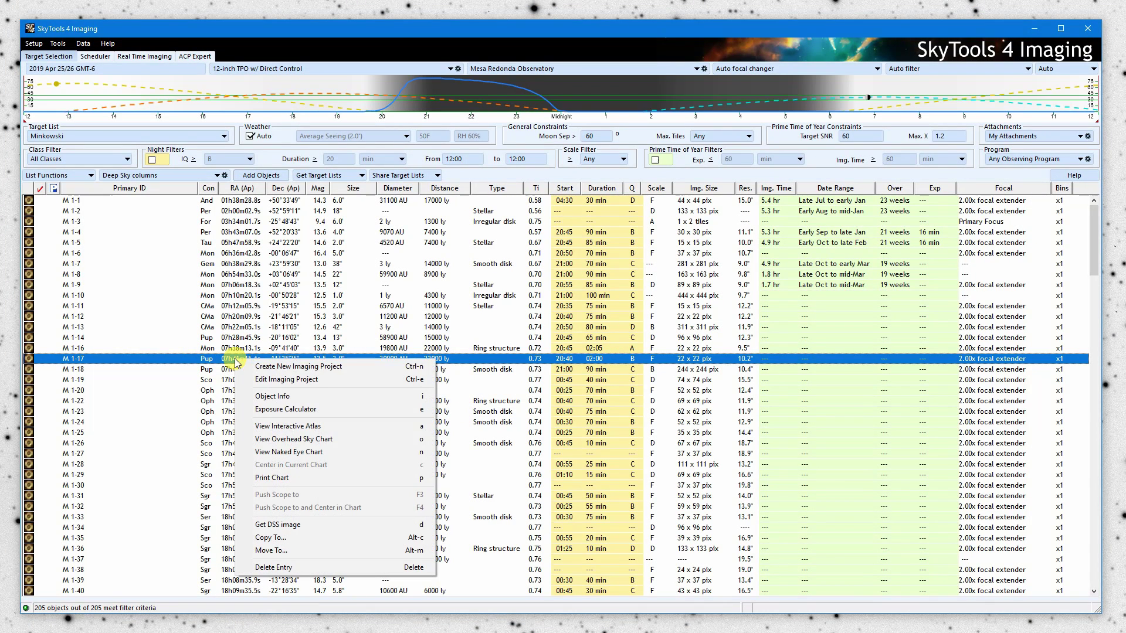
pyautogui.click(290, 538)
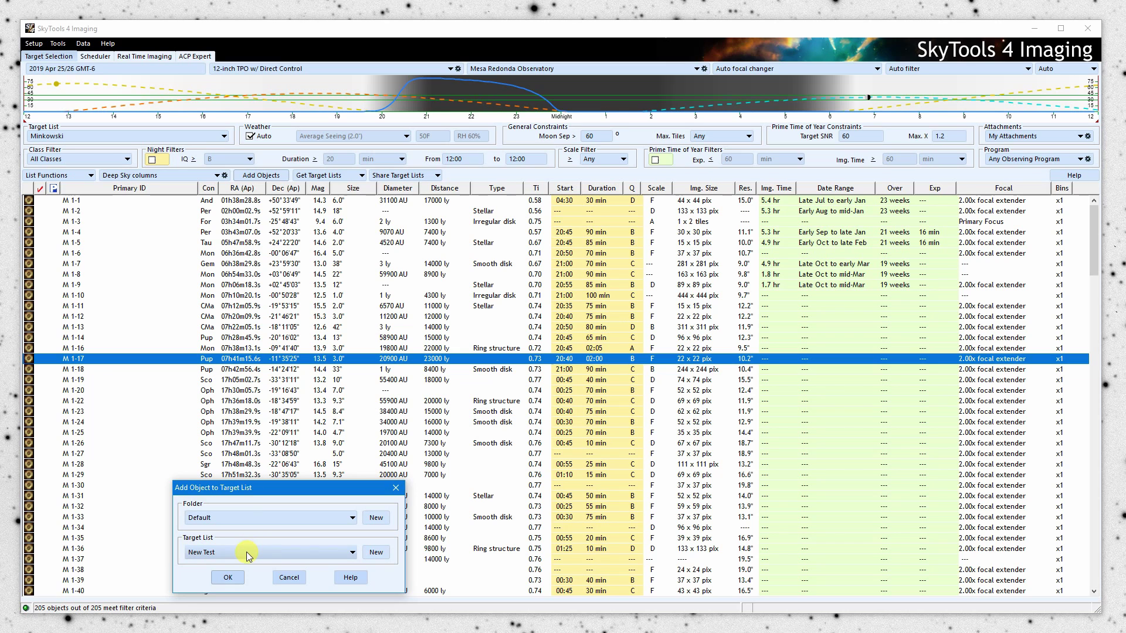
pyautogui.click(289, 578)
pyautogui.rightClick(228, 360)
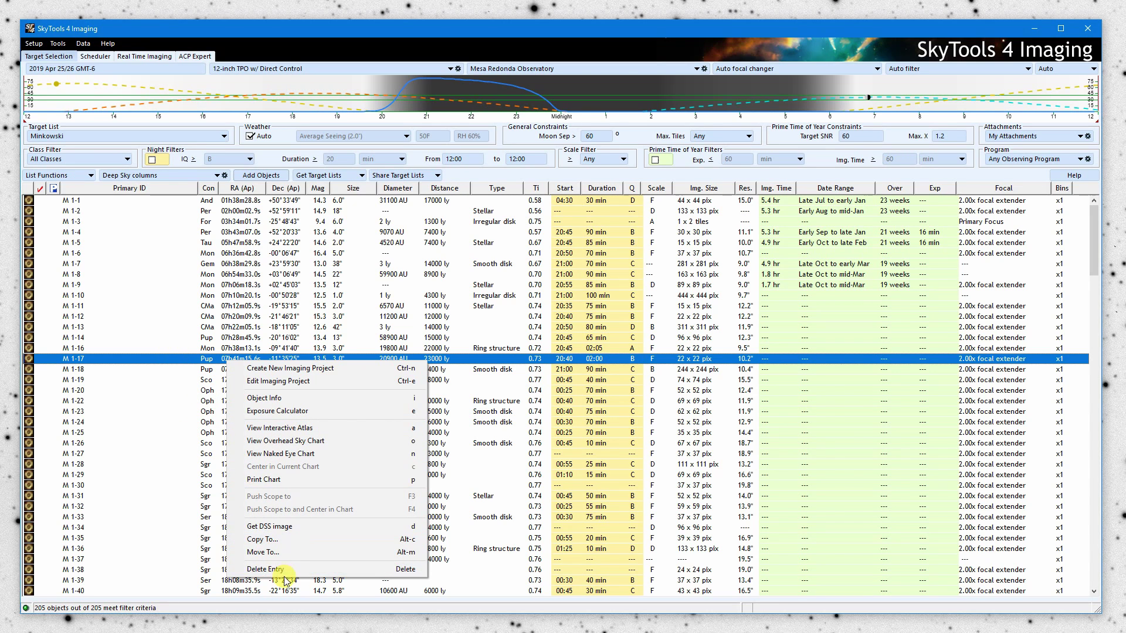
pyautogui.click(139, 360)
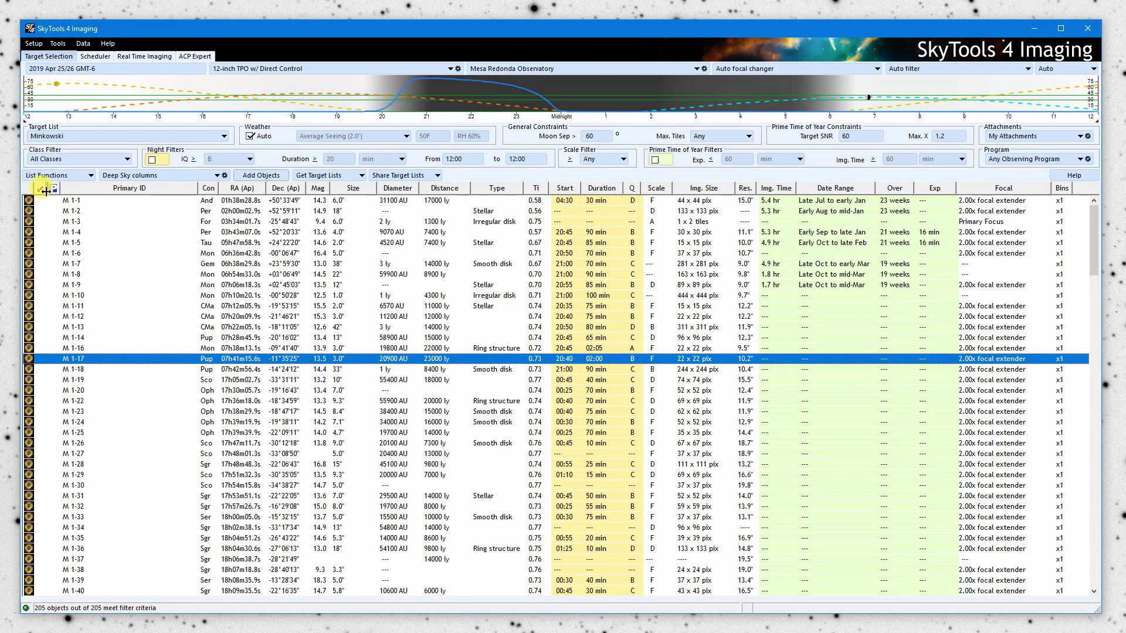
# Check the targets M 1-4, M 1-7, M 1-9 and M 1-10 in the target list
pyautogui.moveTo(45, 191); pyautogui.dragTo(47, 192)
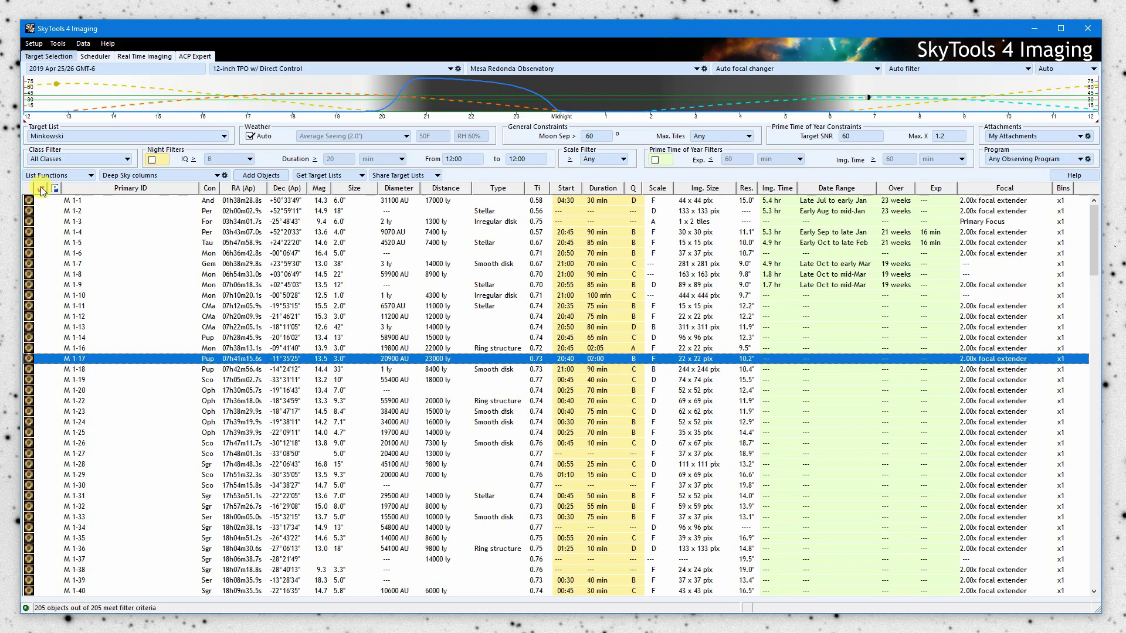
pyautogui.click(42, 232)
pyautogui.click(42, 263)
pyautogui.click(41, 285)
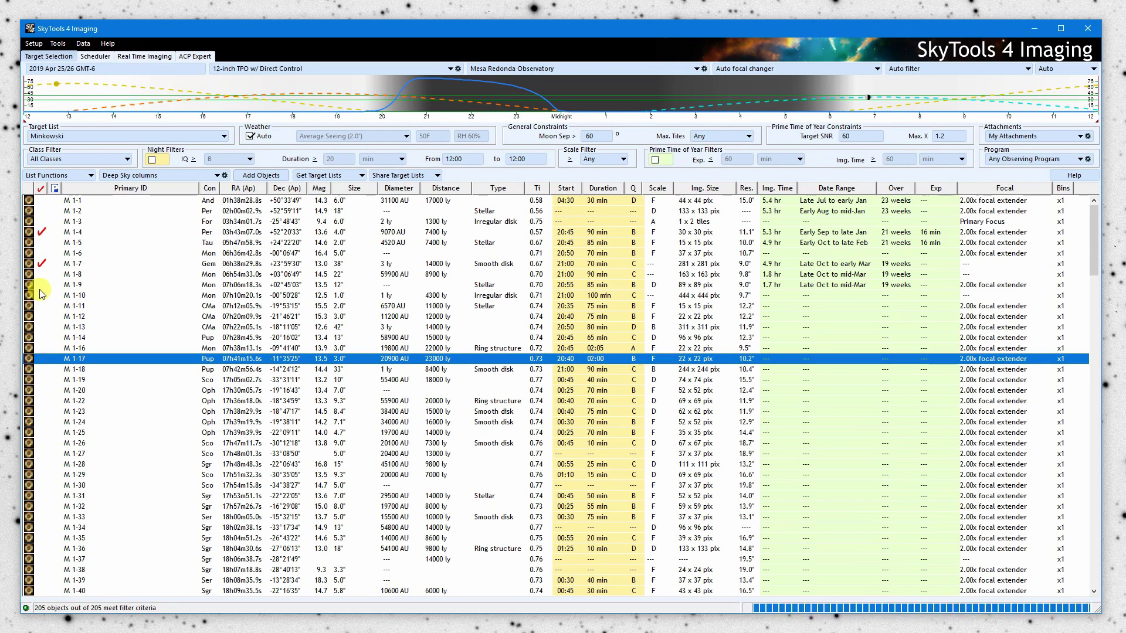
pyautogui.click(41, 295)
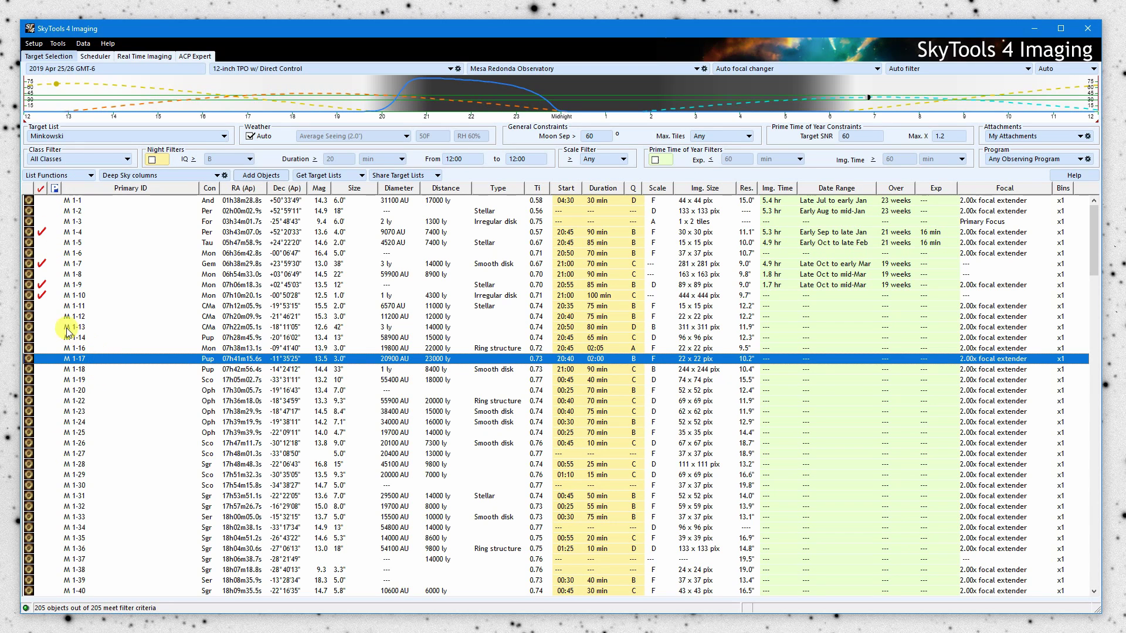
# View the Overhead Sky Chart for all checked entries, and close the chart
pyautogui.rightClick(42, 311)
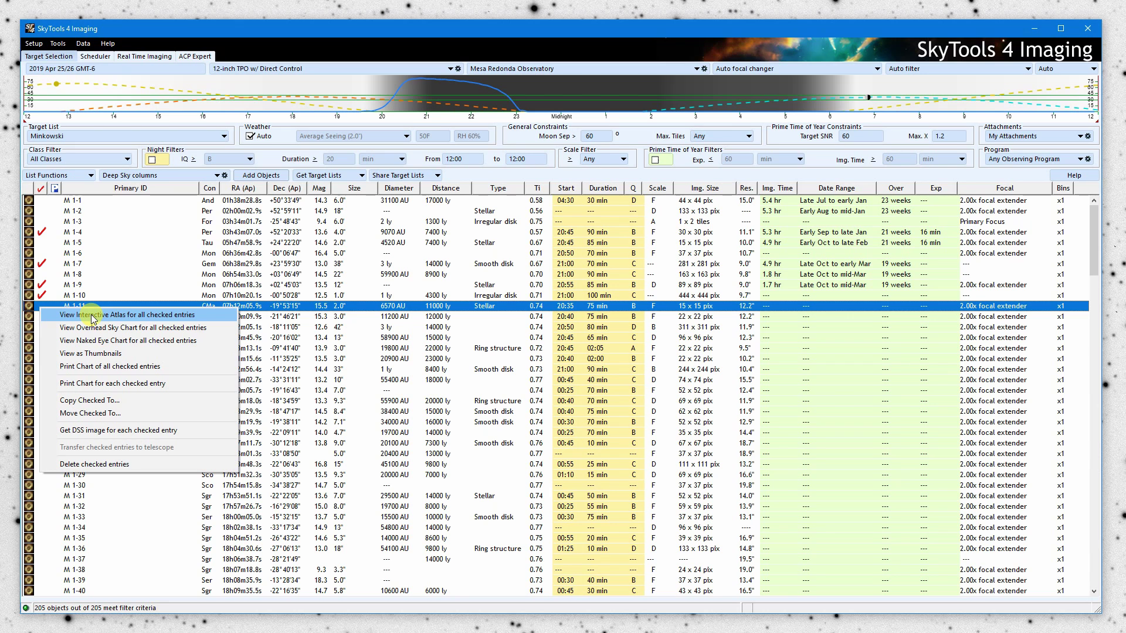
pyautogui.click(147, 331)
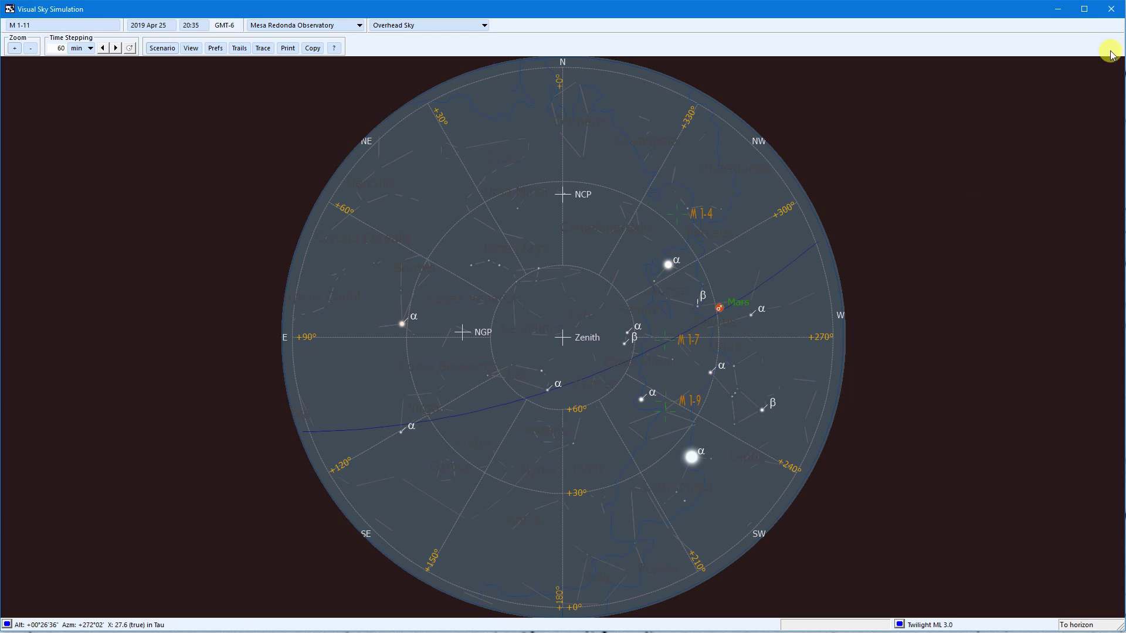
pyautogui.click(1111, 8)
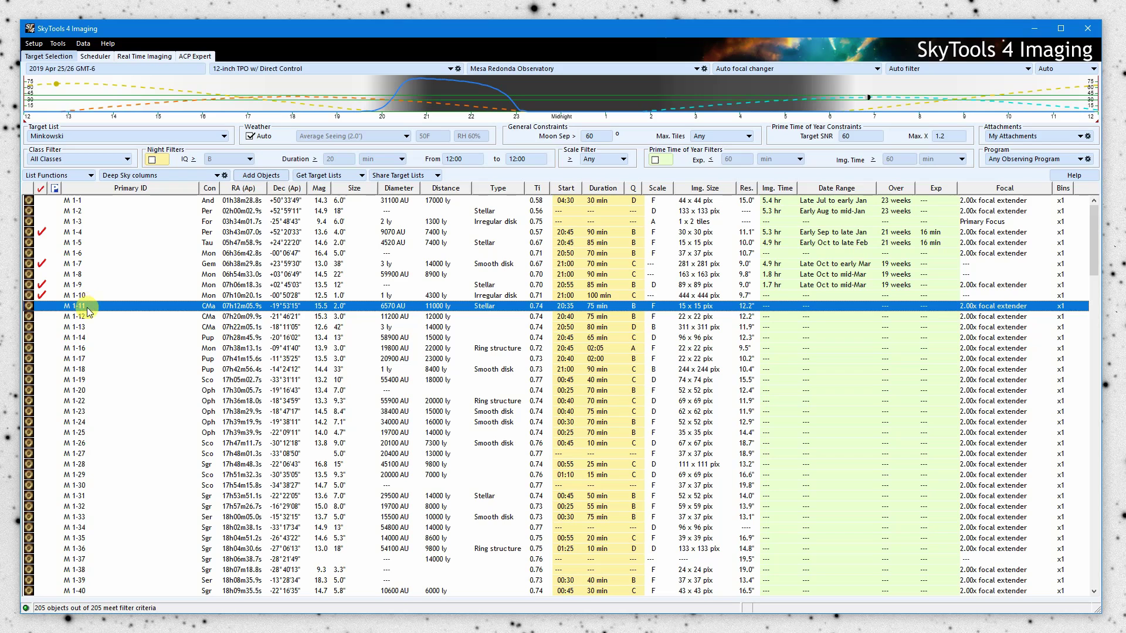
pyautogui.rightClick(85, 294)
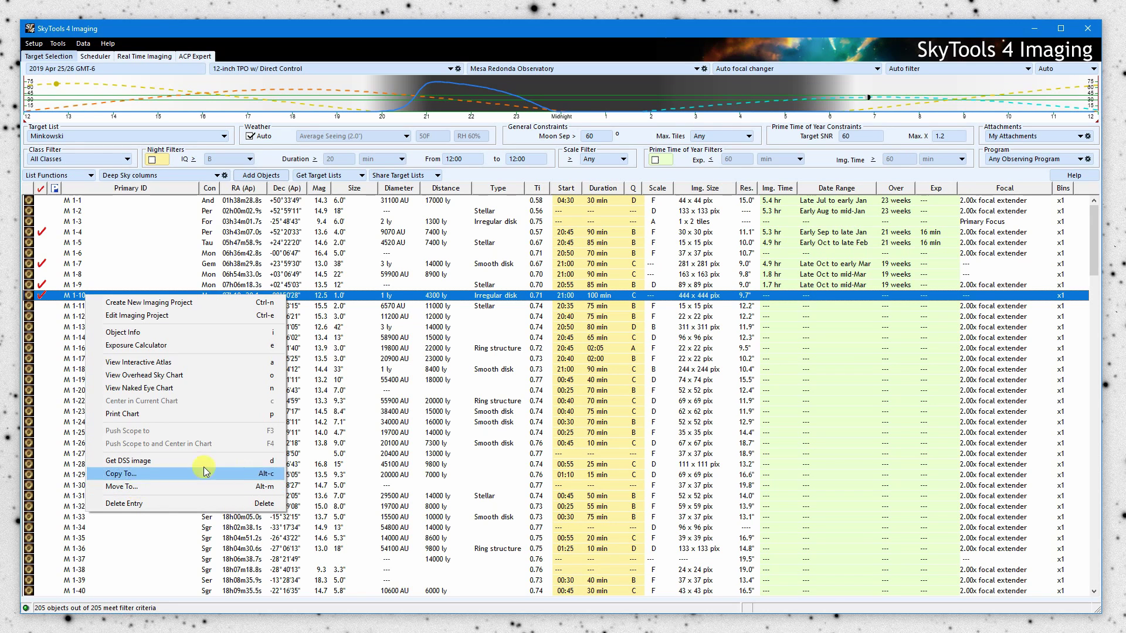
pyautogui.click(336, 300)
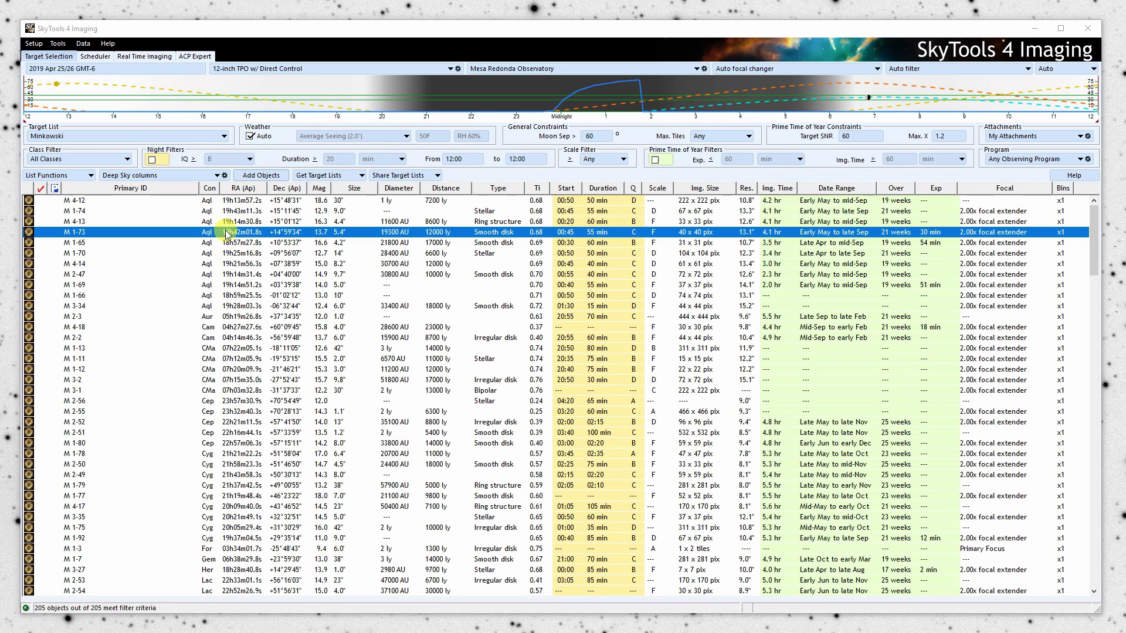
# Check the whole range of targets from M 4-12 through M 3-34
pyautogui.click(215, 202)
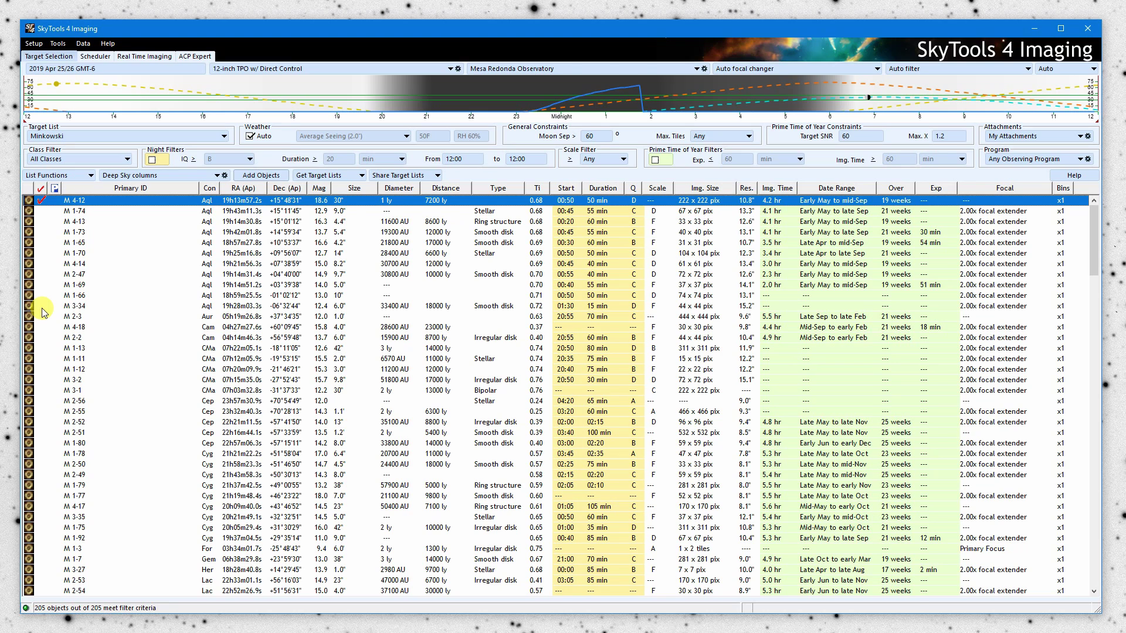
pyautogui.keyDown('shift'); pyautogui.click(41, 306); pyautogui.keyUp('shift')
# Check all targets in the Minkowski list, and clear all the check marks again
pyautogui.click(42, 193)
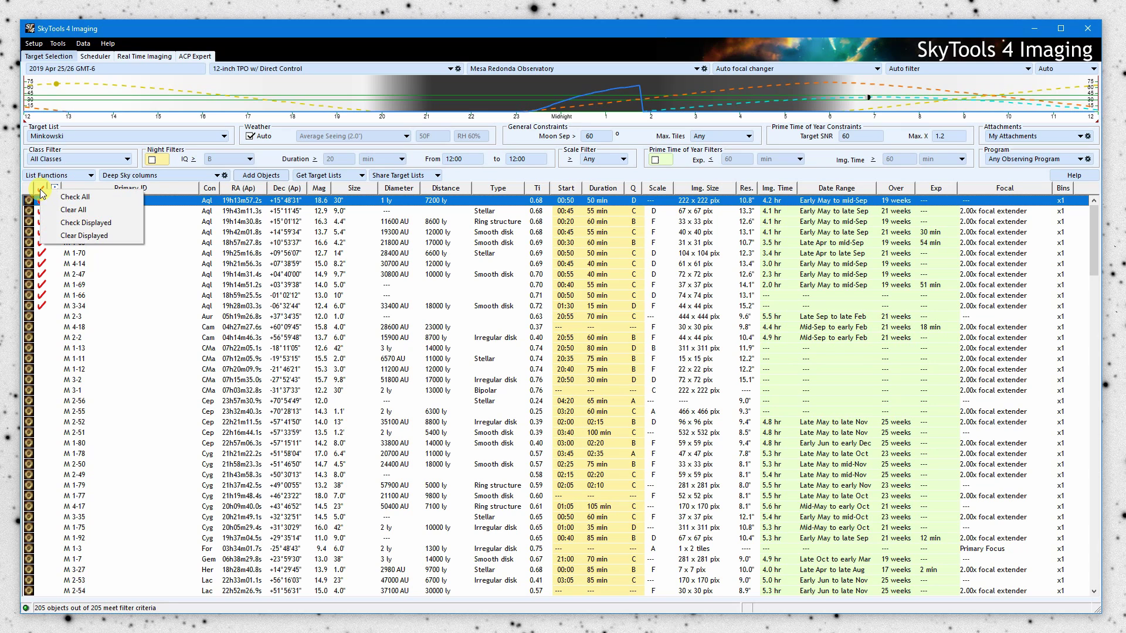
pyautogui.click(88, 197)
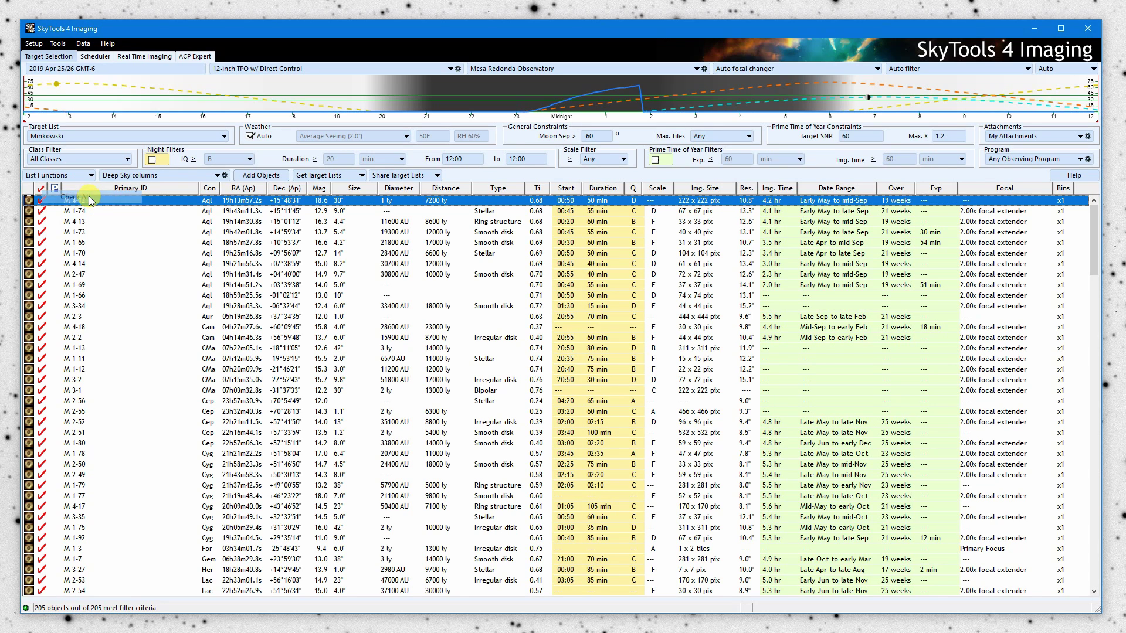
pyautogui.click(42, 193)
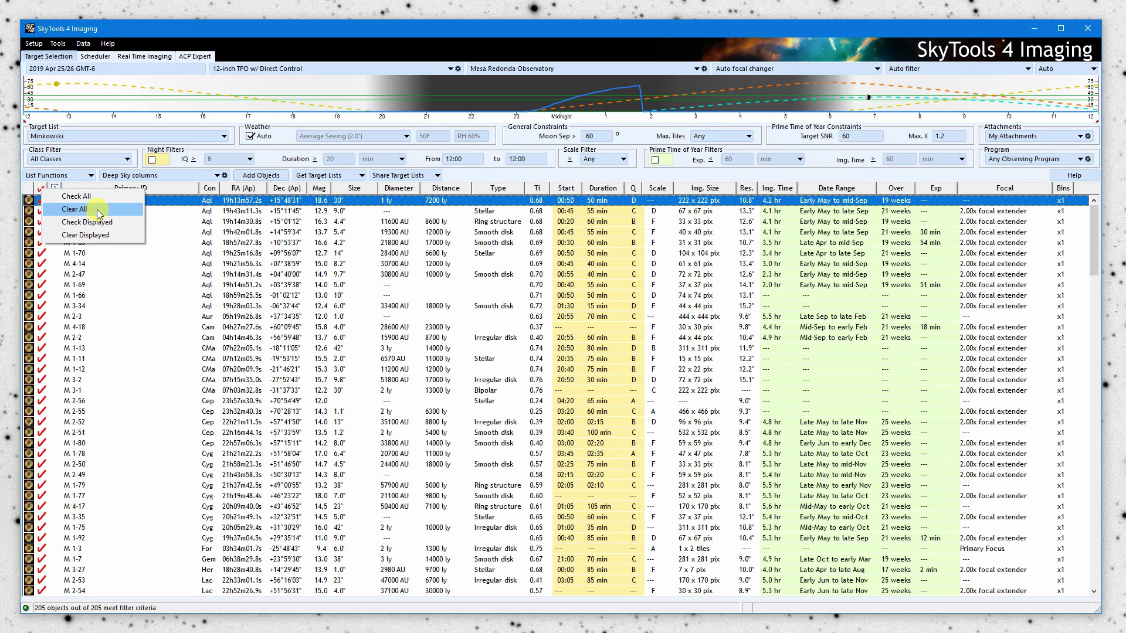
pyautogui.click(97, 209)
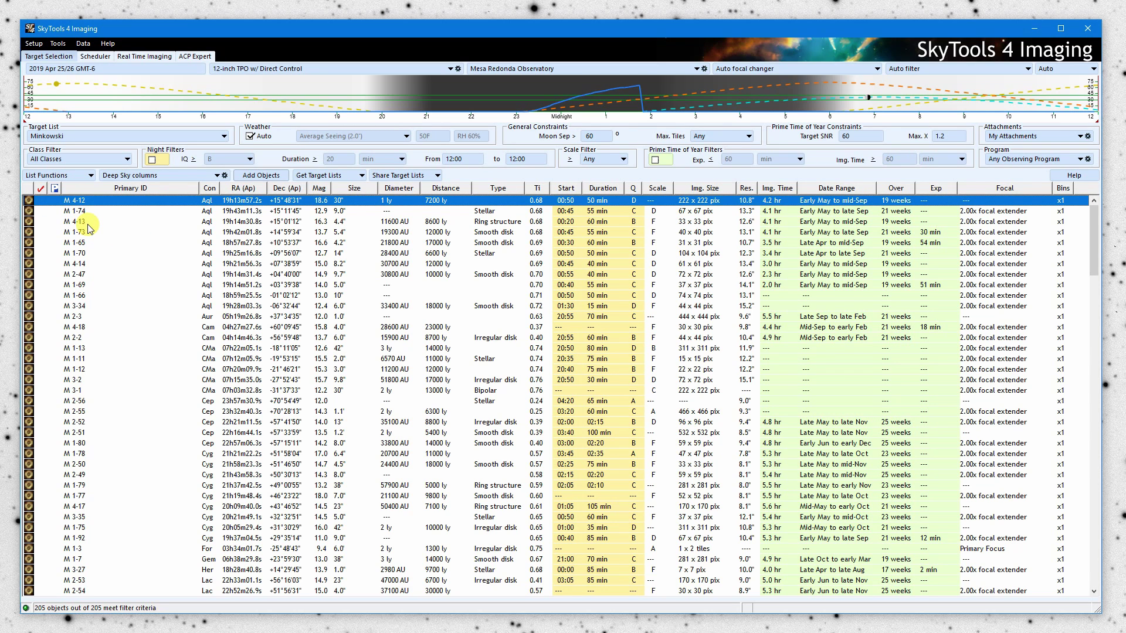
# Turn on the night filters and the prime time of year filters, and check all displayed targets
pyautogui.click(153, 159)
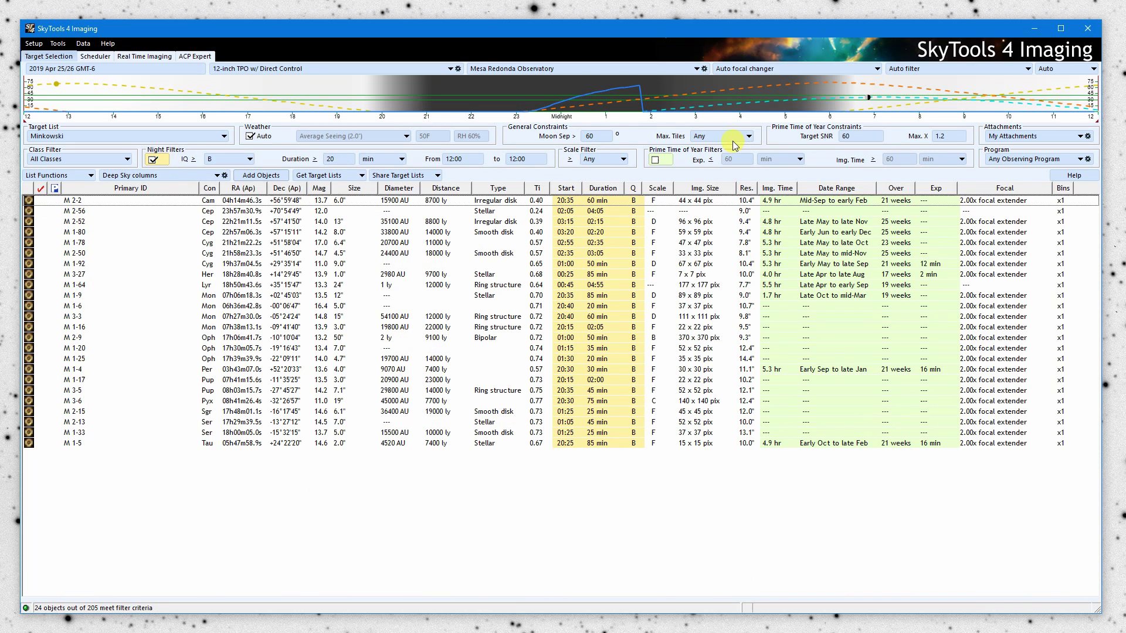
pyautogui.click(656, 159)
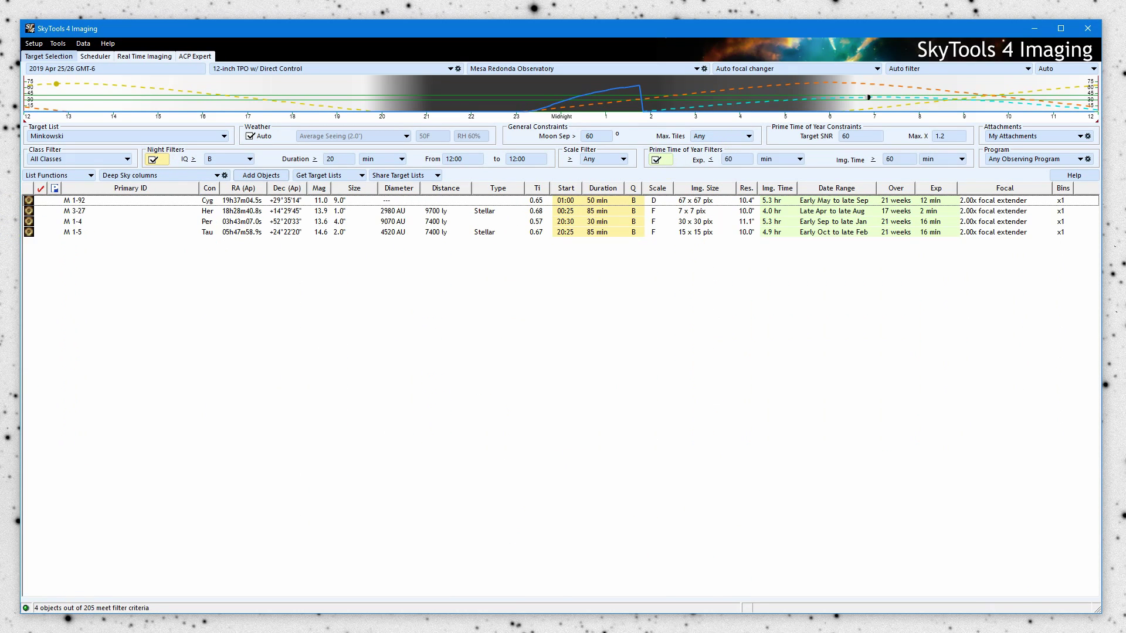
pyautogui.rightClick(42, 193)
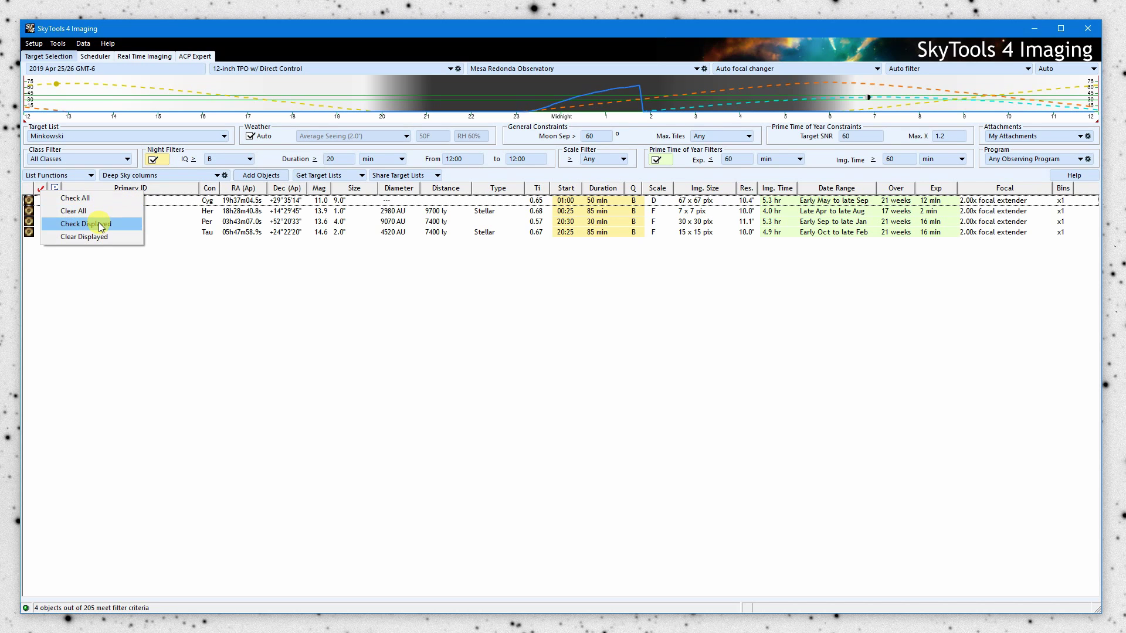
pyautogui.click(62, 221)
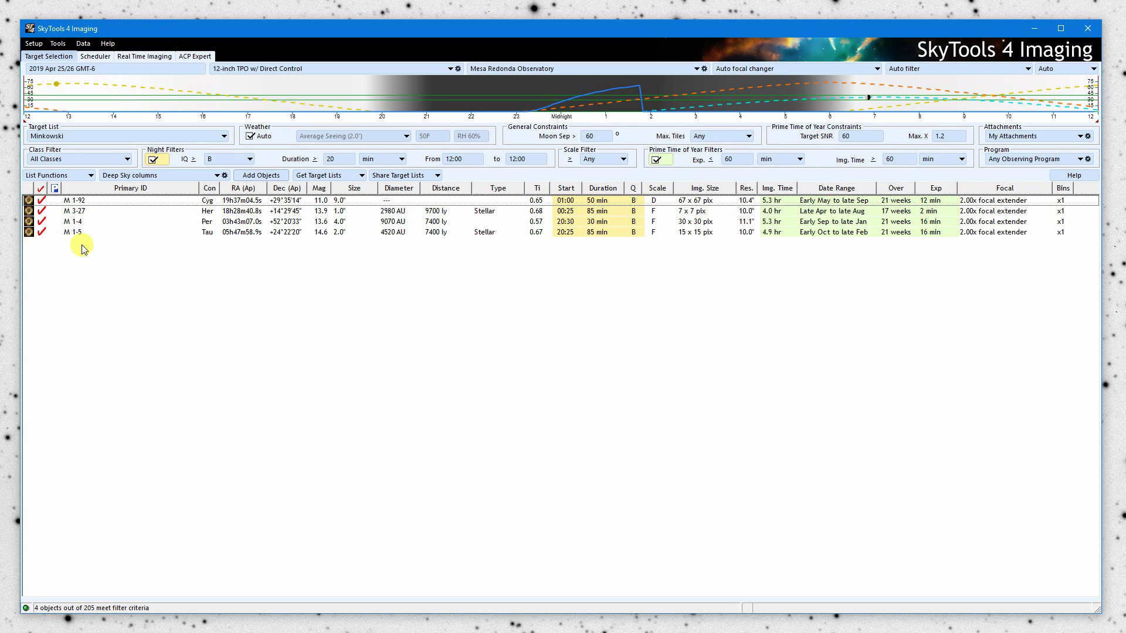
# Look over the operations available for checked entries, and clear the check marks of the displayed targets
pyautogui.rightClick(40, 212)
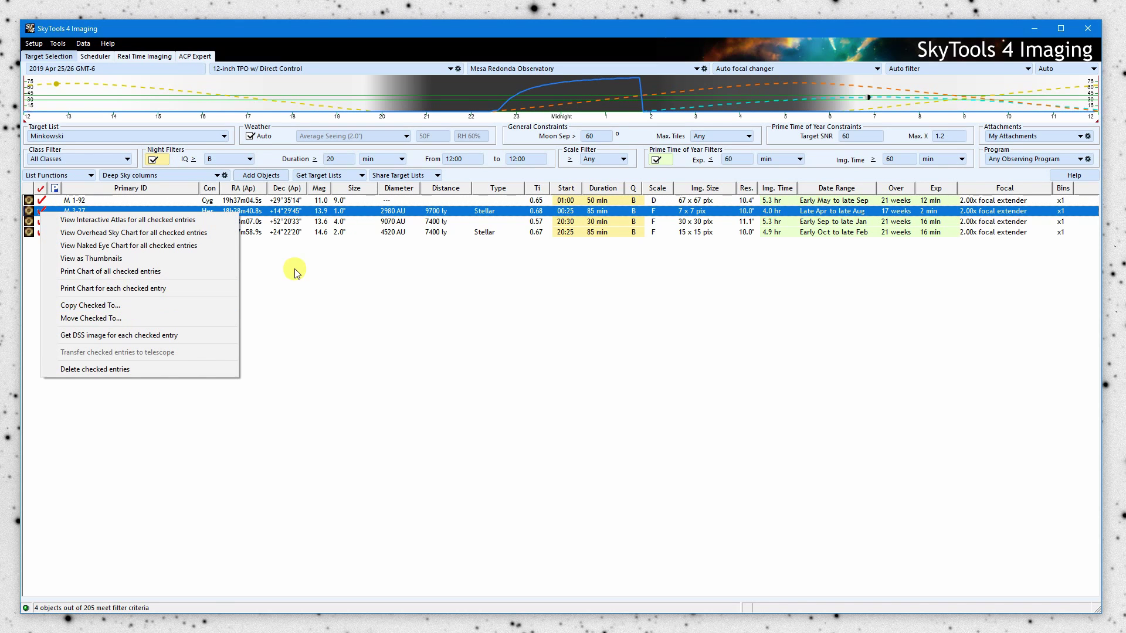
pyautogui.click(294, 268)
pyautogui.click(42, 190)
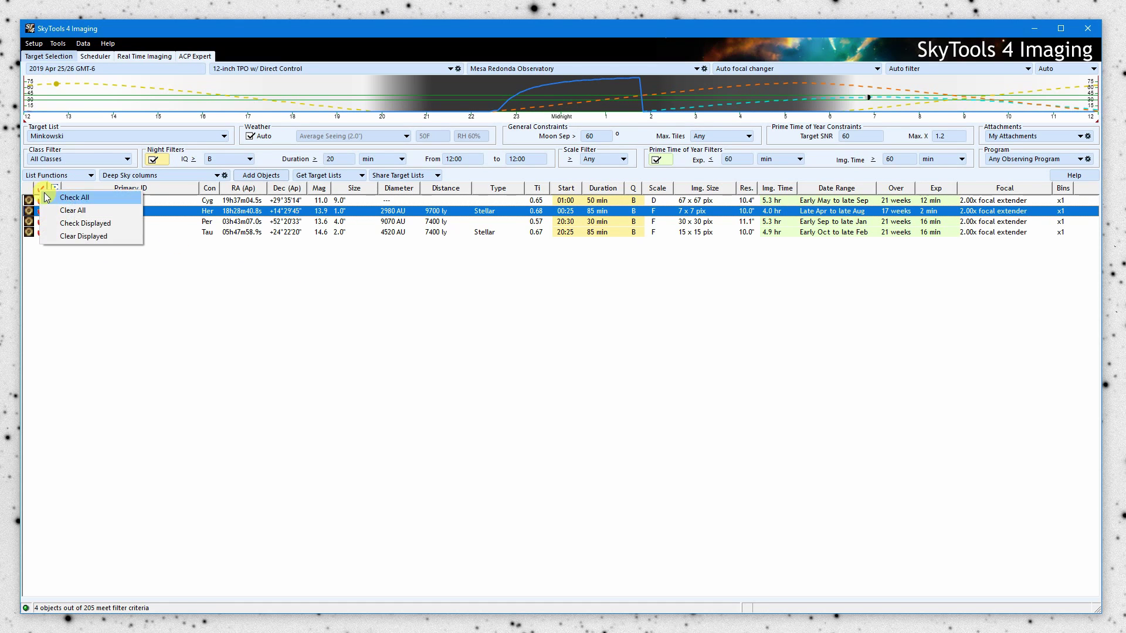
pyautogui.click(91, 234)
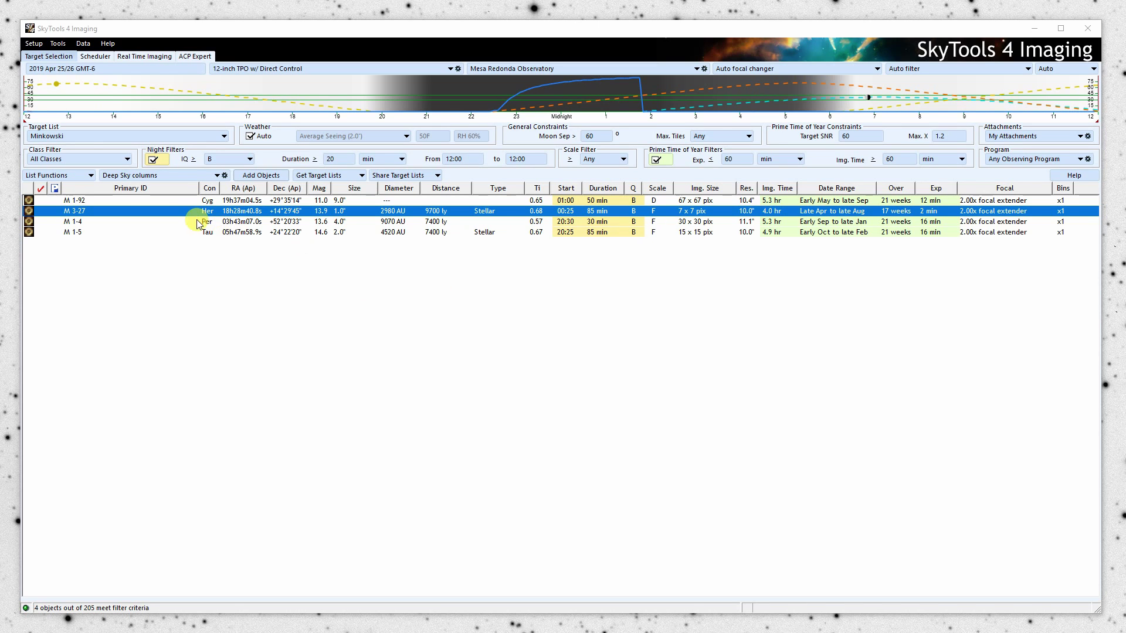
# Sort the filtered target list in turn by primary ID, constellation, magnitude, diameter and distance, reversing the constellation and magnitude orders
pyautogui.click(129, 189)
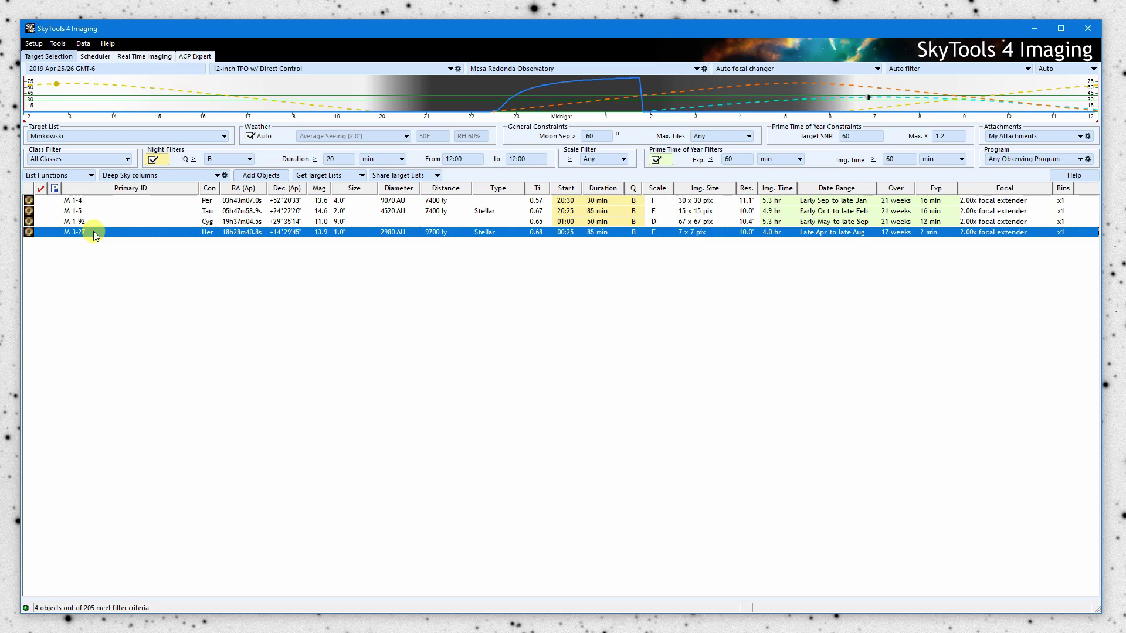
pyautogui.click(209, 189)
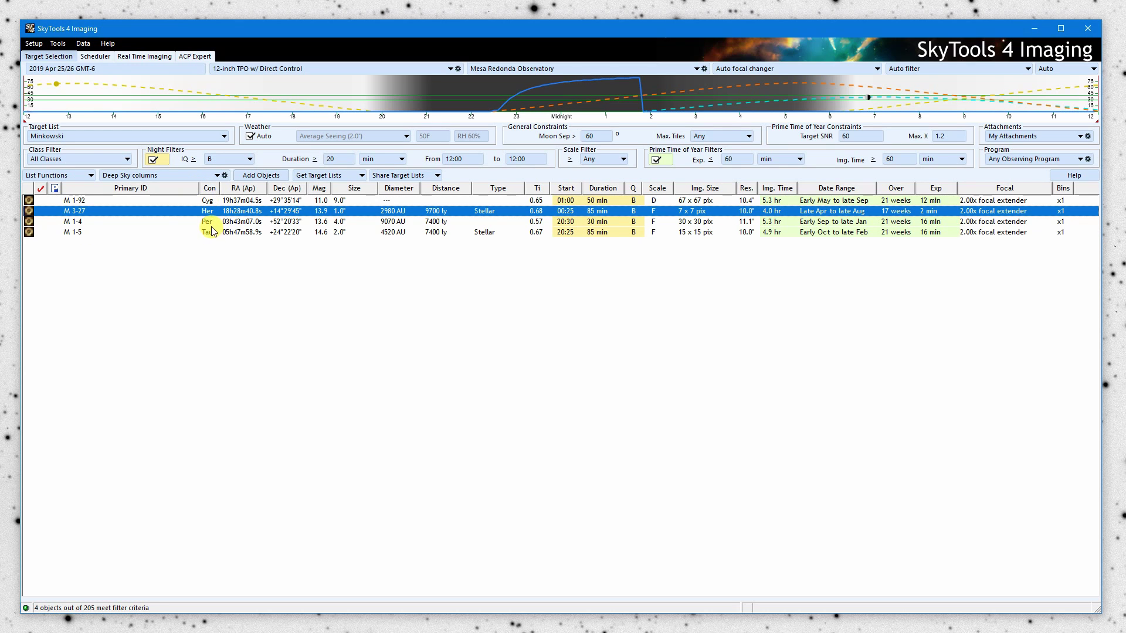
pyautogui.click(210, 189)
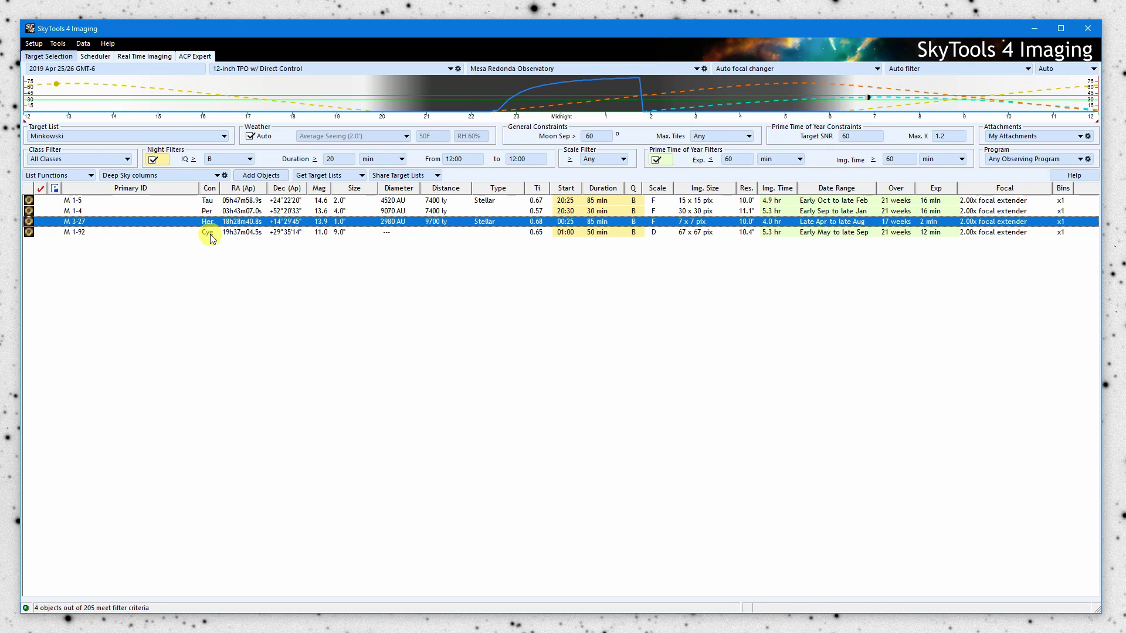
pyautogui.click(319, 189)
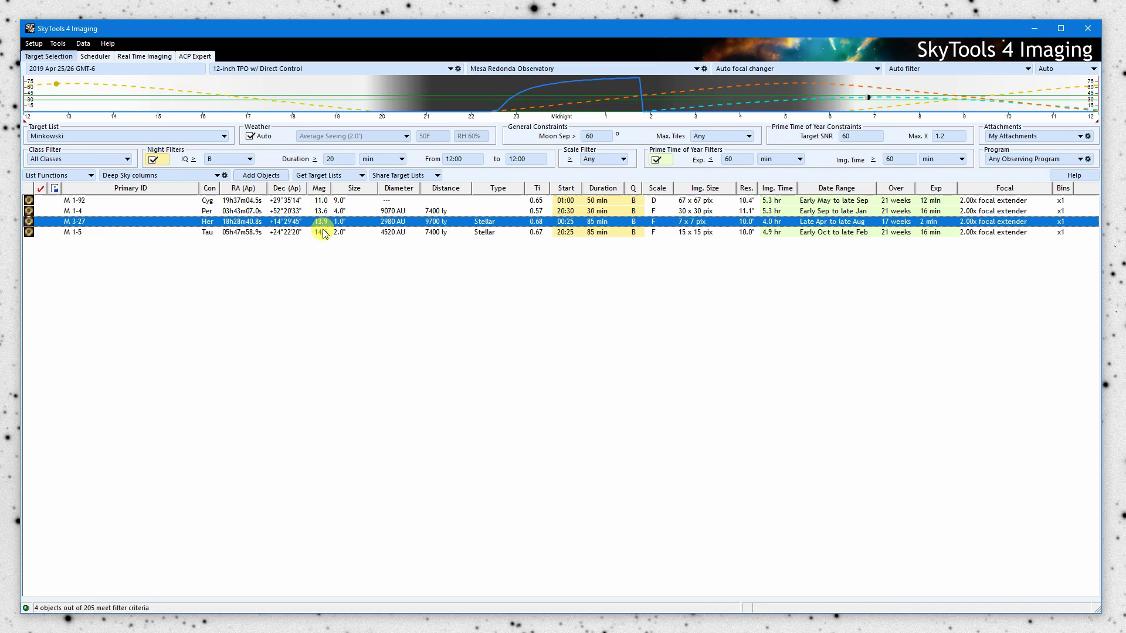
pyautogui.click(319, 189)
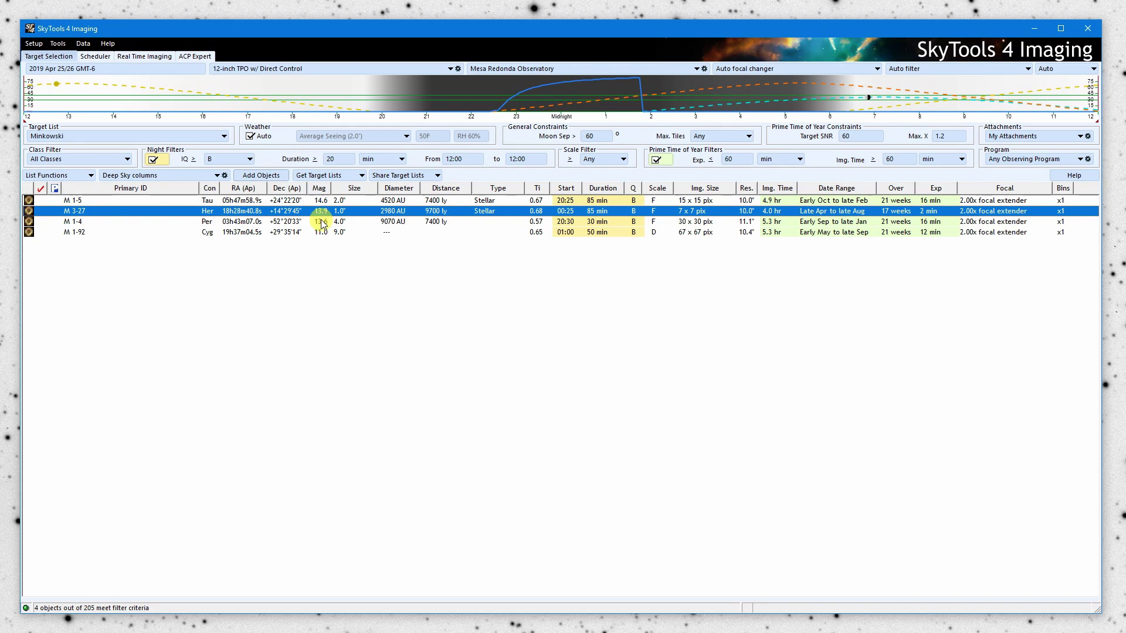
pyautogui.click(384, 189)
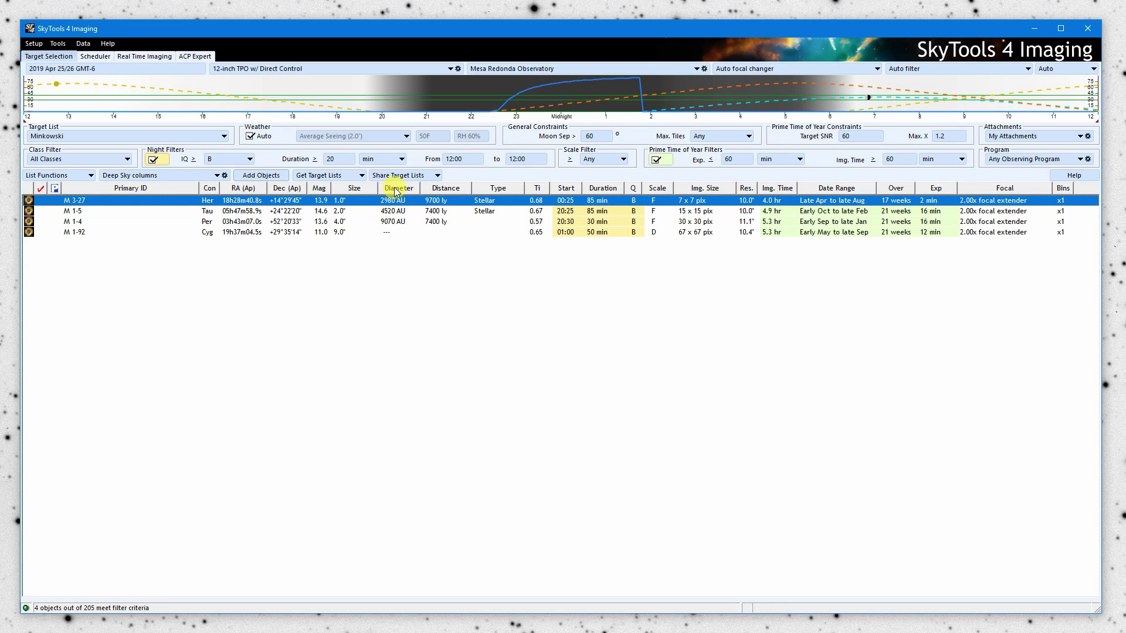
pyautogui.click(448, 189)
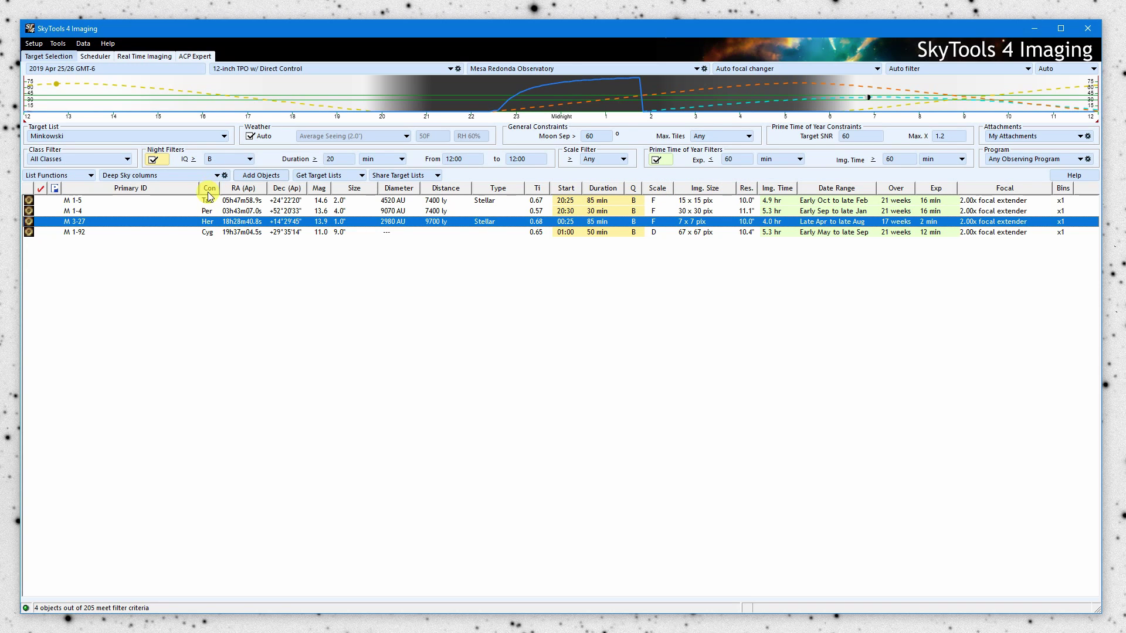
pyautogui.rightClick(42, 191)
pyautogui.click(29, 191)
# Look through the Target Selection help topics from Explanation of Columns to Designation Search, and close the help
pyautogui.click(1072, 176)
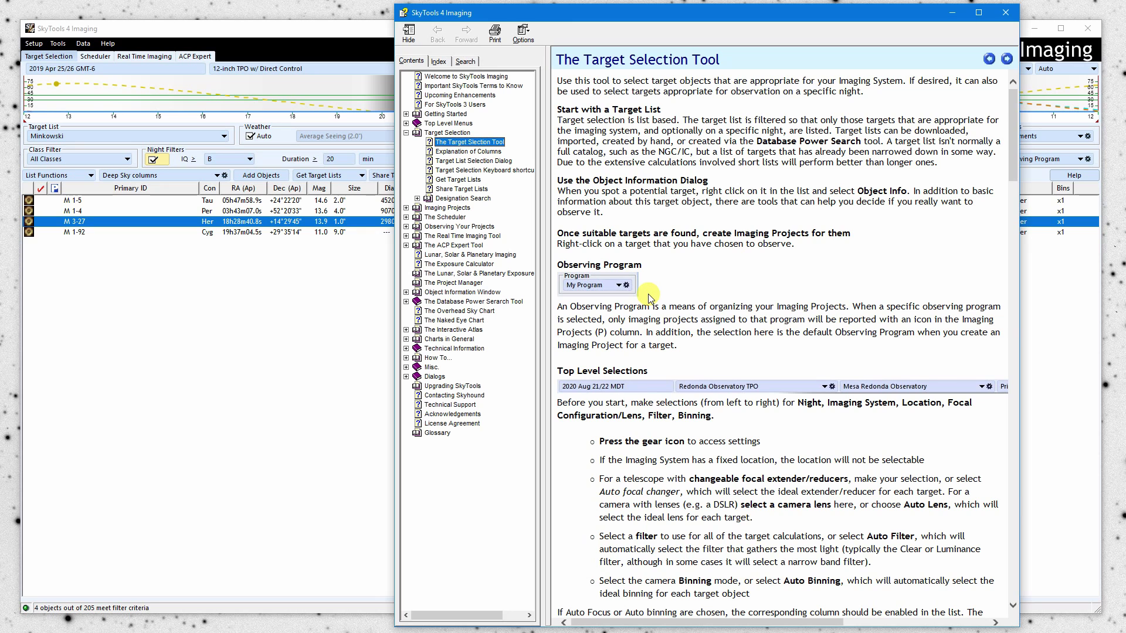
pyautogui.click(468, 152)
pyautogui.click(474, 161)
pyautogui.click(481, 170)
pyautogui.click(463, 179)
pyautogui.click(464, 189)
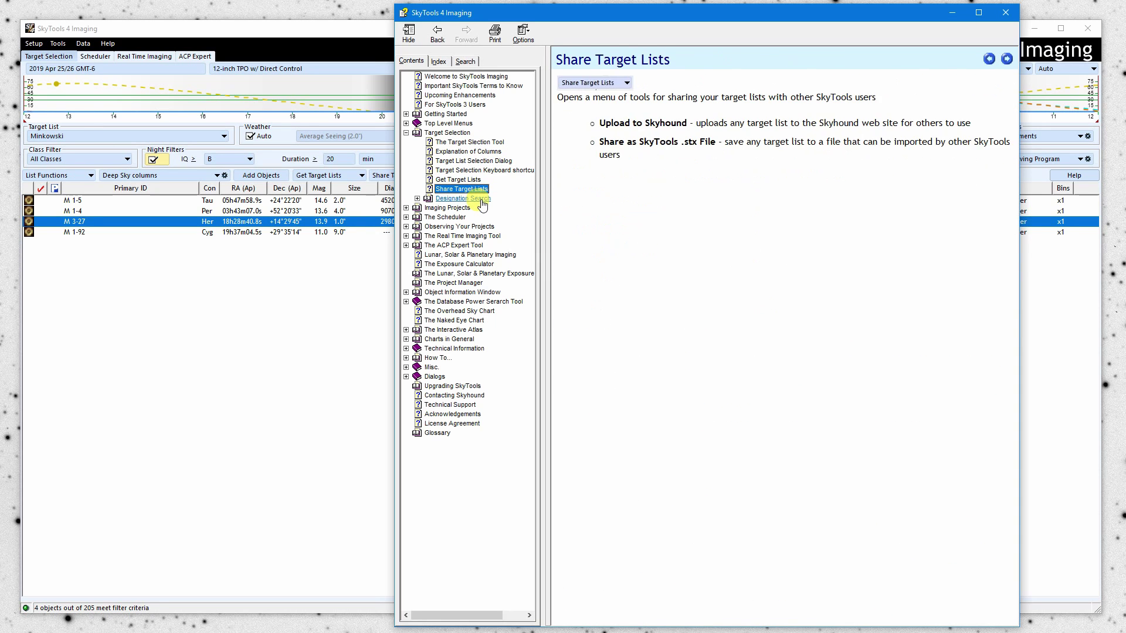
pyautogui.click(463, 198)
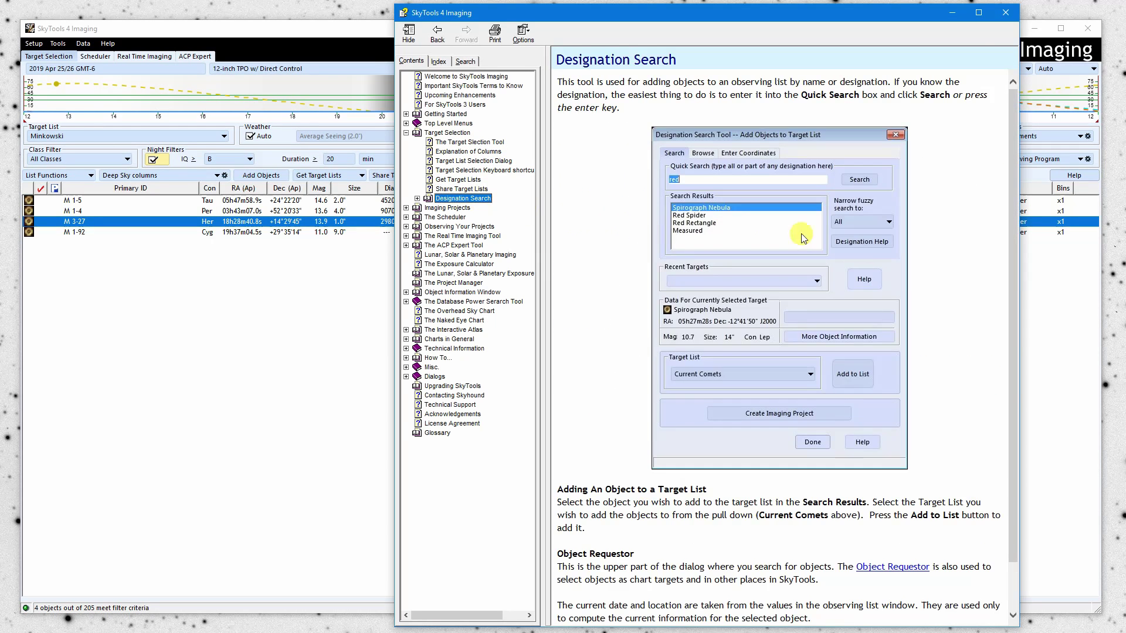
pyautogui.click(1004, 12)
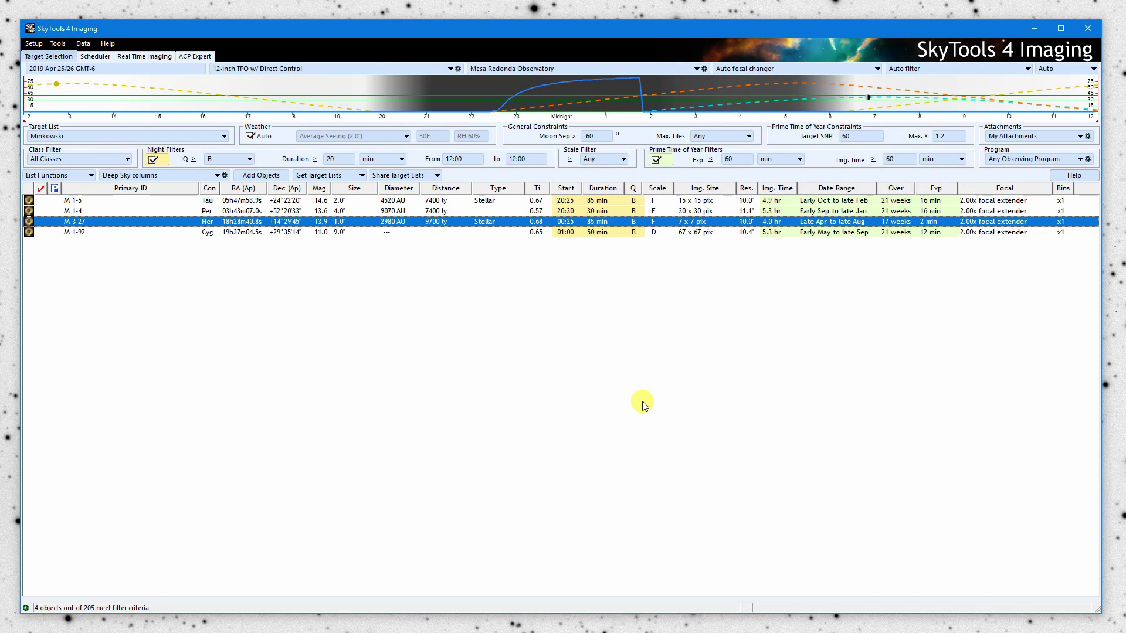